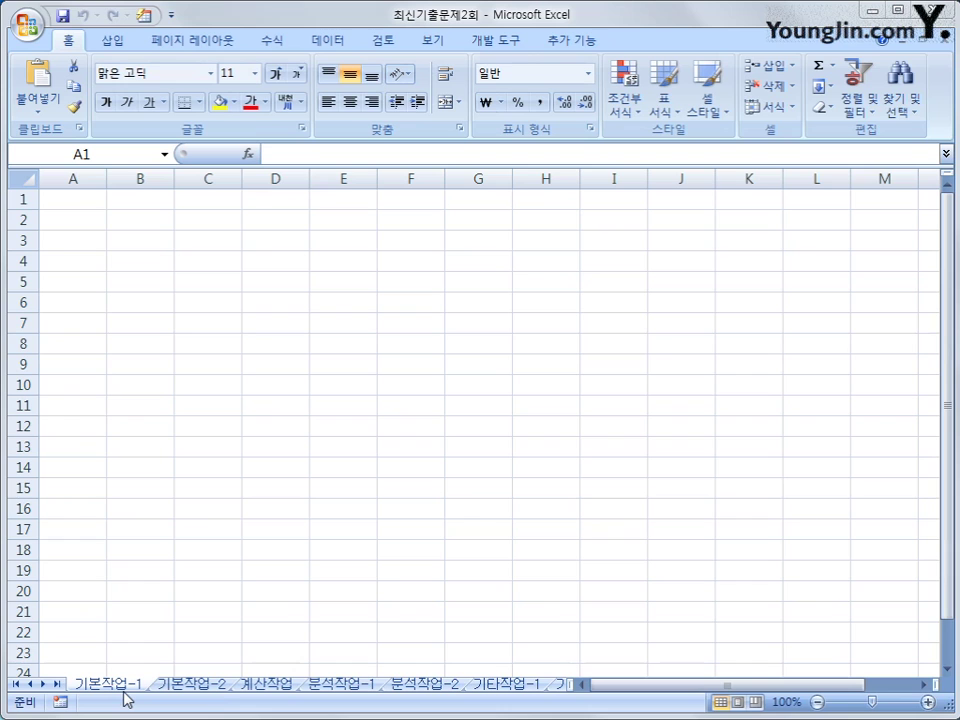
# From cell A2, start a Microsoft Query on an MS Access Database source using the file 보험료청구.accdb
pyautogui.click(78, 221)
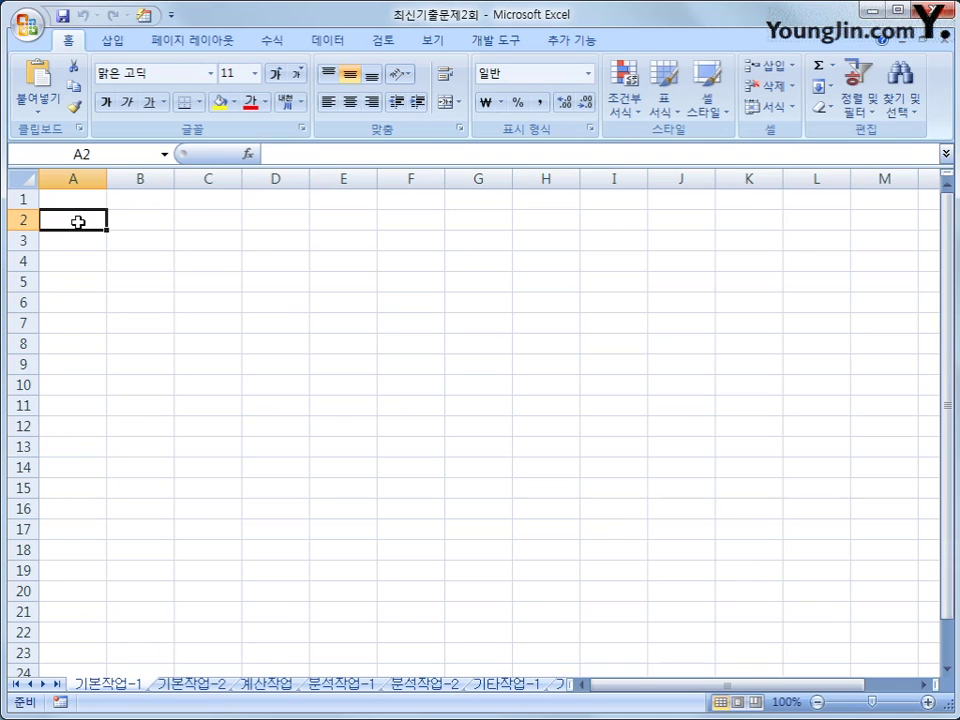
pyautogui.click(327, 42)
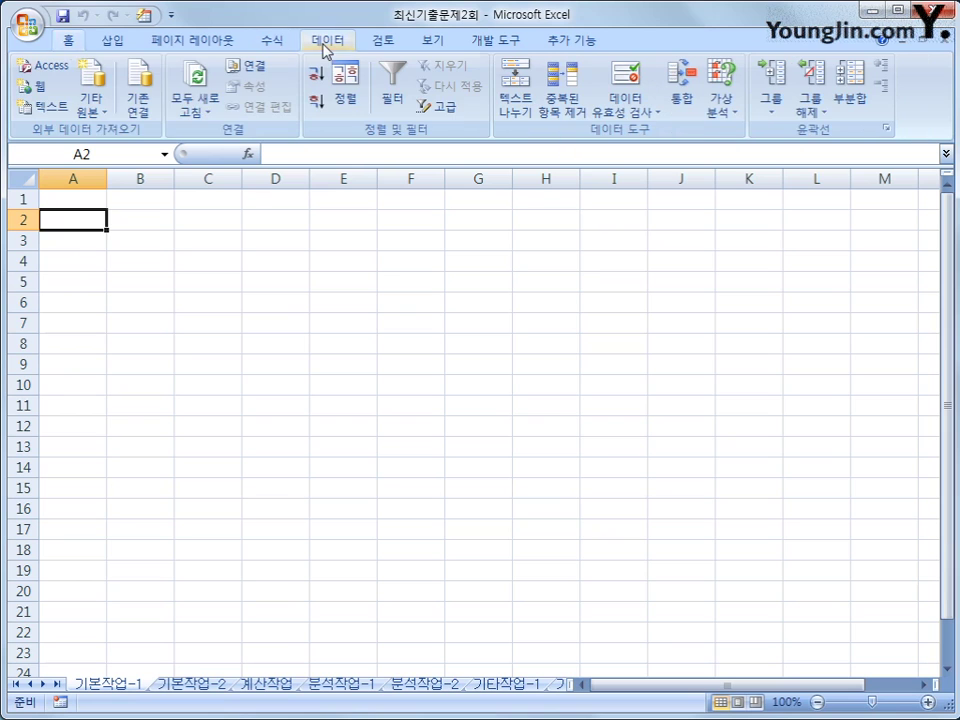
pyautogui.click(91, 106)
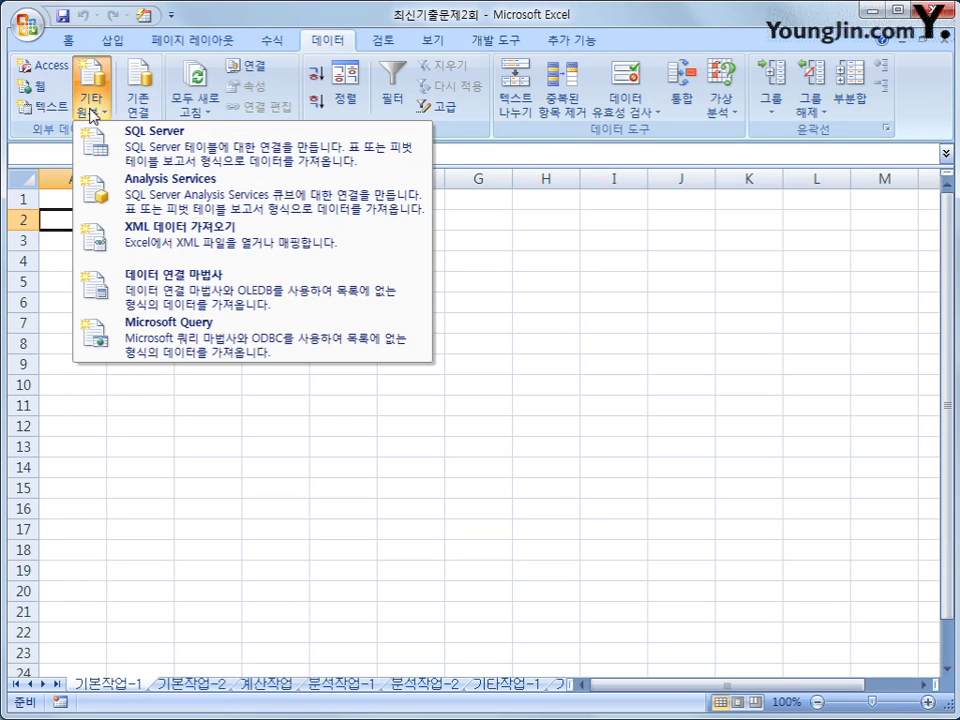
pyautogui.click(190, 347)
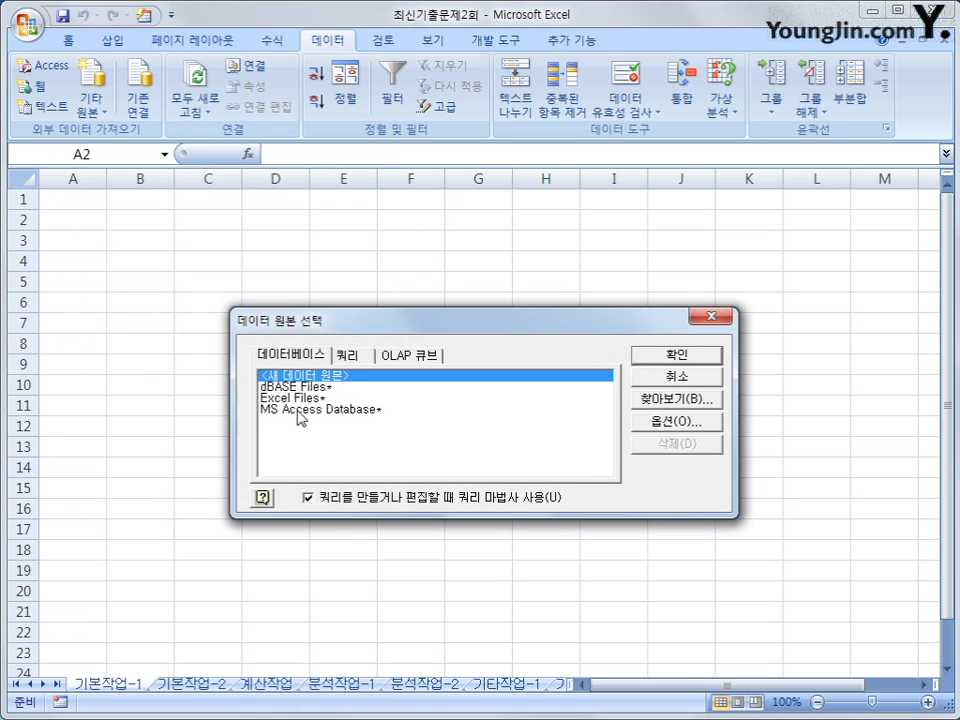
pyautogui.click(301, 410)
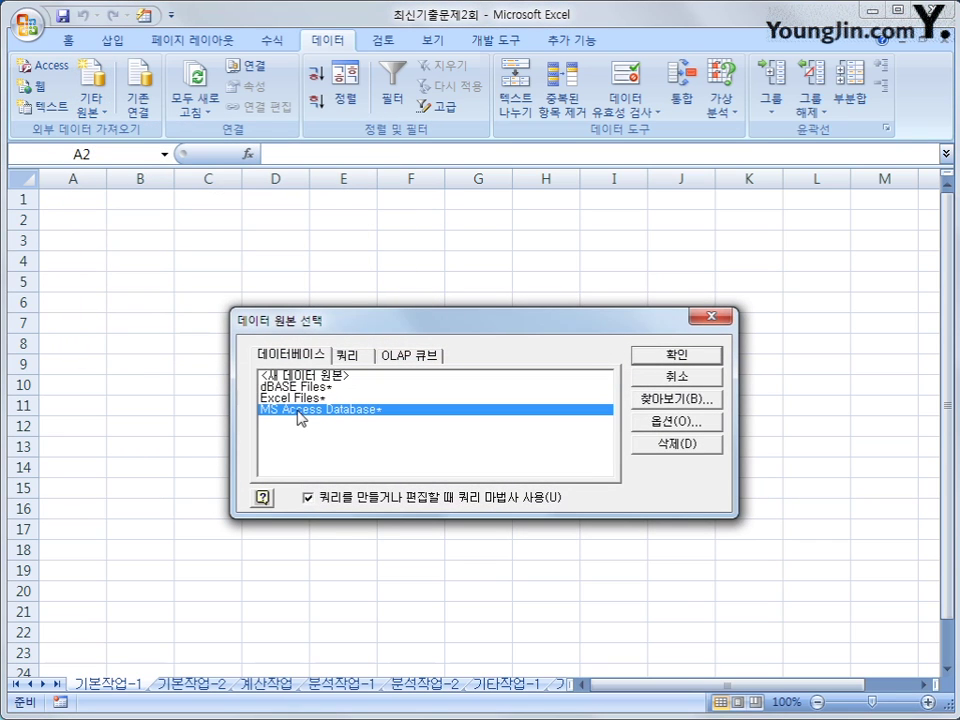
pyautogui.click(640, 358)
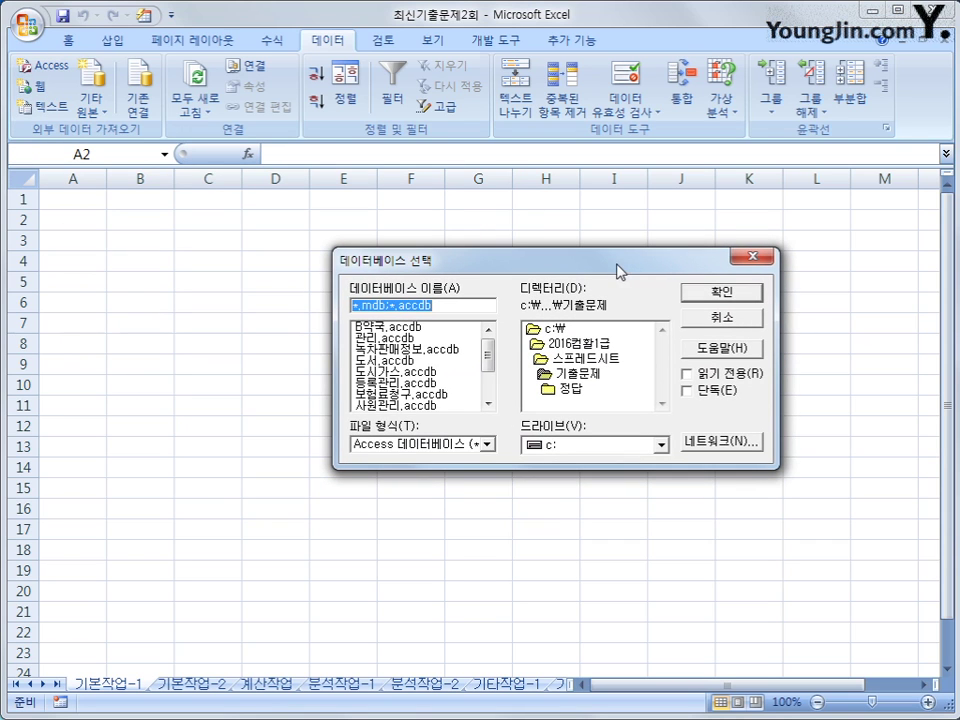
pyautogui.click(424, 396)
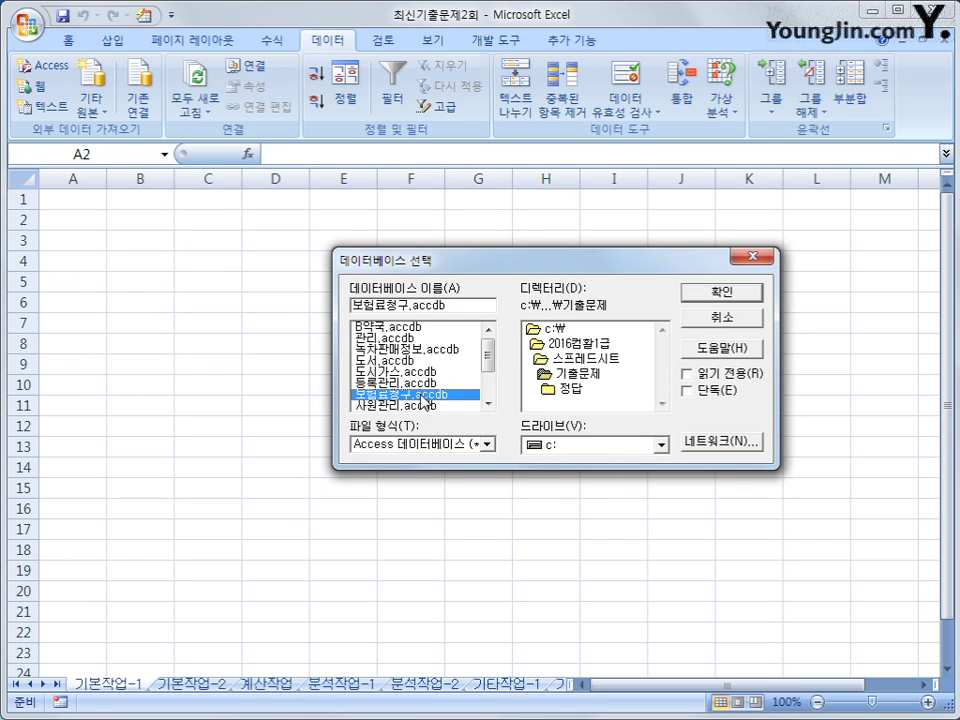
pyautogui.click(720, 300)
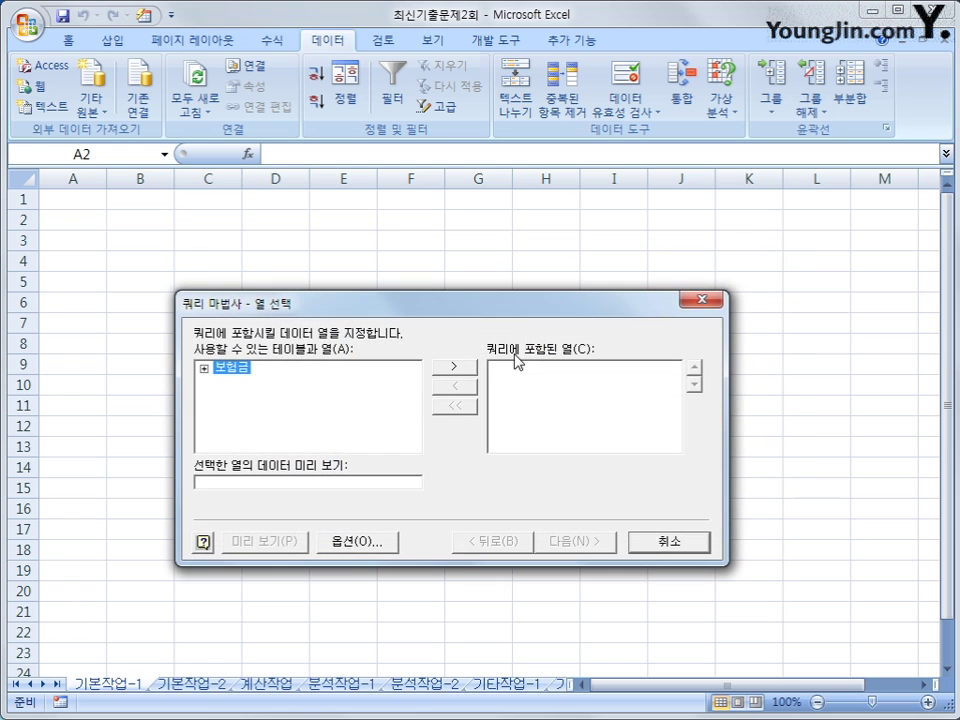
# Include the 보험금 table's columns 피보험자, 보험명, 병원 구분, 병원비 and 입원일 in the query, in that order
pyautogui.doubleClick(230, 370)
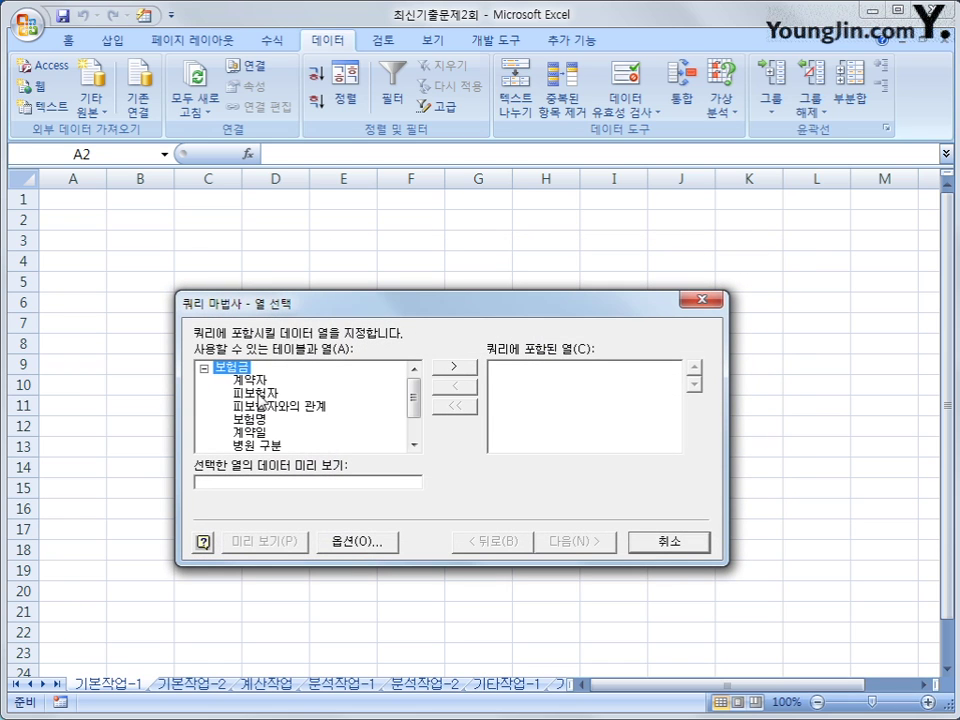
pyautogui.doubleClick(258, 394)
pyautogui.doubleClick(259, 405)
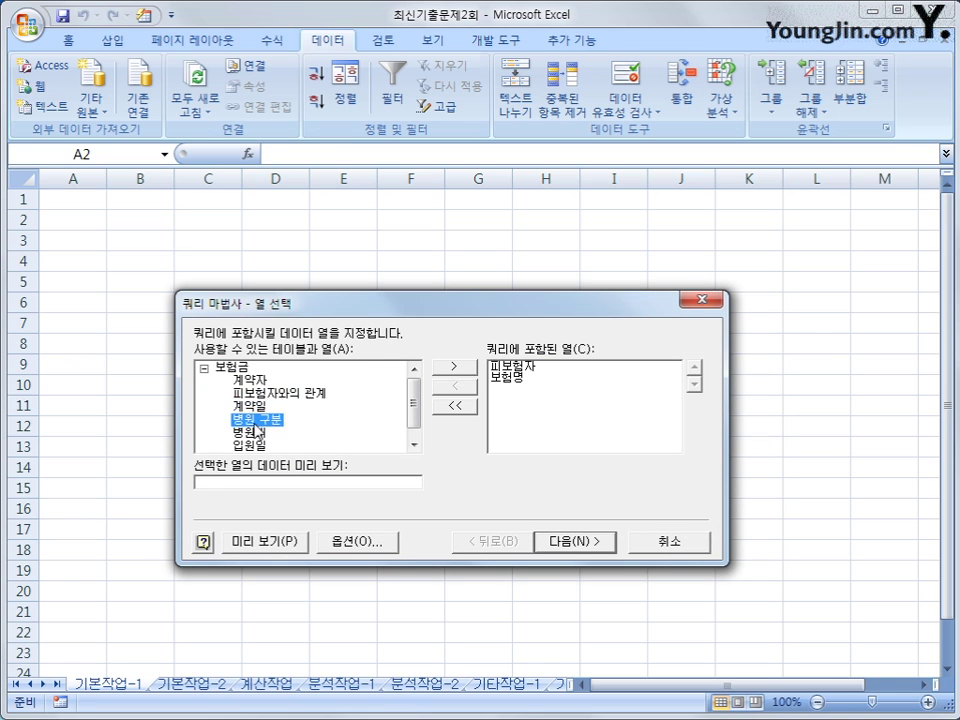
pyautogui.doubleClick(258, 420)
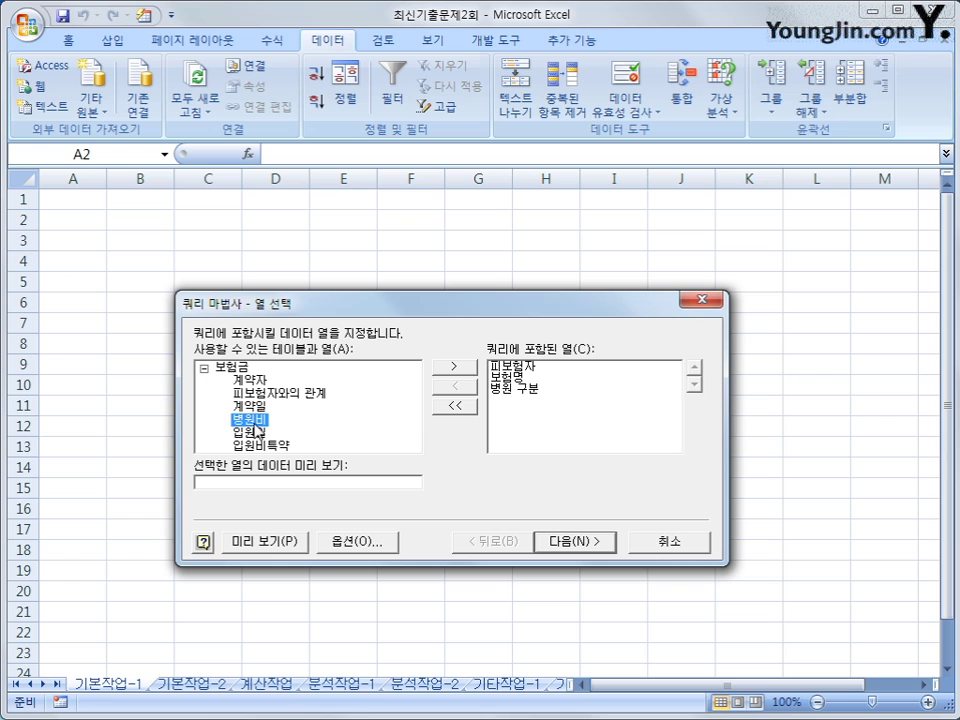
pyautogui.doubleClick(252, 420)
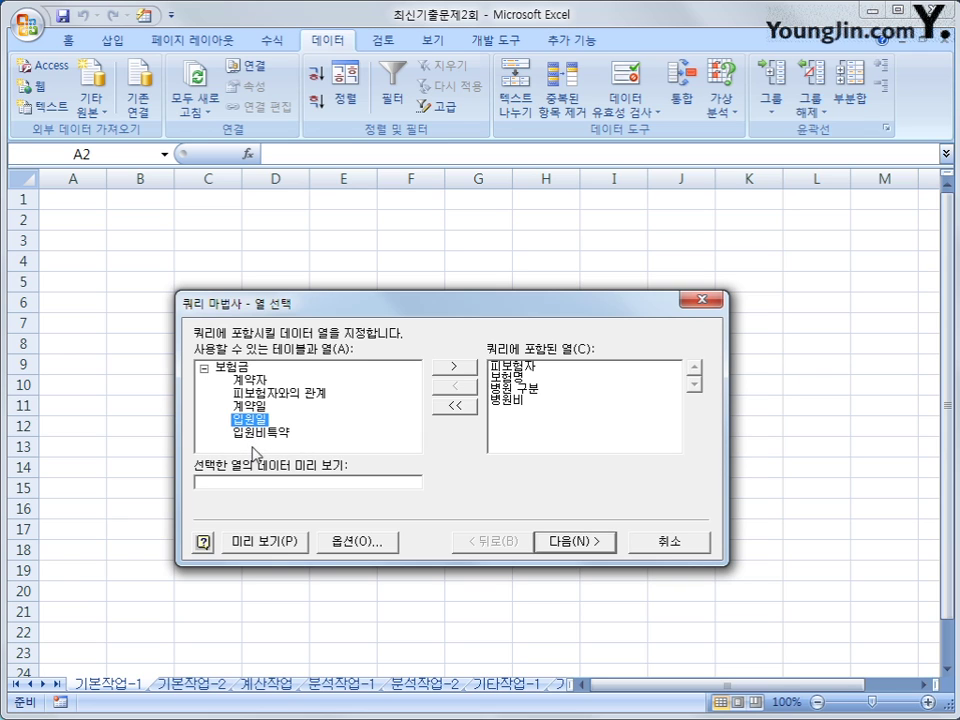
pyautogui.doubleClick(259, 421)
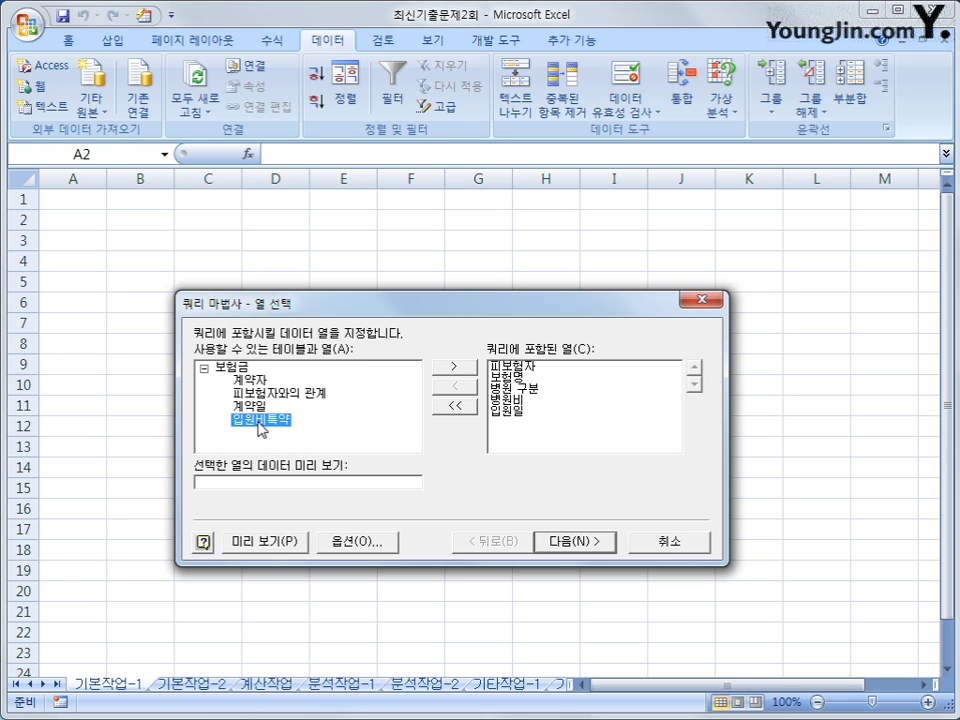
pyautogui.click(513, 378)
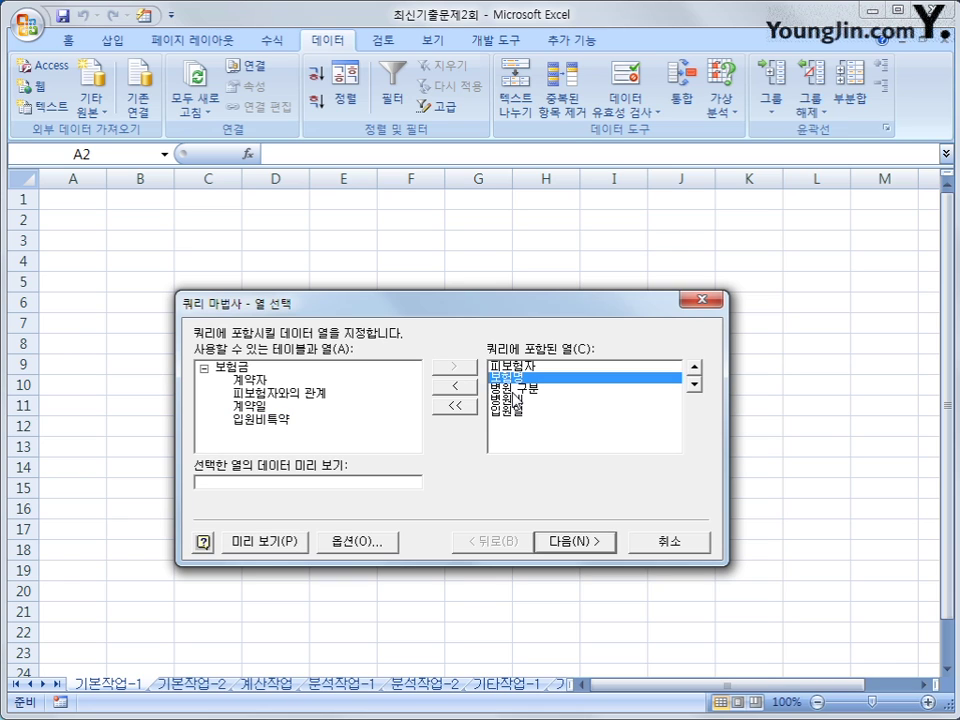
pyautogui.click(513, 389)
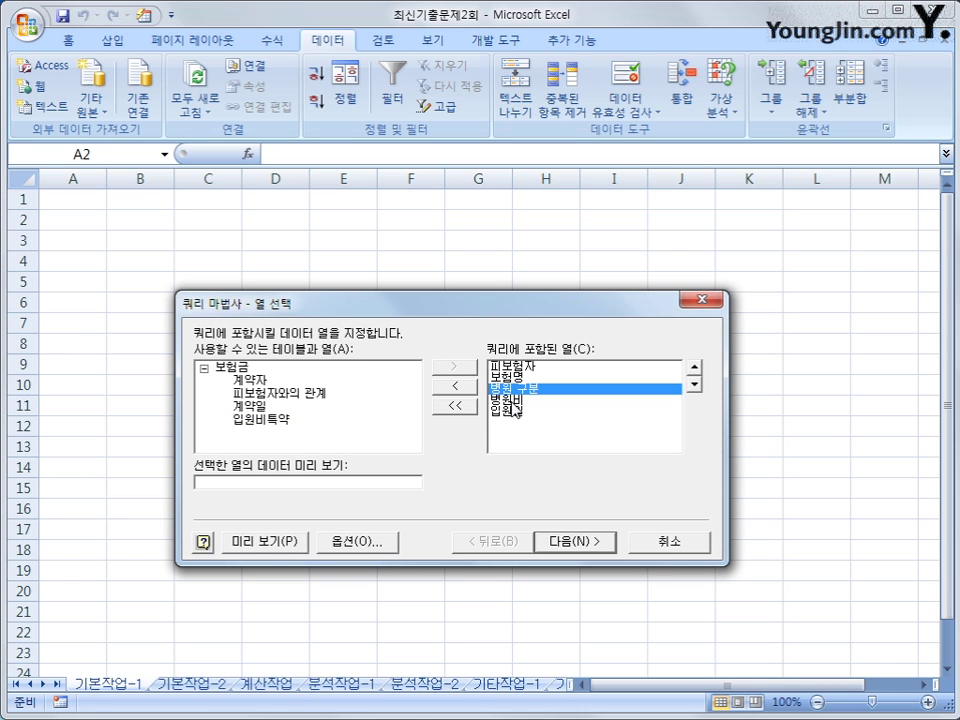
pyautogui.click(515, 410)
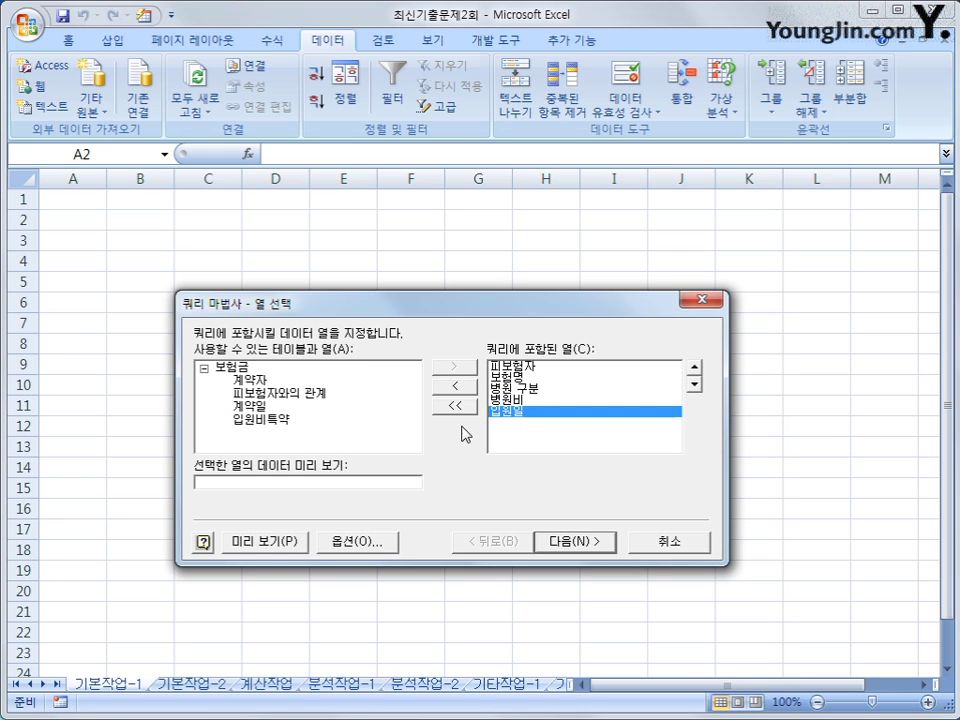
pyautogui.click(578, 541)
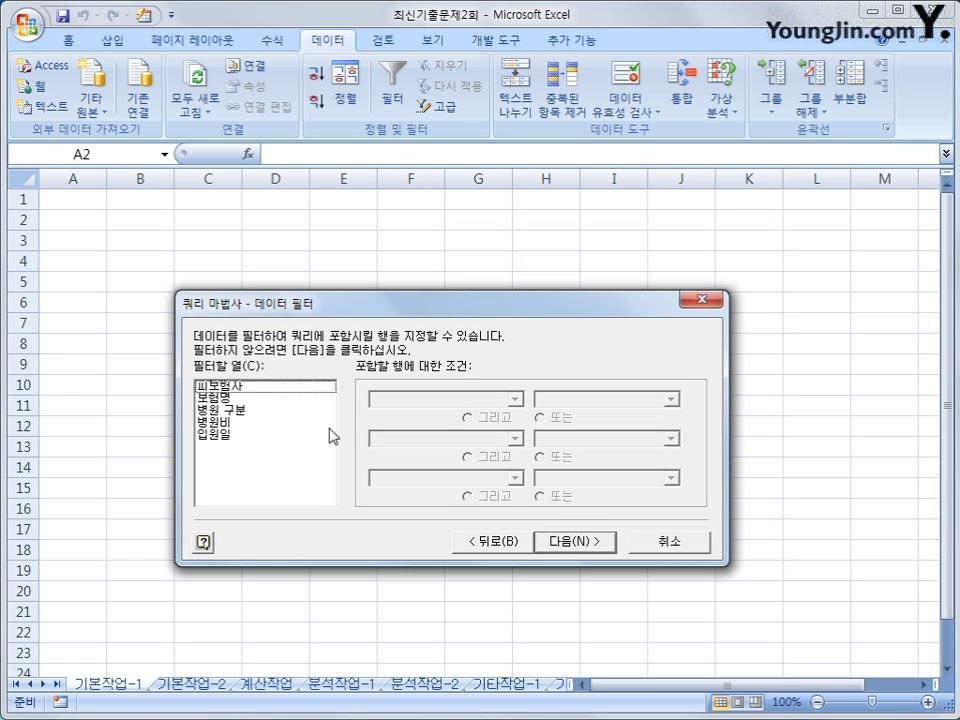
# Filter the query rows to those whose 병원 구분 is not equal (<>) to 의원
pyautogui.click(241, 410)
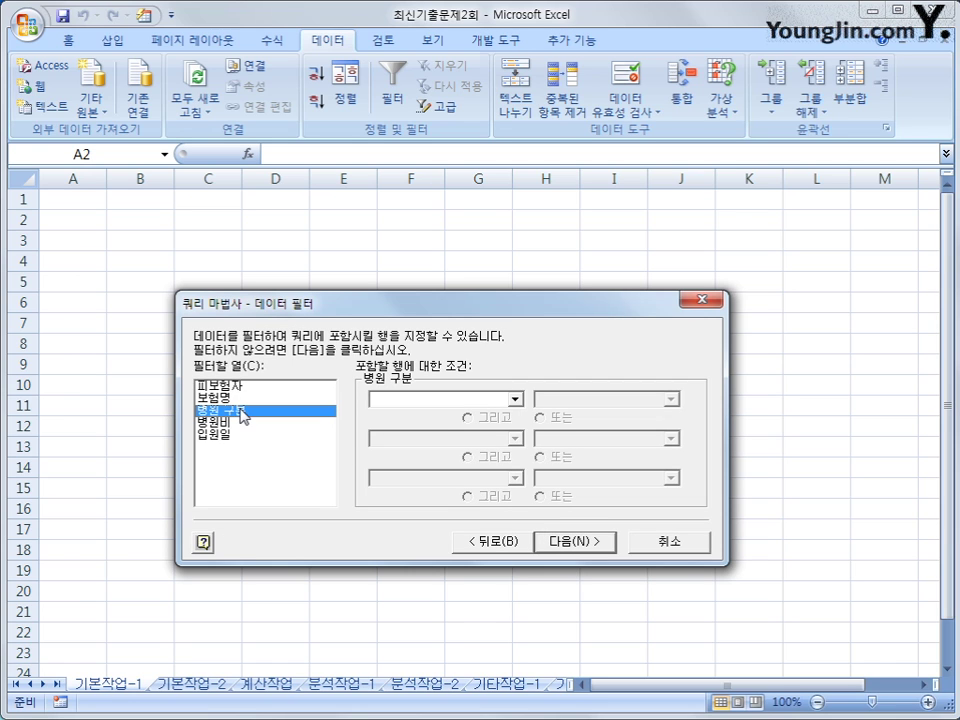
pyautogui.click(428, 399)
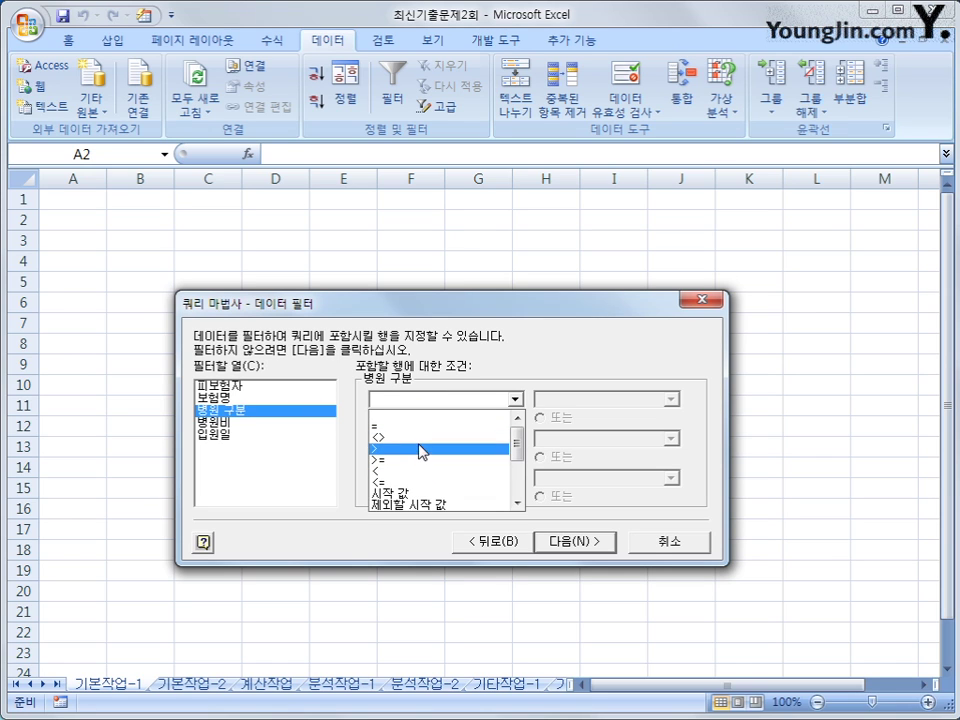
pyautogui.click(421, 438)
pyautogui.click(670, 399)
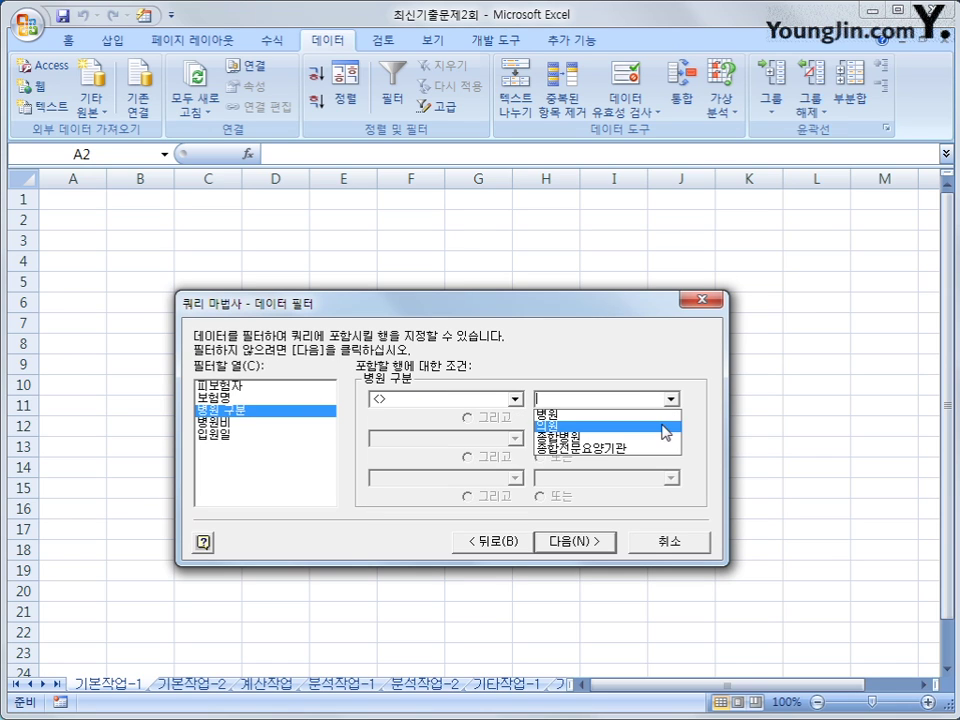
pyautogui.click(666, 427)
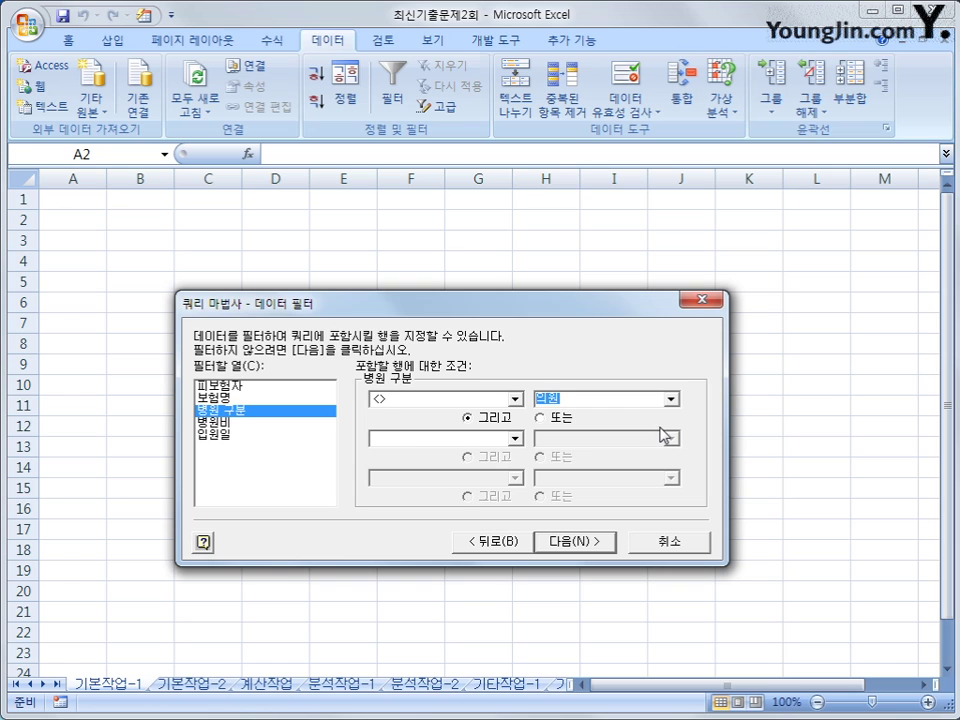
# Add a query filter condition requiring 입원일 to be greater than or equal to (>=) 3
pyautogui.click(247, 440)
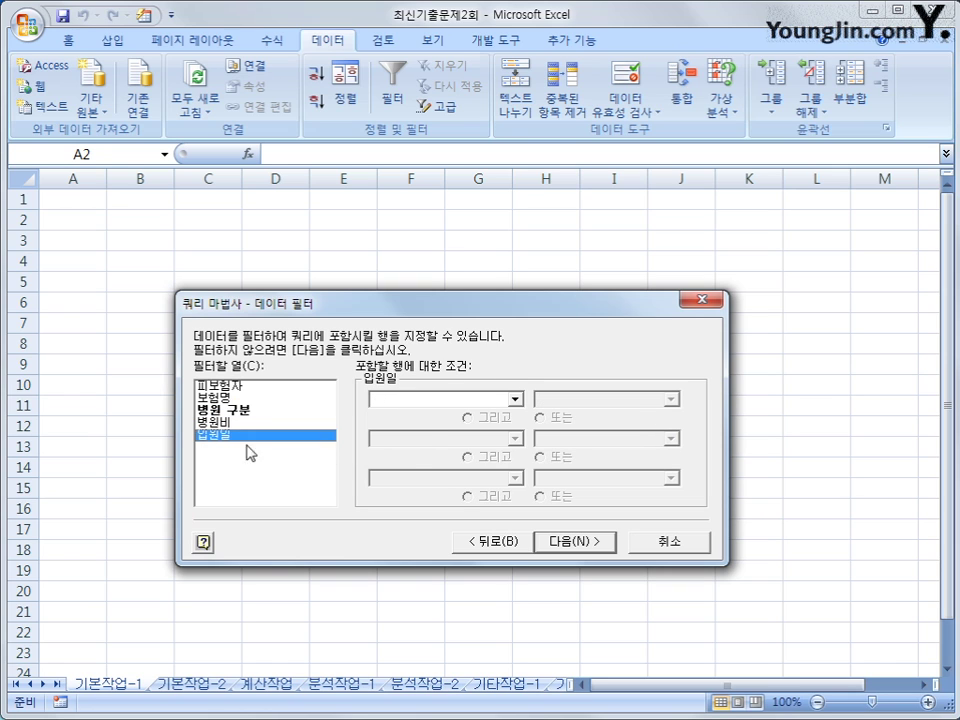
pyautogui.click(455, 399)
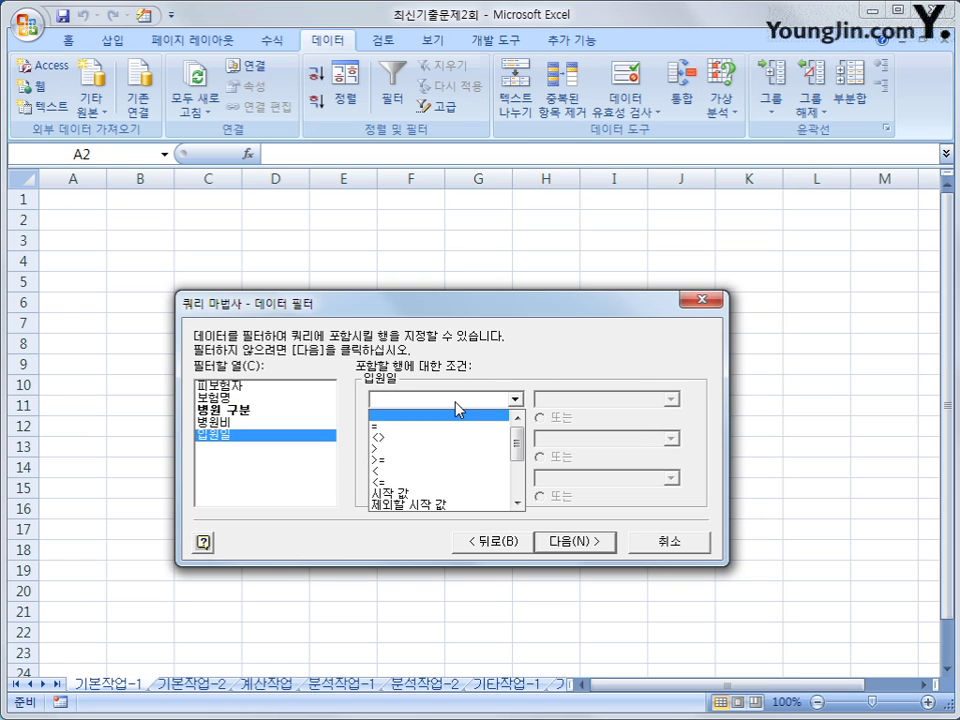
pyautogui.click(463, 460)
pyautogui.press('Tab')
pyautogui.write('3')
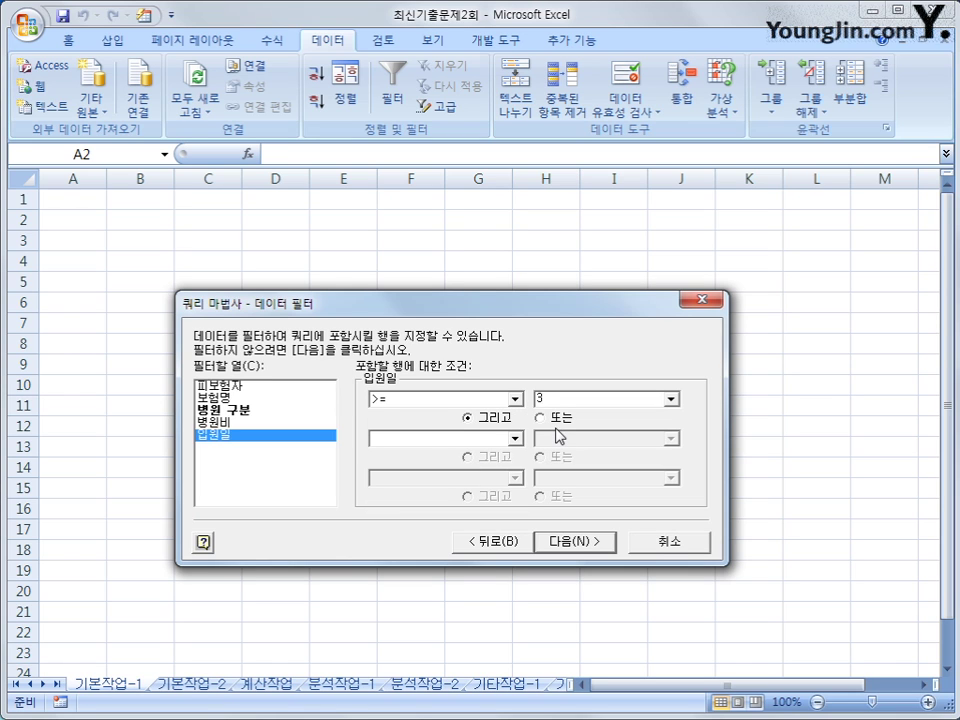
pyautogui.click(572, 541)
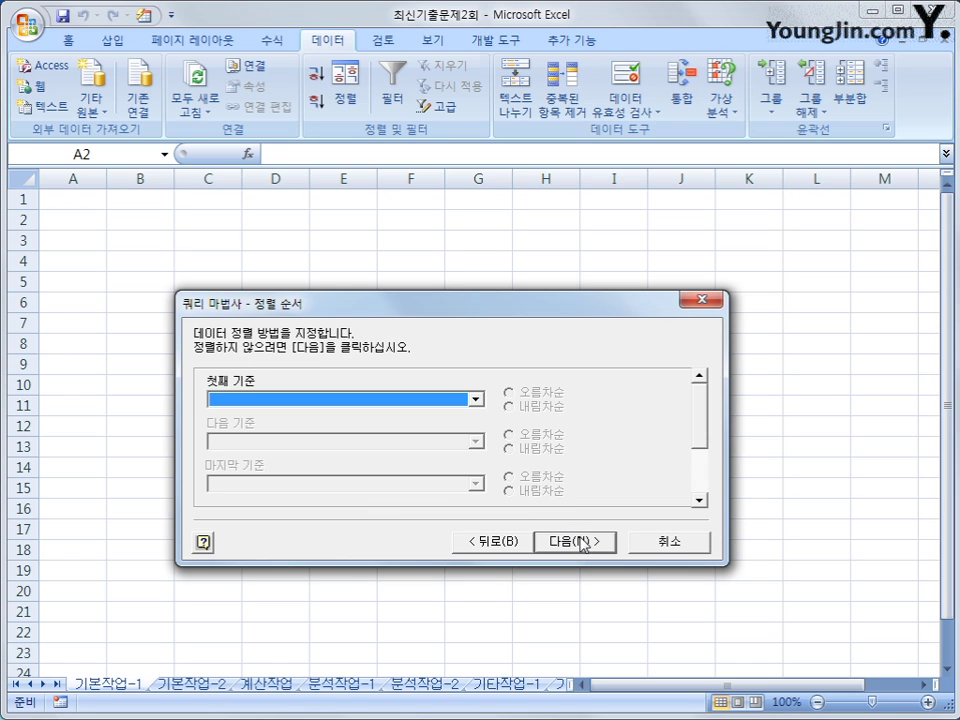
# Sort the query by 피보험자 in ascending order, with 병원비 in descending order as the second key
pyautogui.click(403, 400)
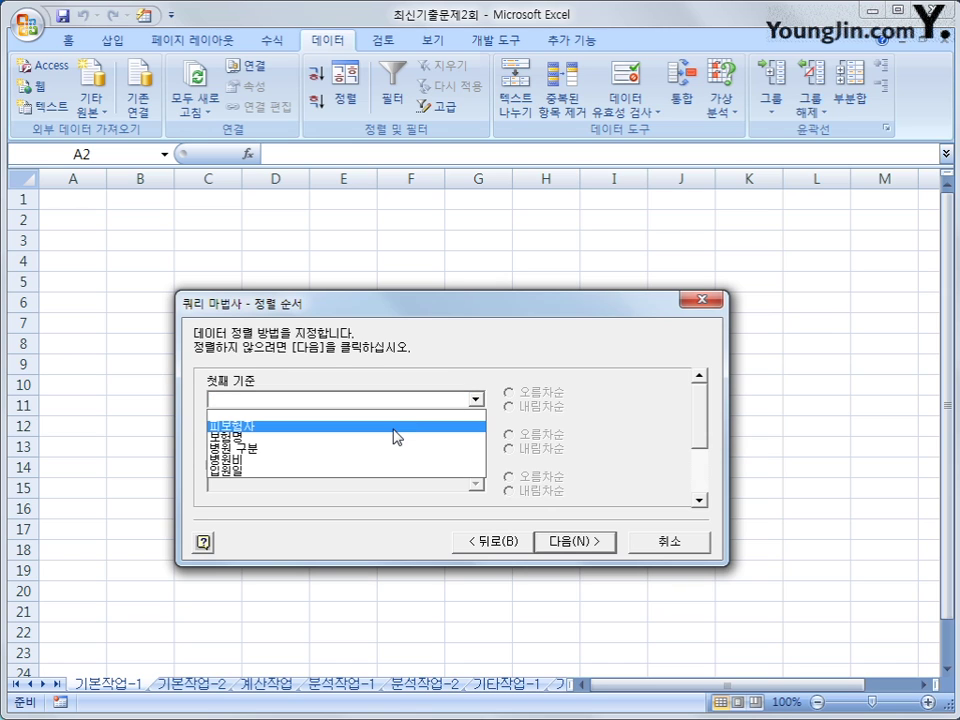
pyautogui.click(394, 430)
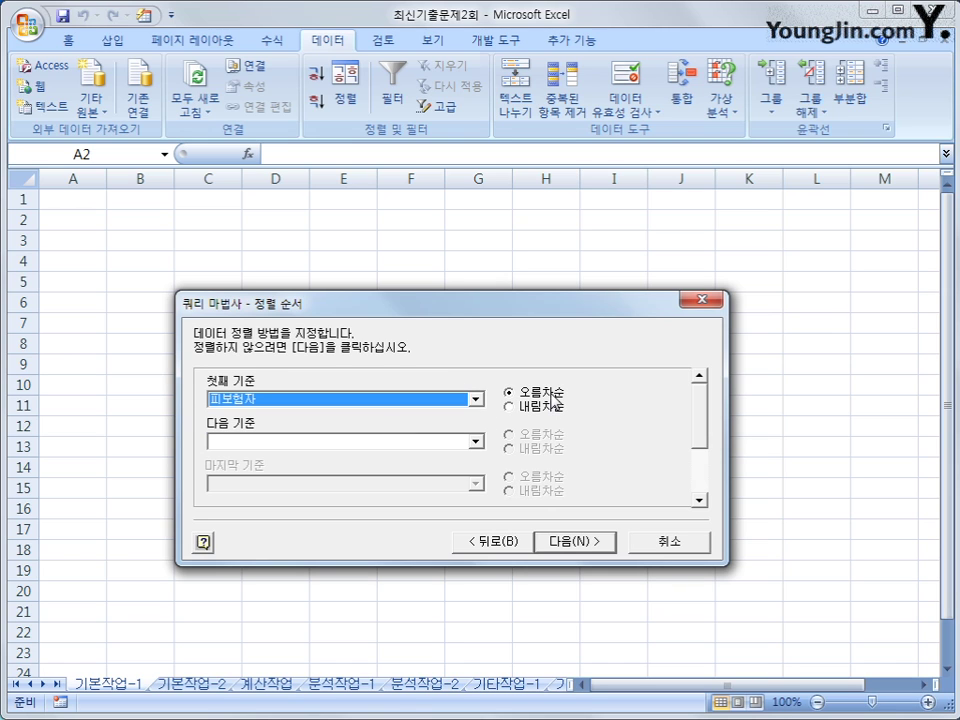
pyautogui.click(476, 441)
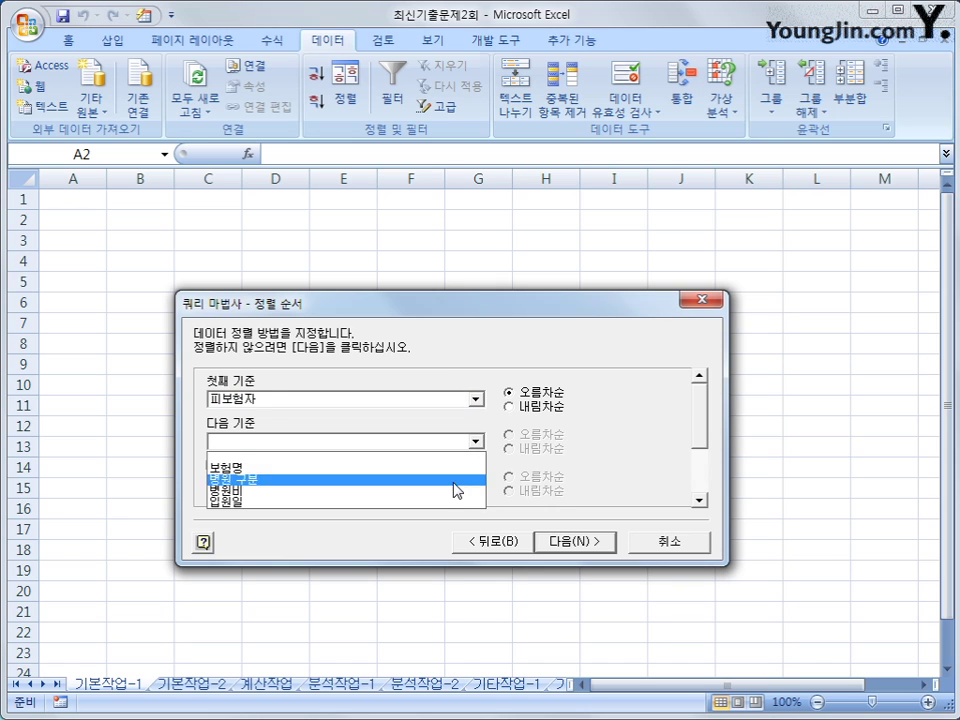
pyautogui.click(455, 492)
pyautogui.click(551, 452)
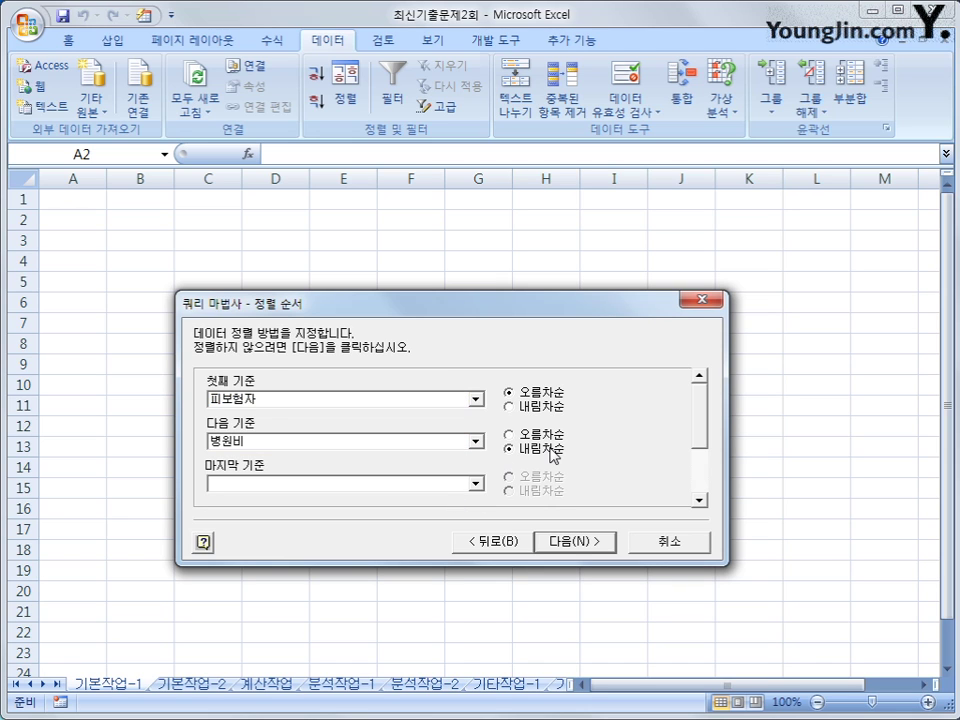
pyautogui.click(575, 542)
# Import the query data as a table at cell $A$2 of the existing worksheet and convert the table to a normal range
pyautogui.click(574, 545)
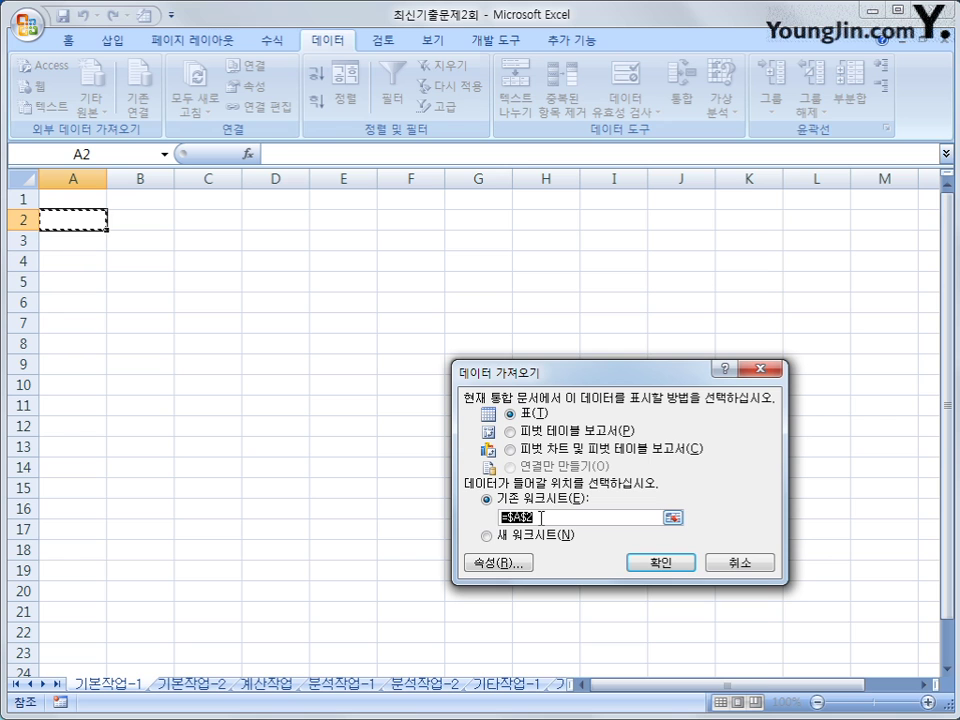
pyautogui.click(642, 562)
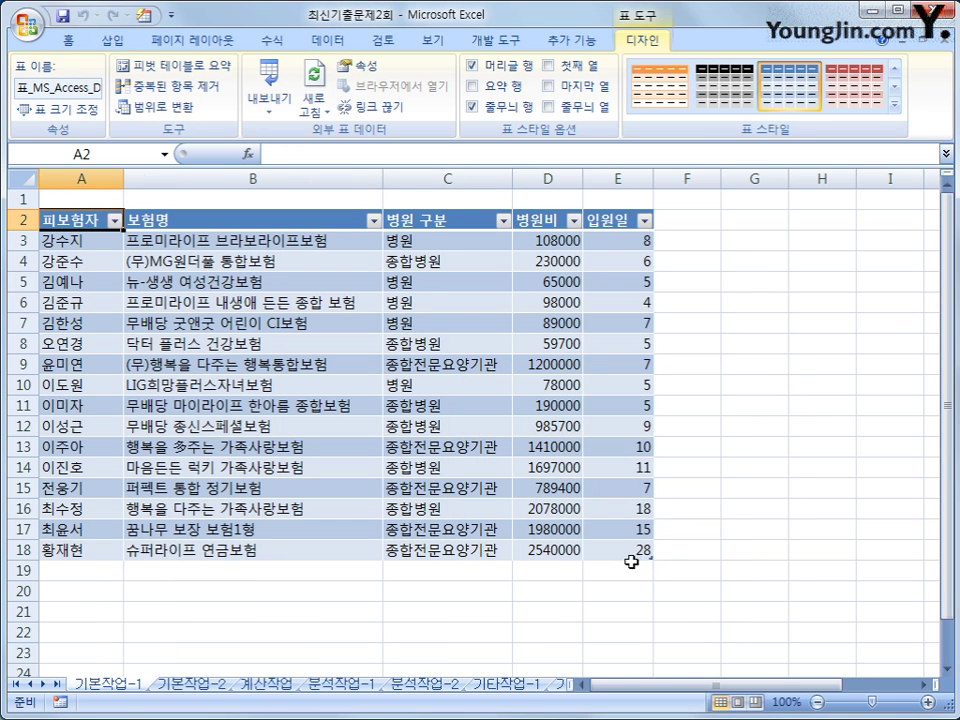
pyautogui.click(155, 108)
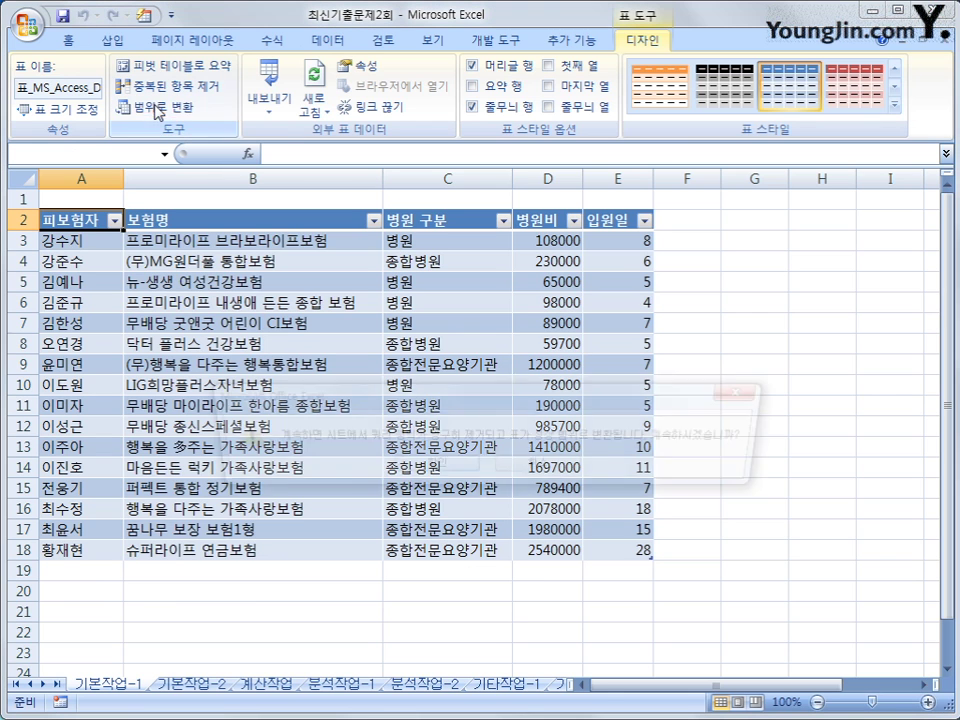
pyautogui.click(471, 468)
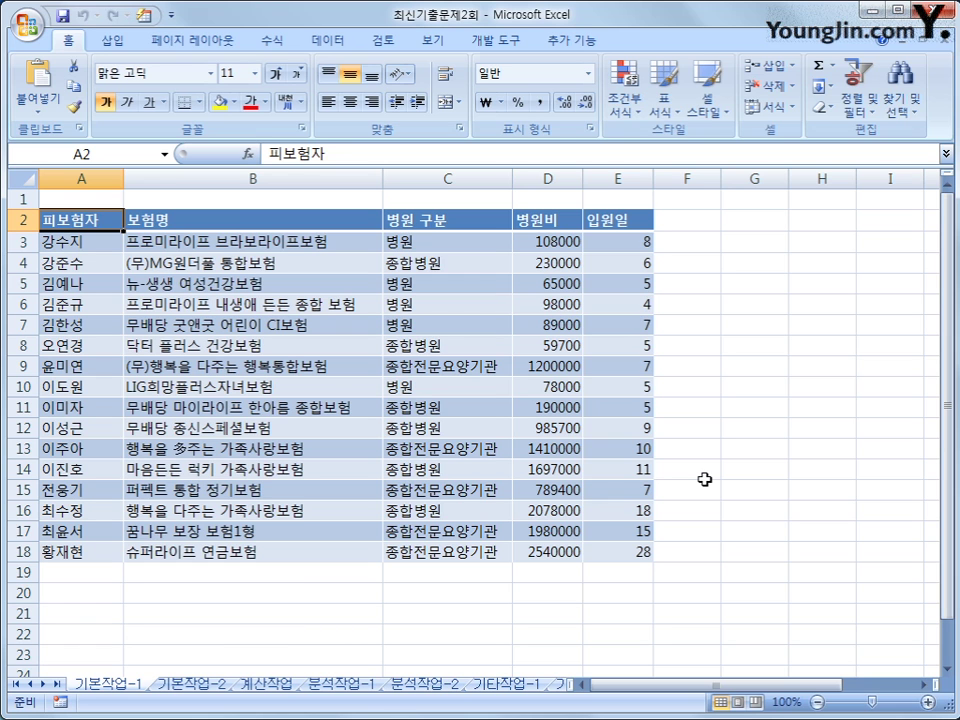
# Enter the criteria heading 조건 in cell A24 of the 기본작업-2 sheet
pyautogui.click(200, 684)
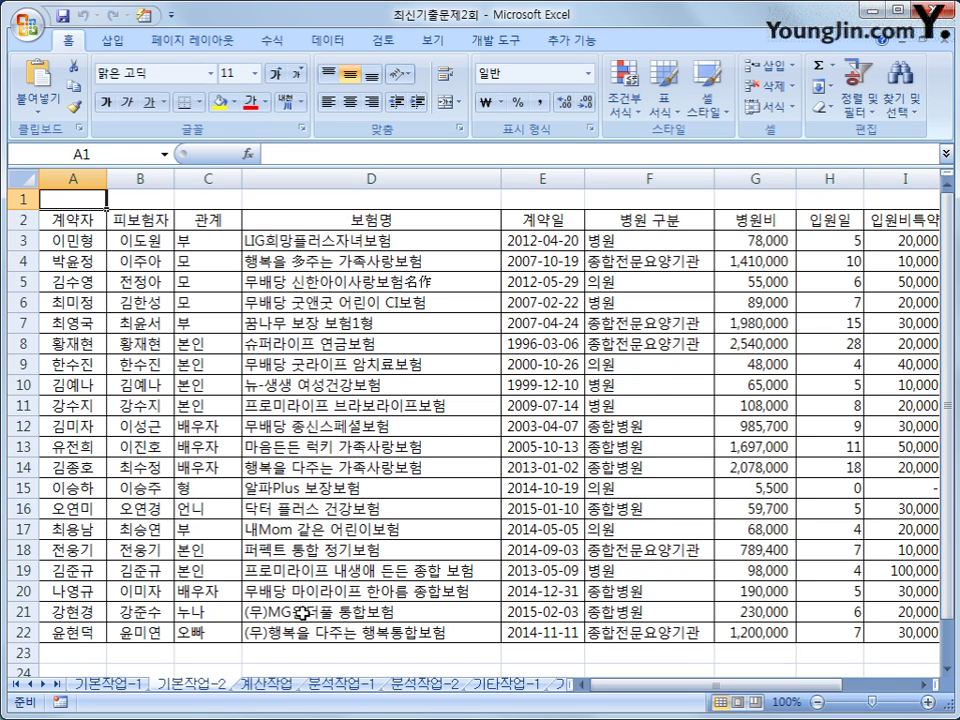
pyautogui.scroll(-4, 301, 612)
pyautogui.click(71, 421)
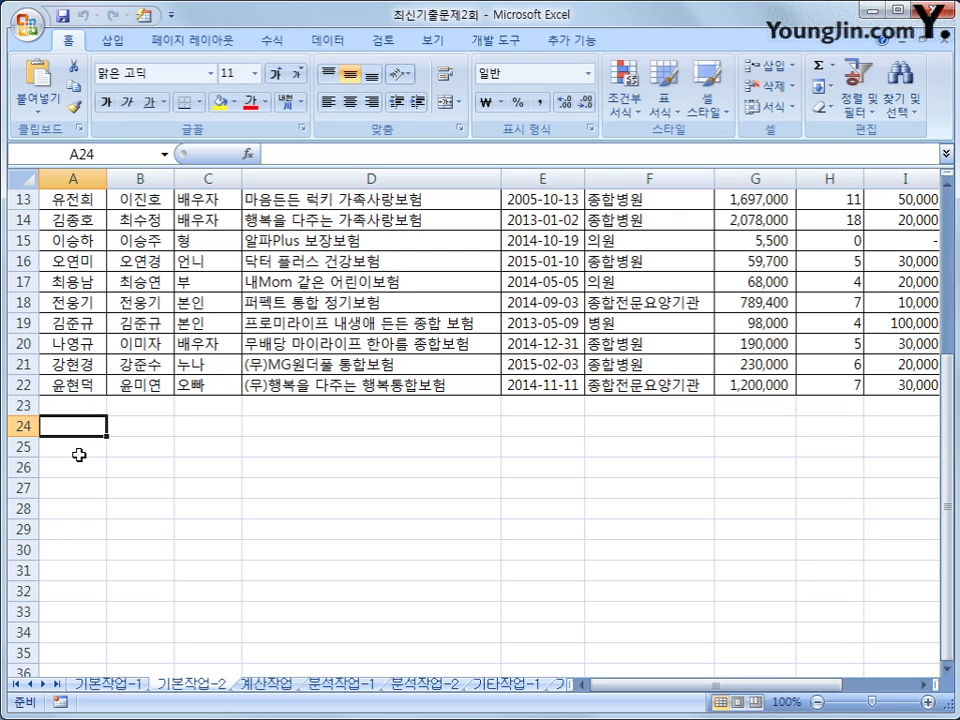
pyautogui.write('whr')
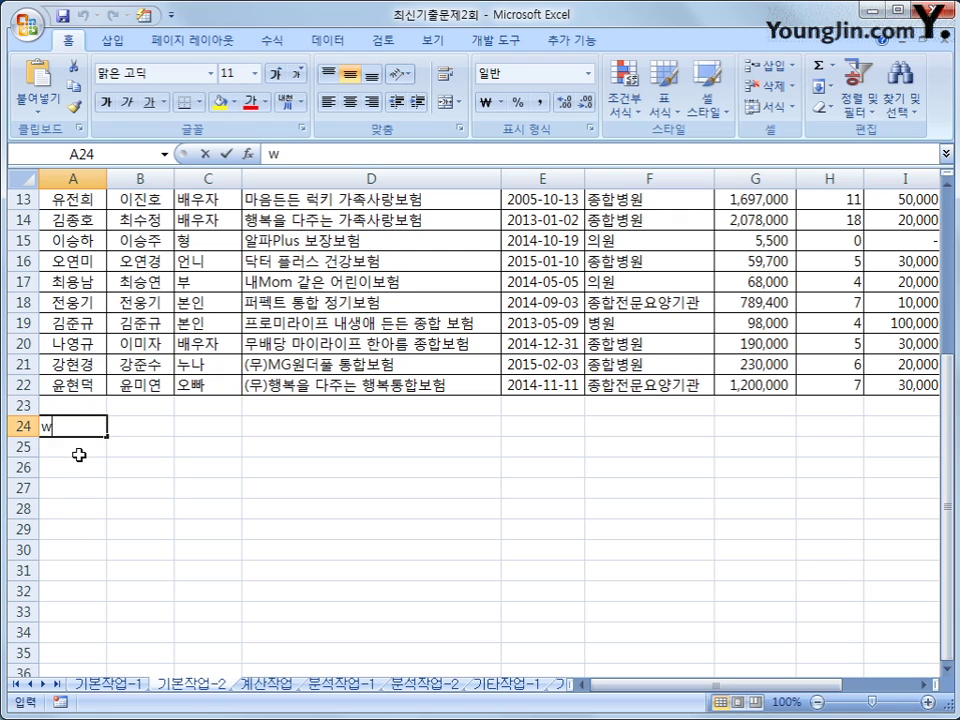
pyautogui.press('BackSpace')
pyautogui.press('BackSpace')
pyautogui.press('BackSpace')
pyautogui.write('조건')
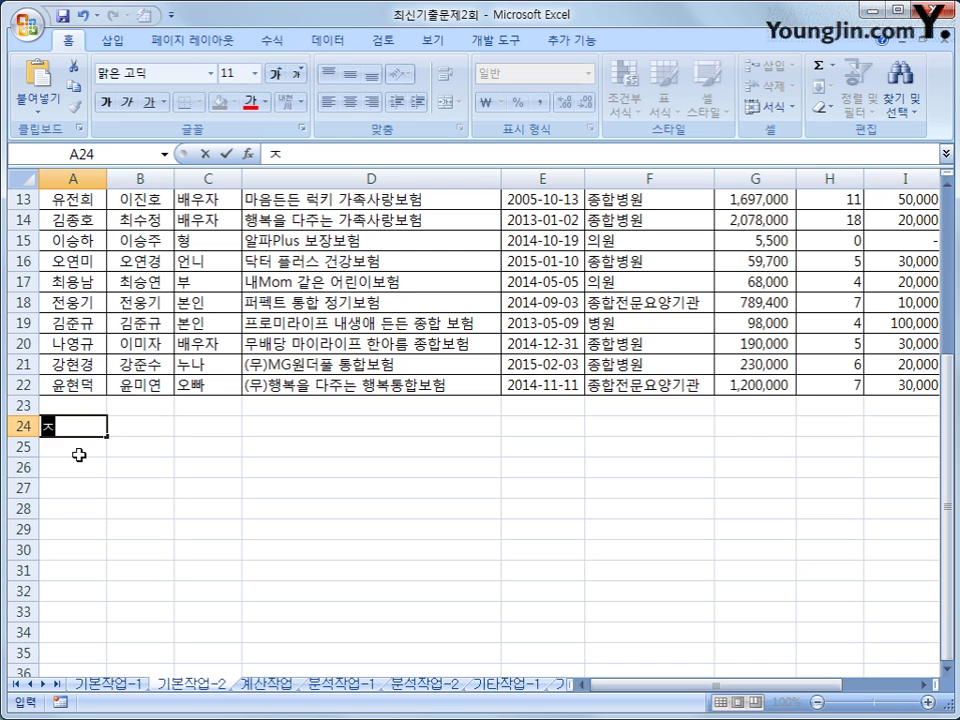
pyautogui.press('Return')
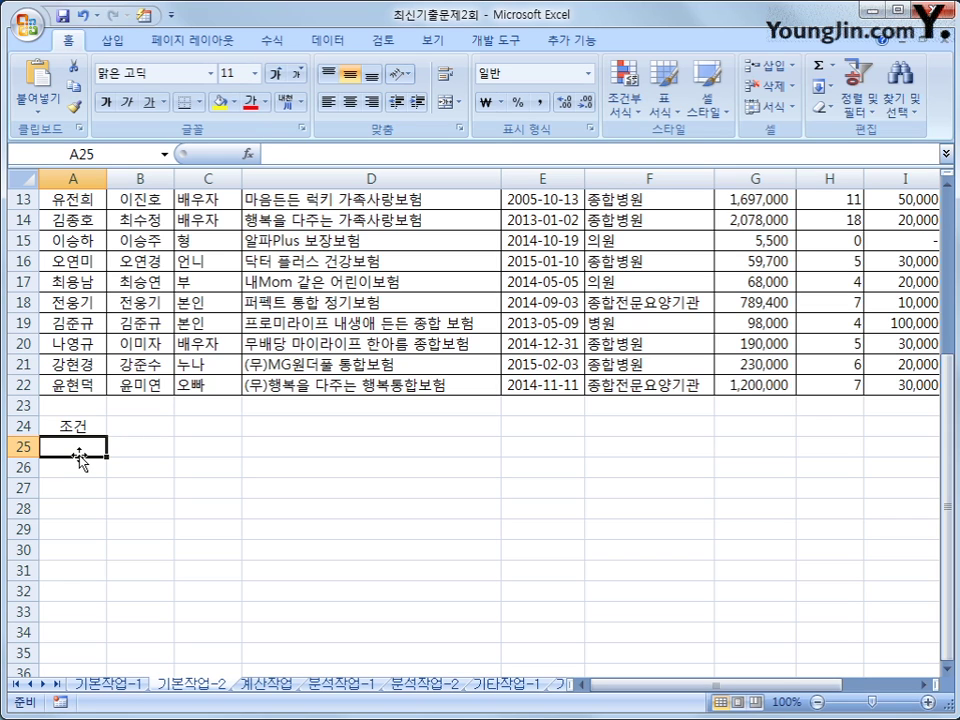
# Start an AND formula in A25 whose first condition is YEAR($E3)=2010, based on the first 계약일
pyautogui.write('=')
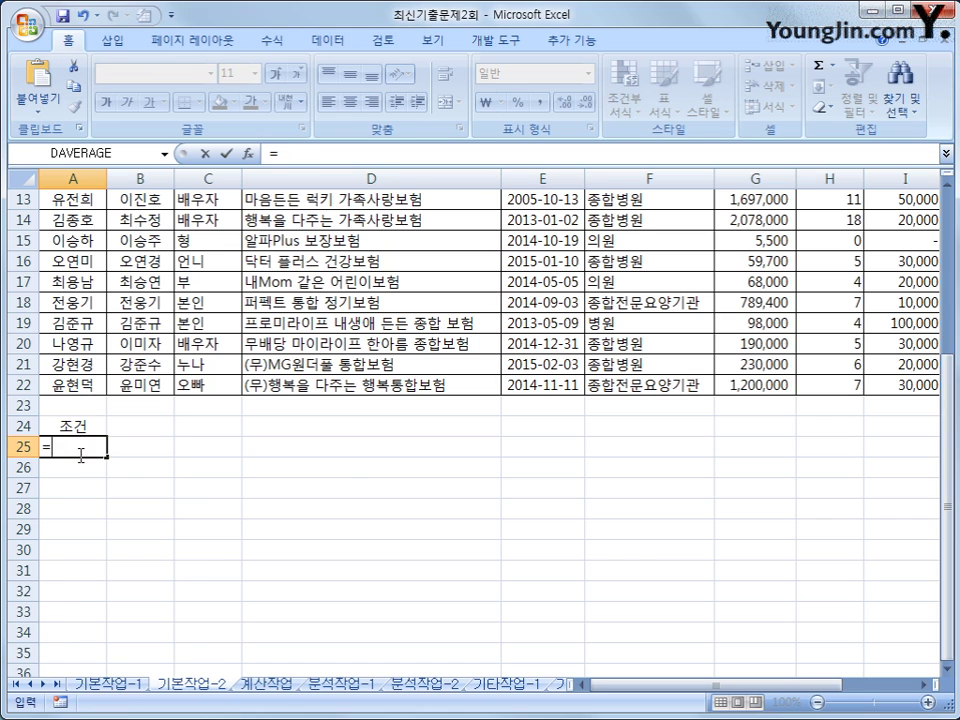
pyautogui.write('and(')
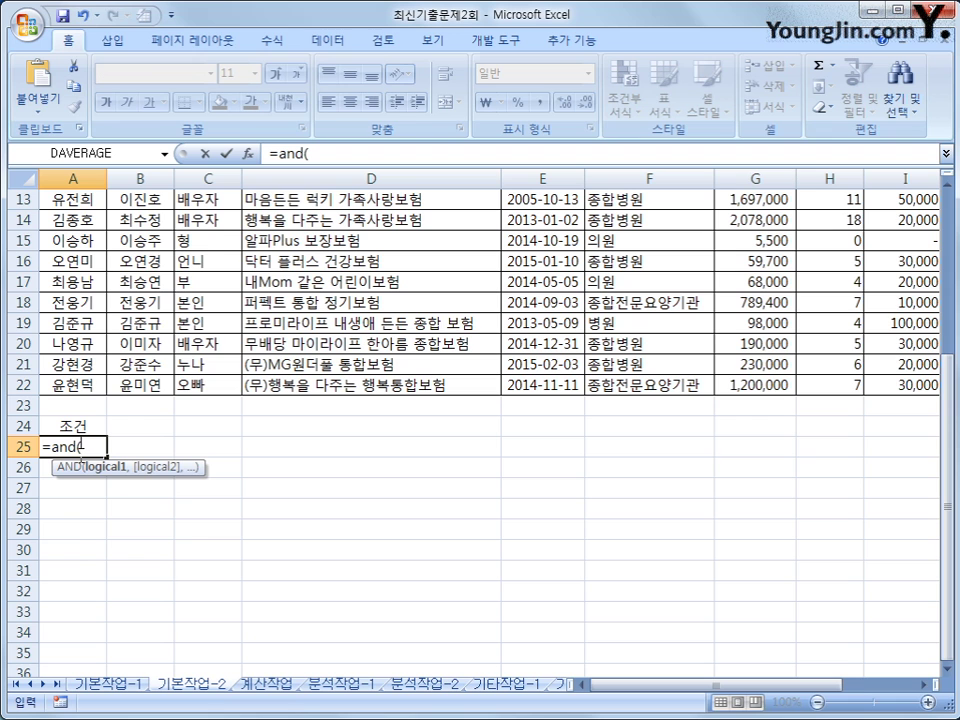
pyautogui.write('year(')
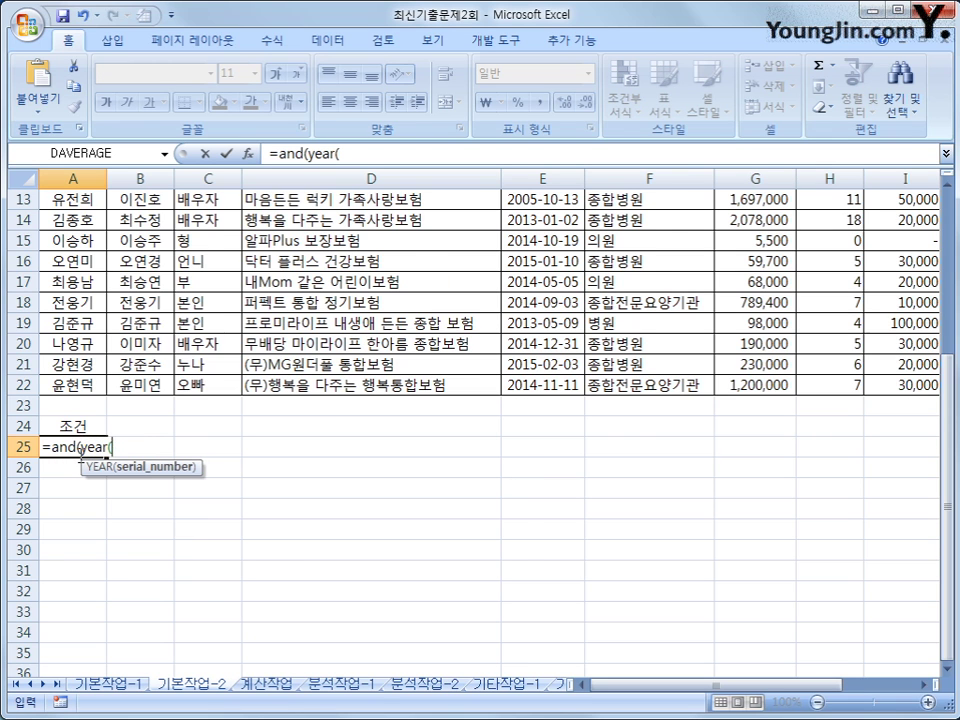
pyautogui.scroll(4, 80, 456)
pyautogui.click(538, 240)
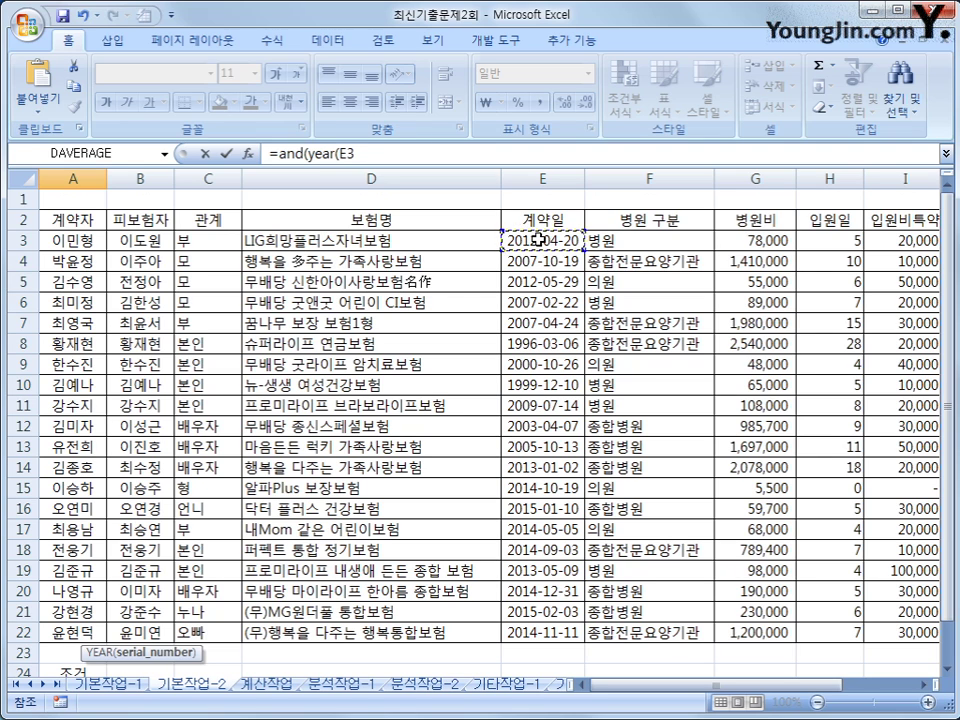
pyautogui.press('F4')
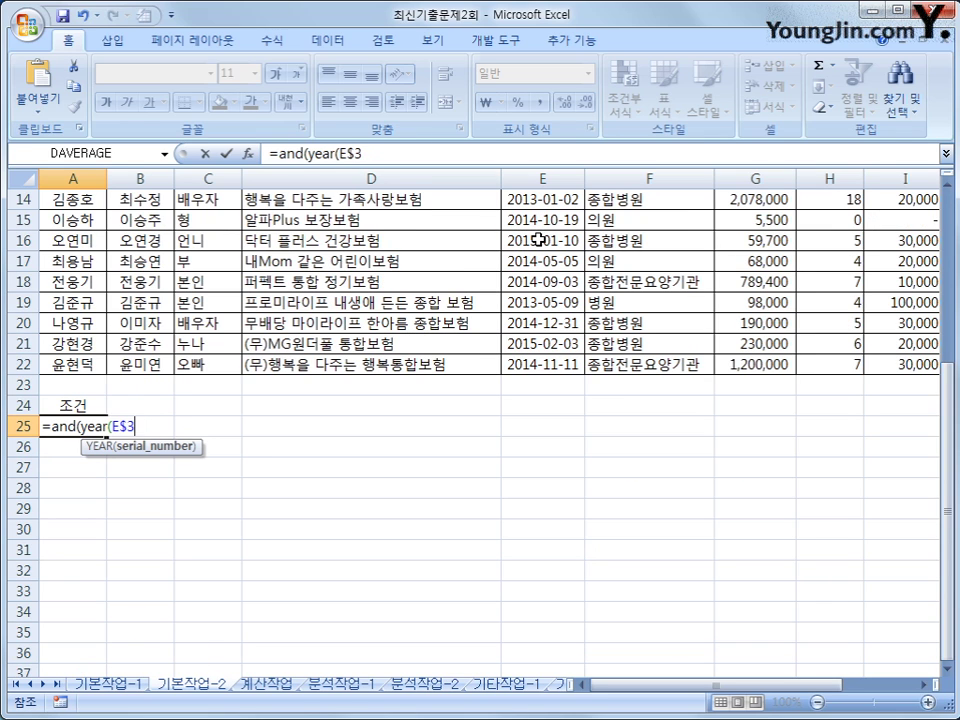
pyautogui.press('F4')
pyautogui.press('F4')
pyautogui.write(')=2010')
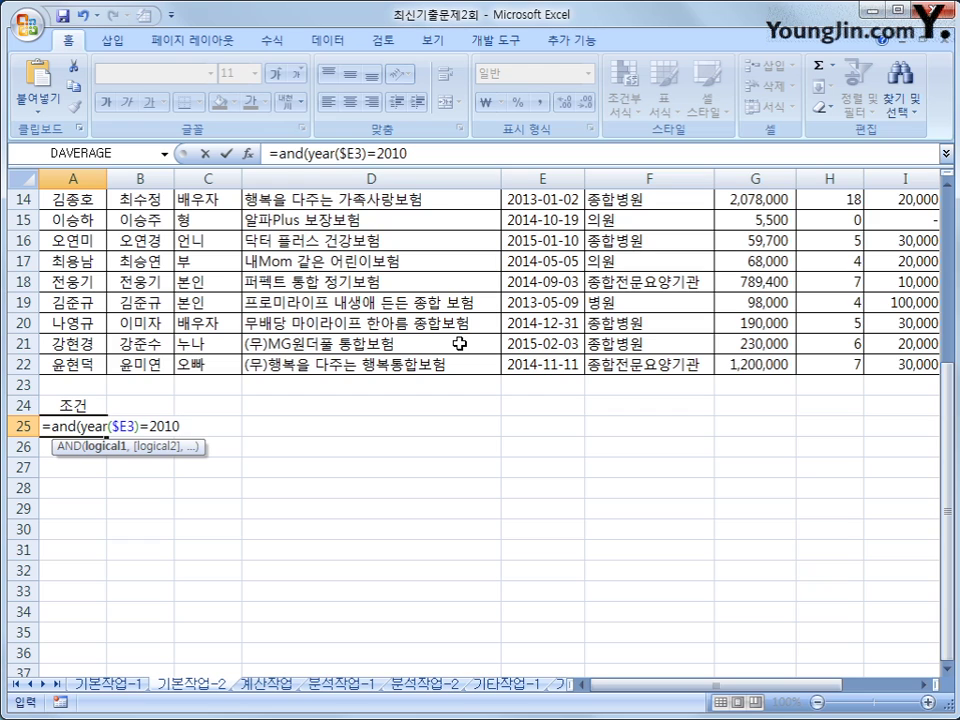
pyautogui.write(',')
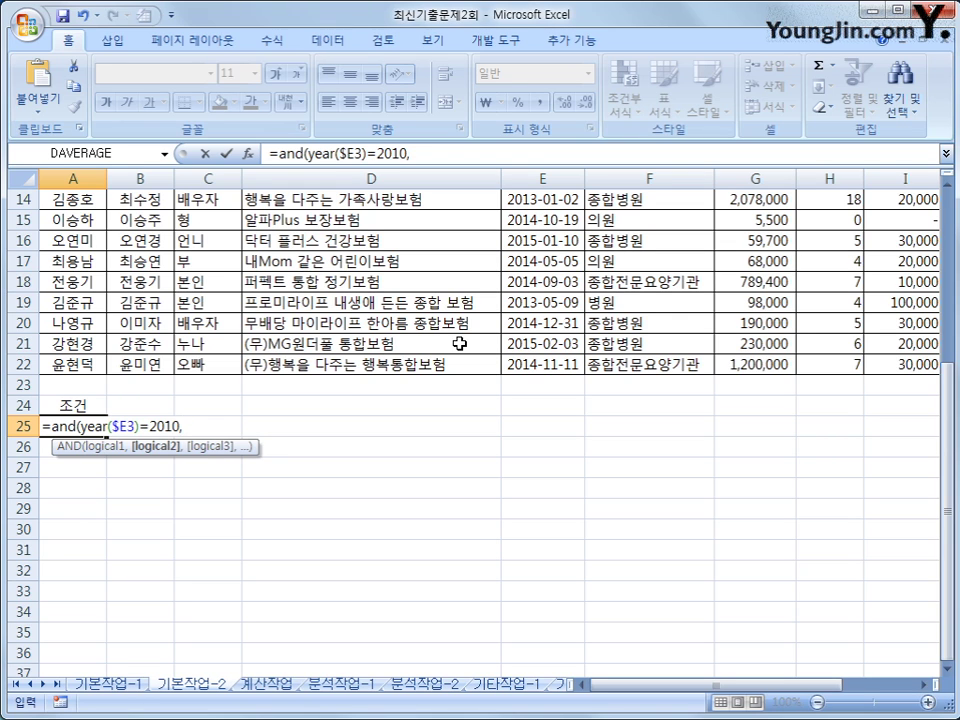
# Complete the A25 criteria formula with the second condition G3>LARGE($G$3:$G$22,10) on 병원비
pyautogui.scroll(5, 459, 343)
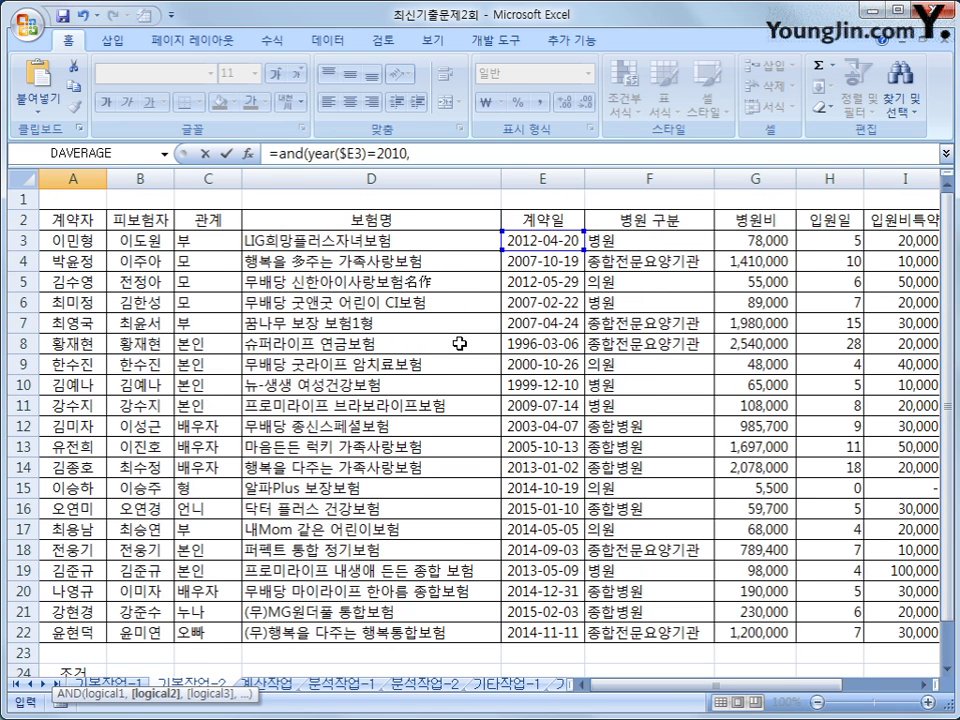
pyautogui.click(763, 241)
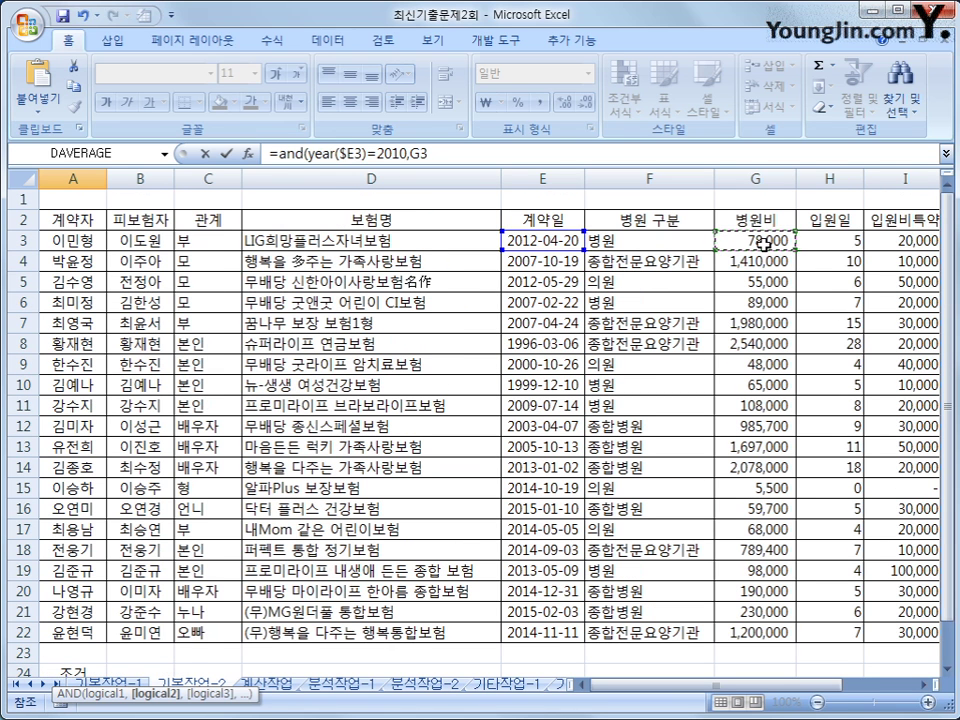
pyautogui.write('>')
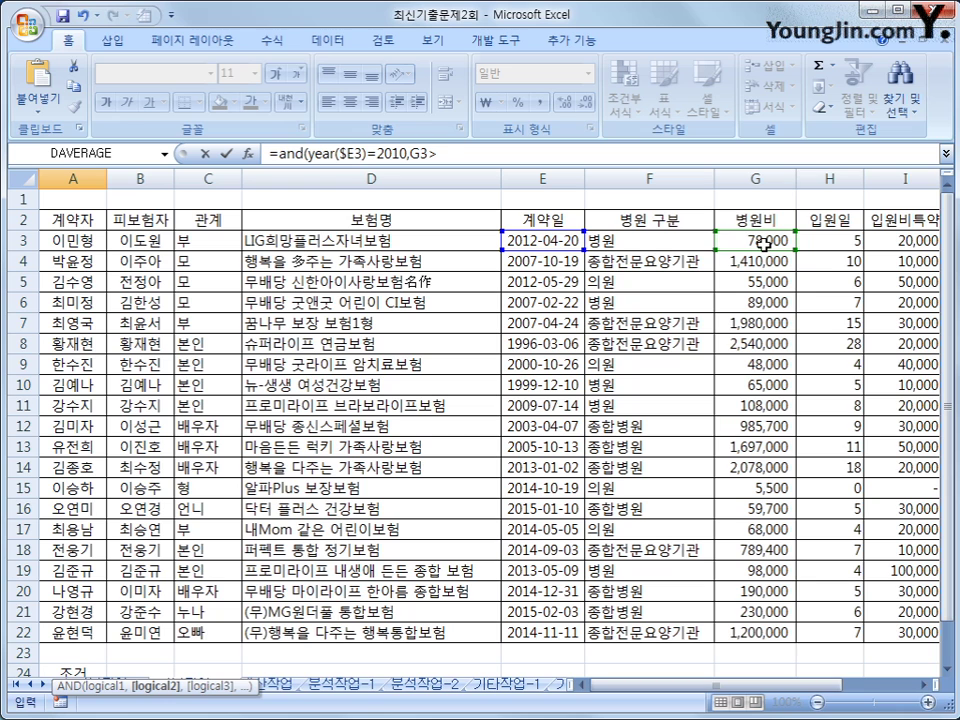
pyautogui.write('large')
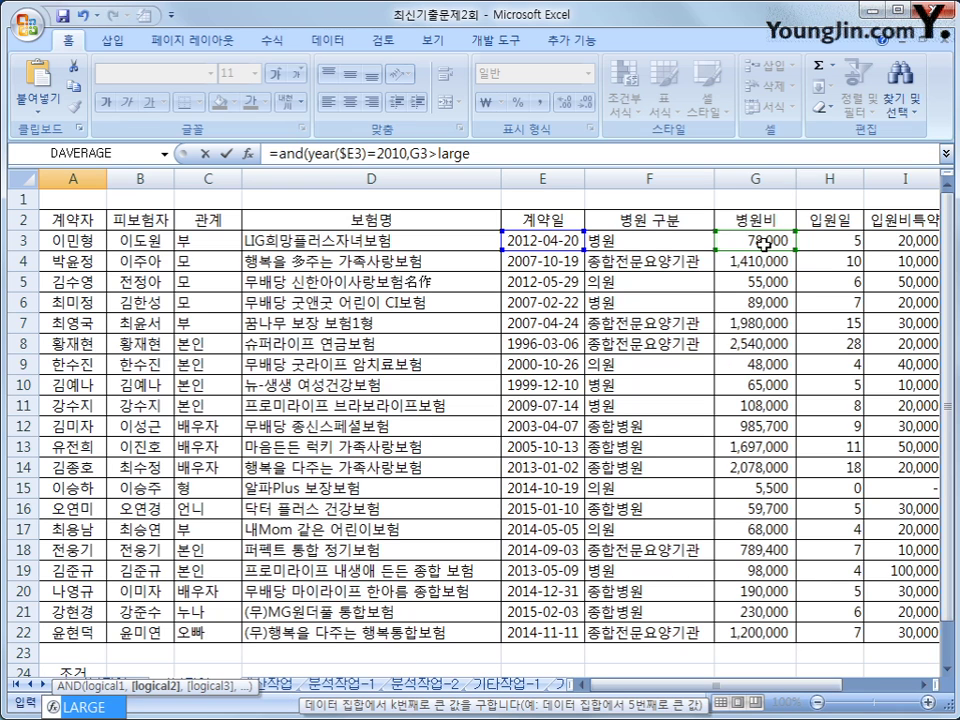
pyautogui.scroll(-2, 763, 243)
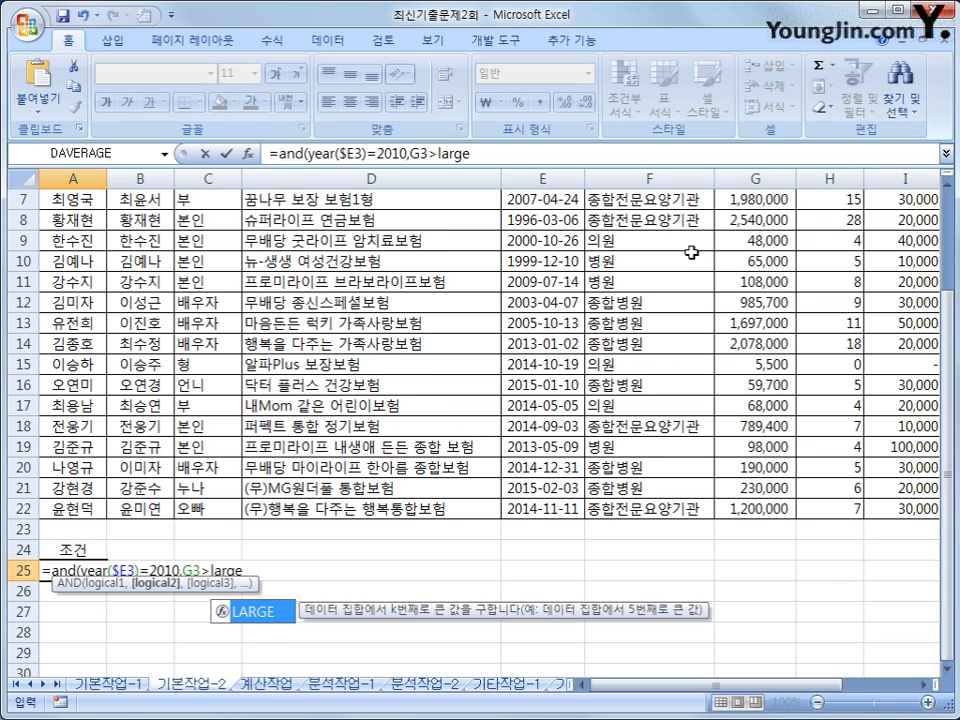
pyautogui.press('Tab')
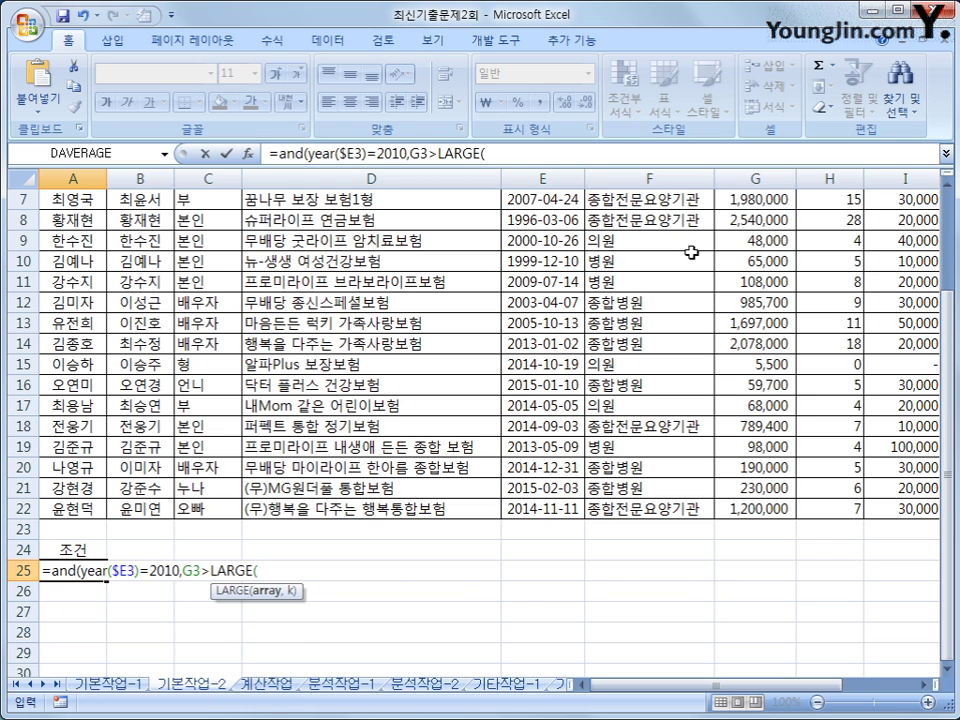
pyautogui.scroll(2, 691, 252)
pyautogui.moveTo(722, 240); pyautogui.dragTo(738, 636)
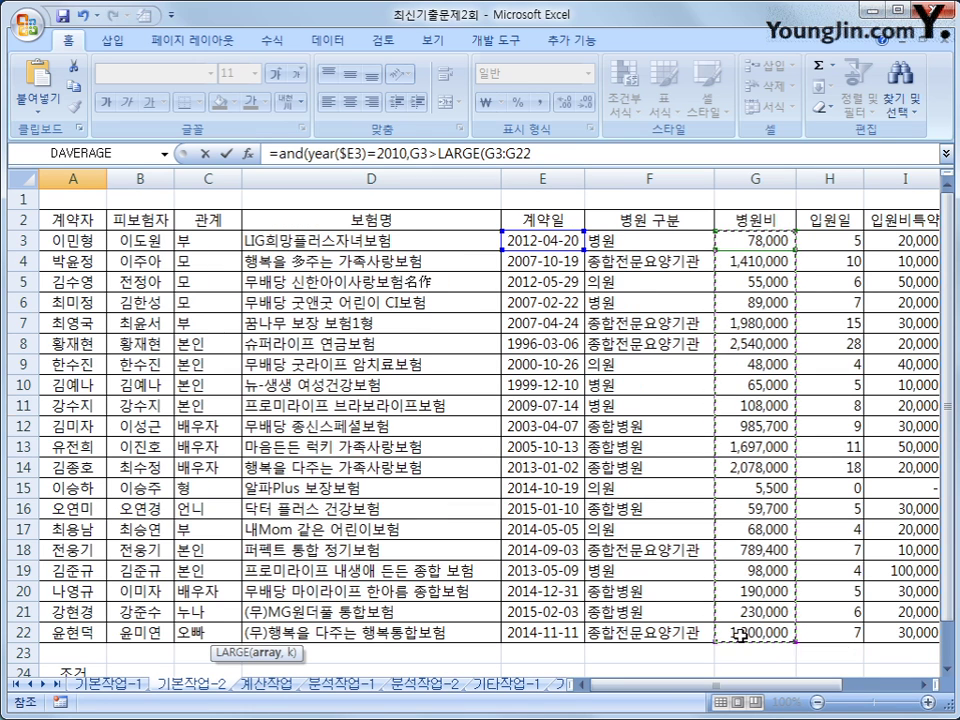
pyautogui.press('F4')
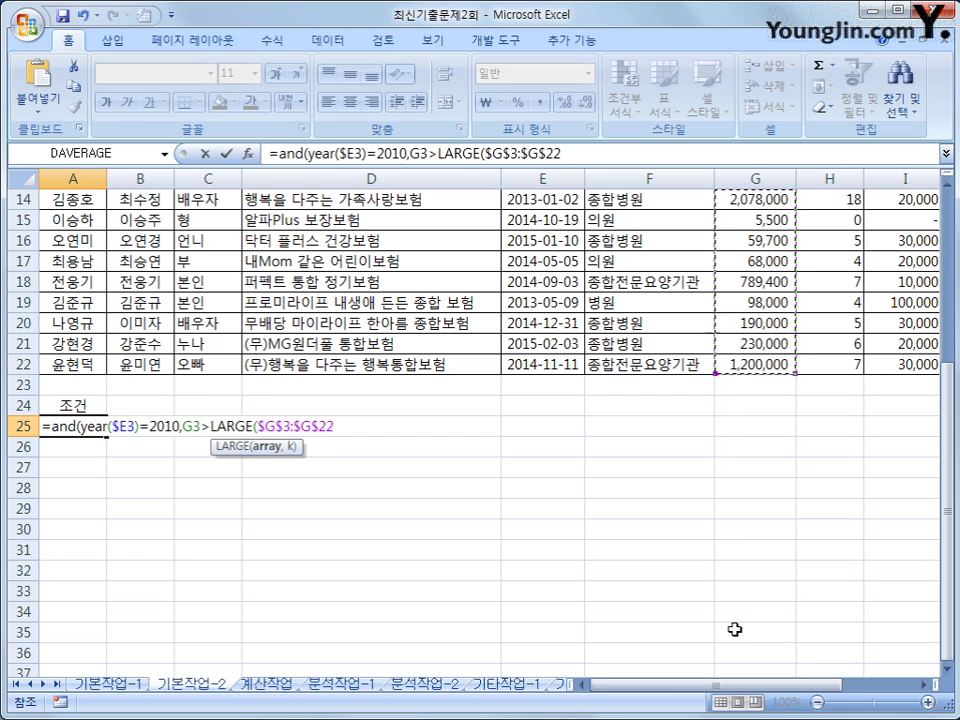
pyautogui.write(',10)')
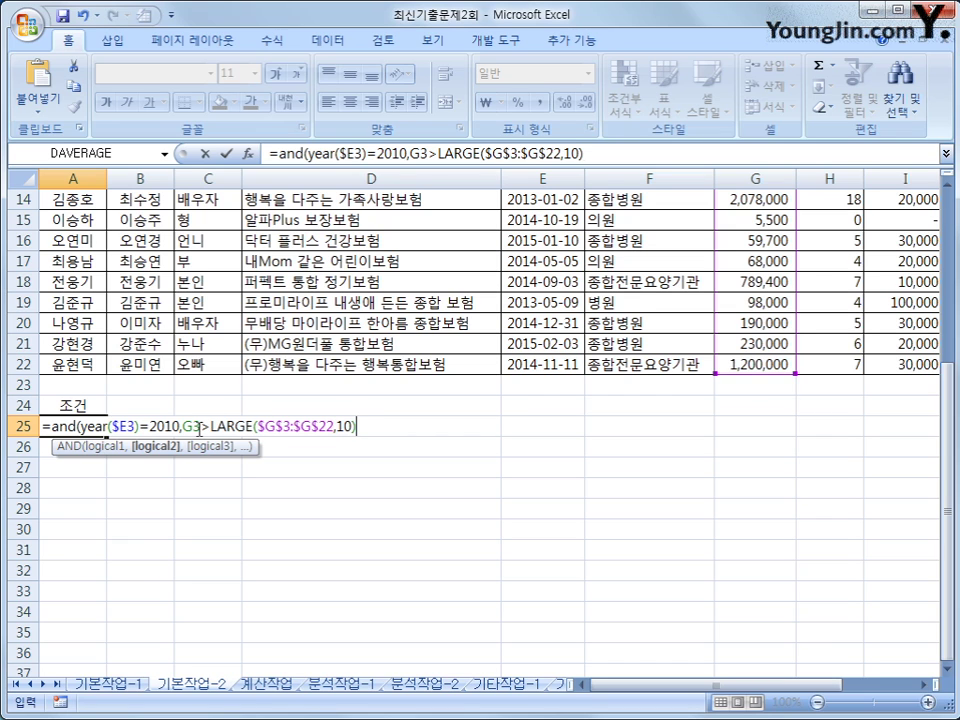
pyautogui.press('Return')
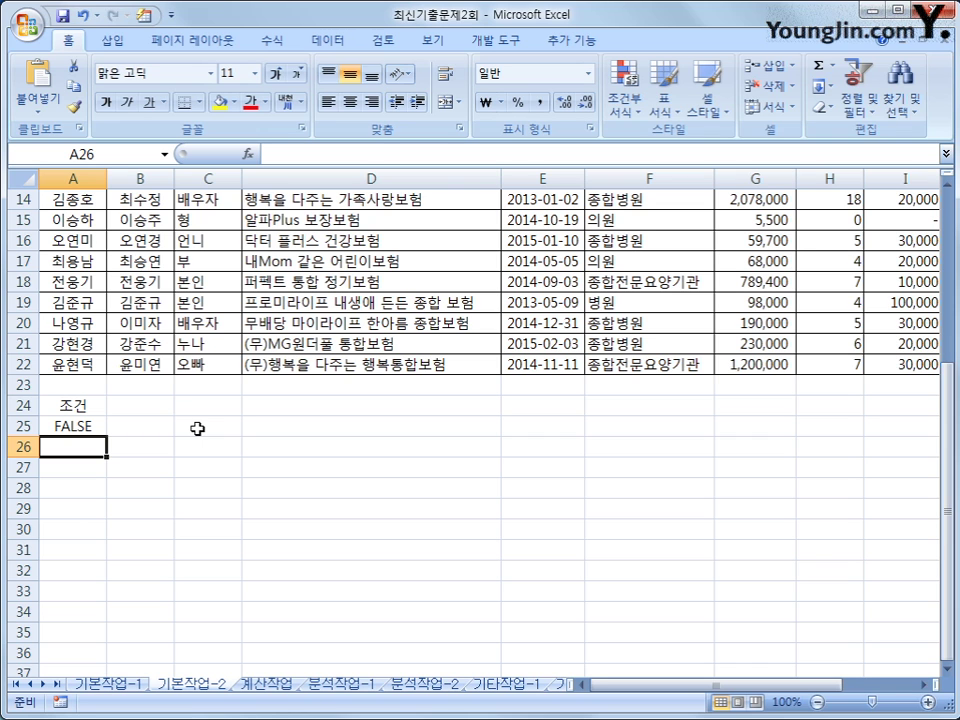
# Set up an advanced filter on the insurance table $A$2:$I$22 with $A$24:$A$25 as the criteria range
pyautogui.scroll(2, 197, 428)
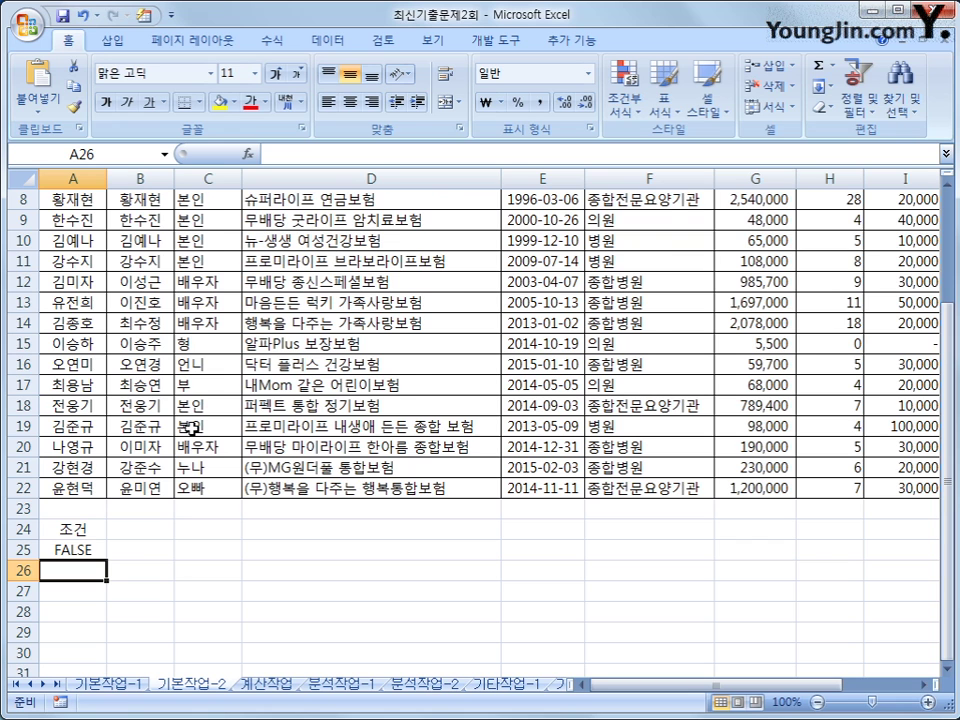
pyautogui.scroll(3, 191, 428)
pyautogui.click(138, 283)
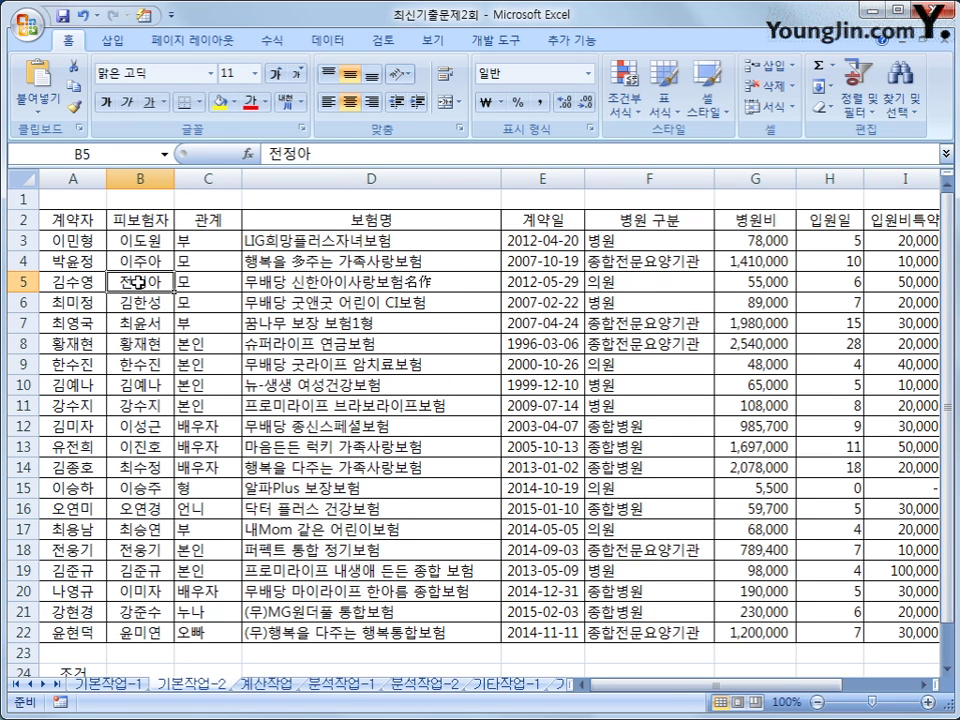
pyautogui.click(340, 44)
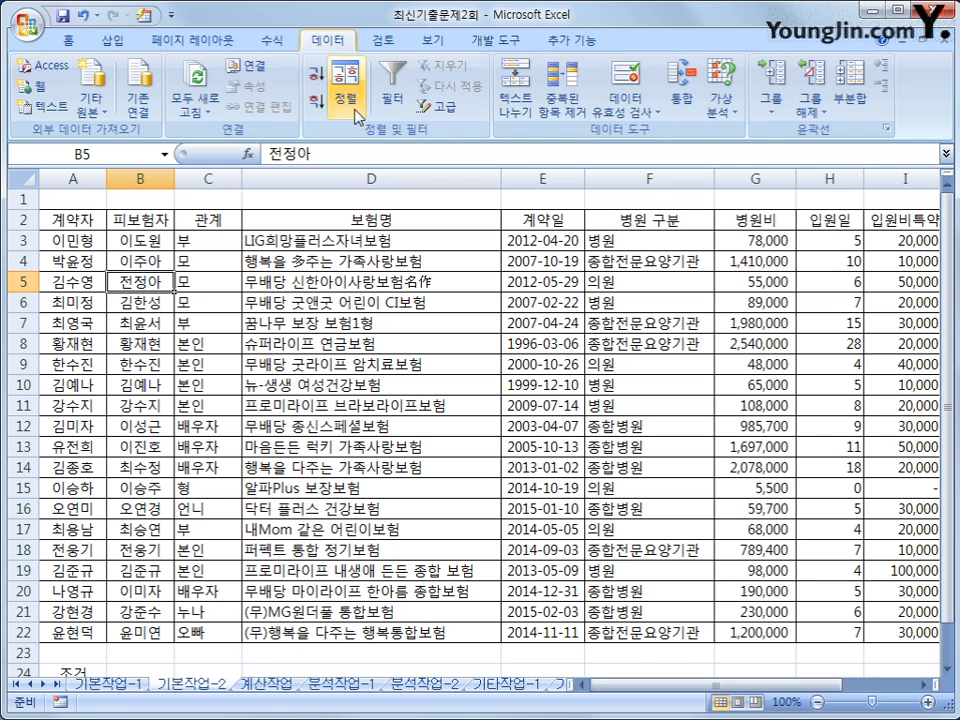
pyautogui.click(434, 110)
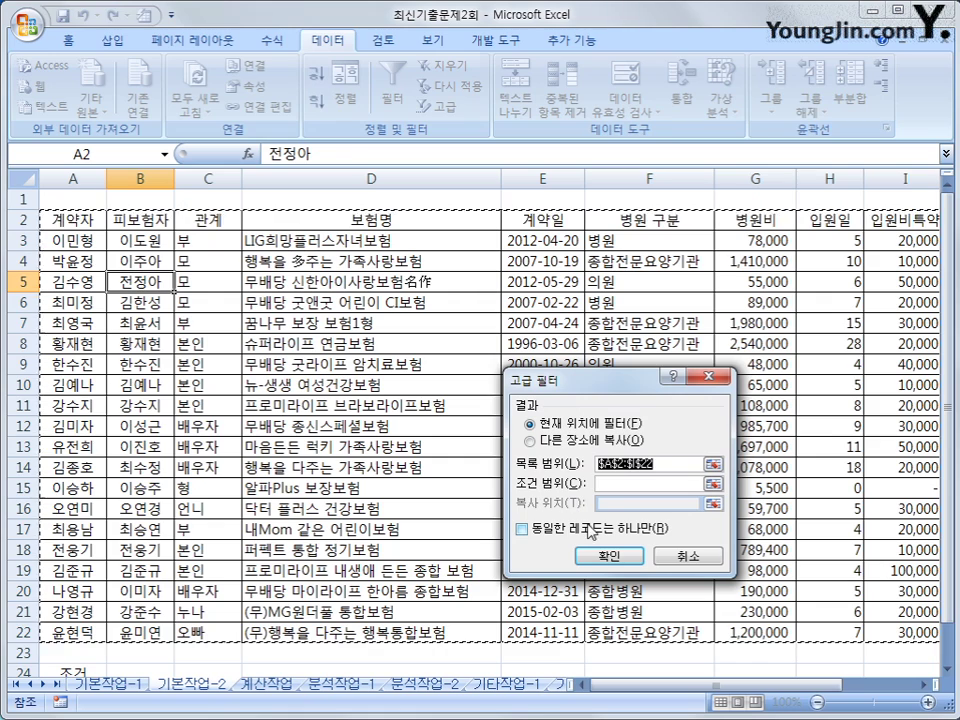
pyautogui.moveTo(765, 686); pyautogui.dragTo(740, 686)
pyautogui.press('Tab')
pyautogui.scroll(-3, 276, 531)
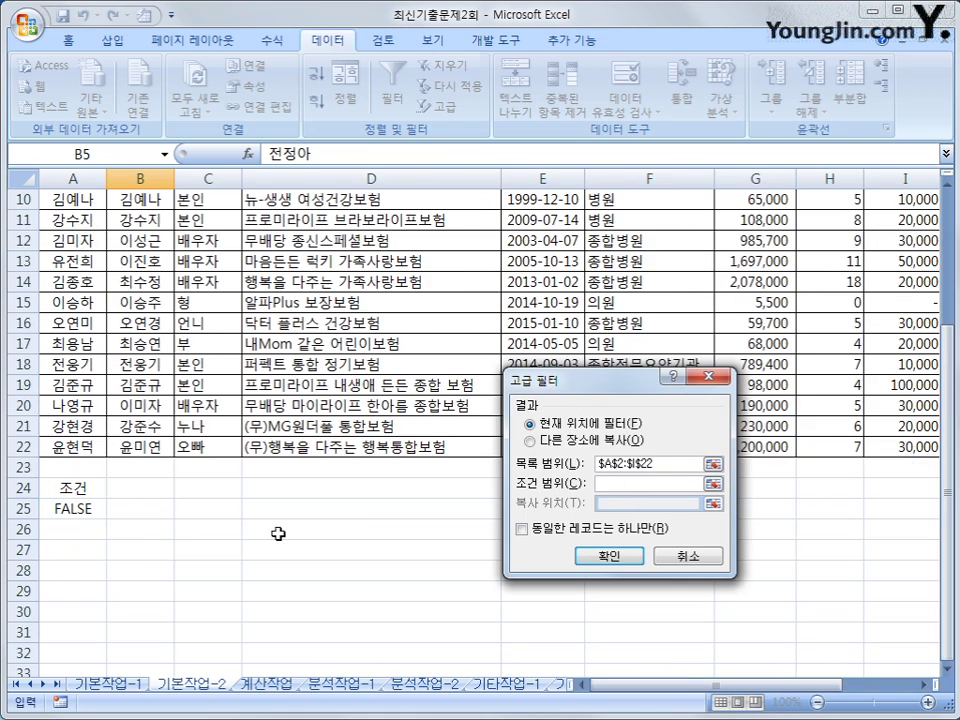
pyautogui.moveTo(70, 489); pyautogui.dragTo(68, 516)
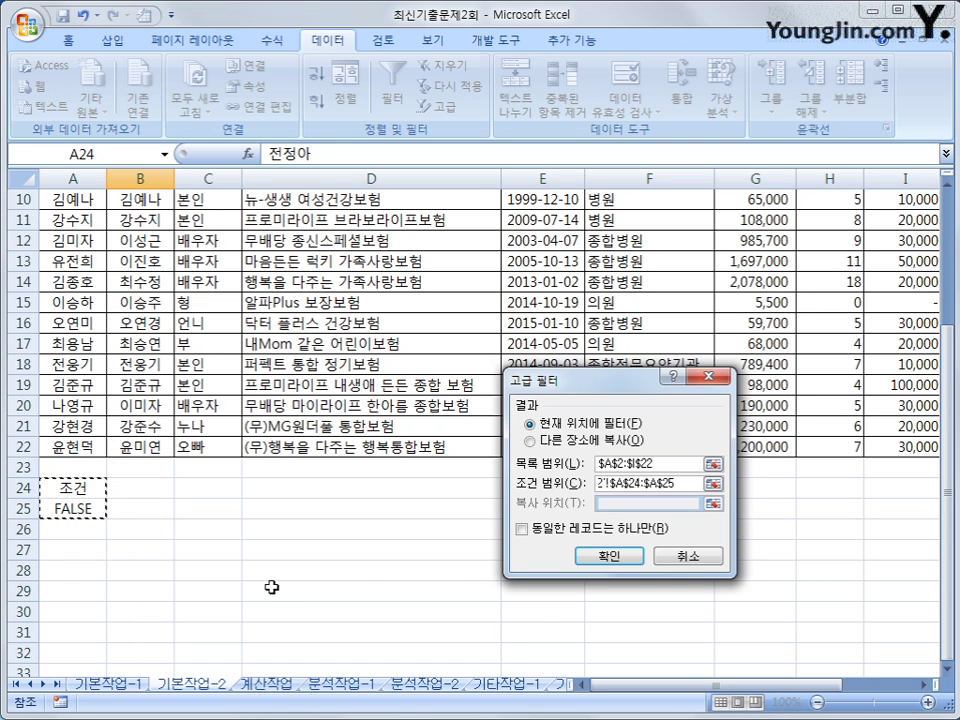
# Have the advanced filter copy its results to another location starting at $A$27 and run it
pyautogui.click(530, 440)
pyautogui.click(617, 504)
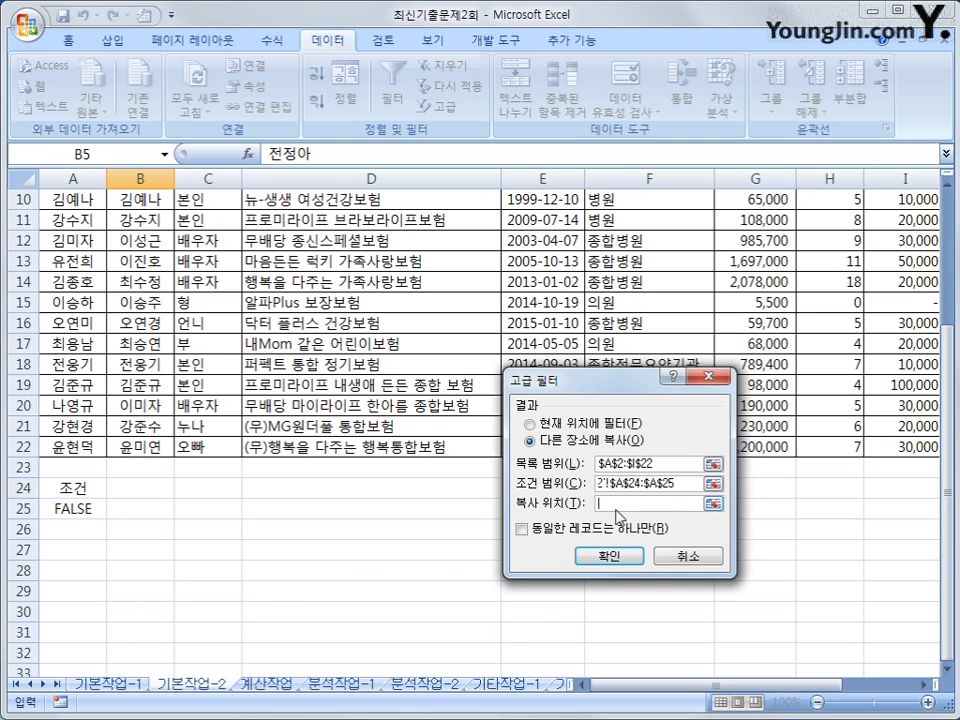
pyautogui.click(62, 551)
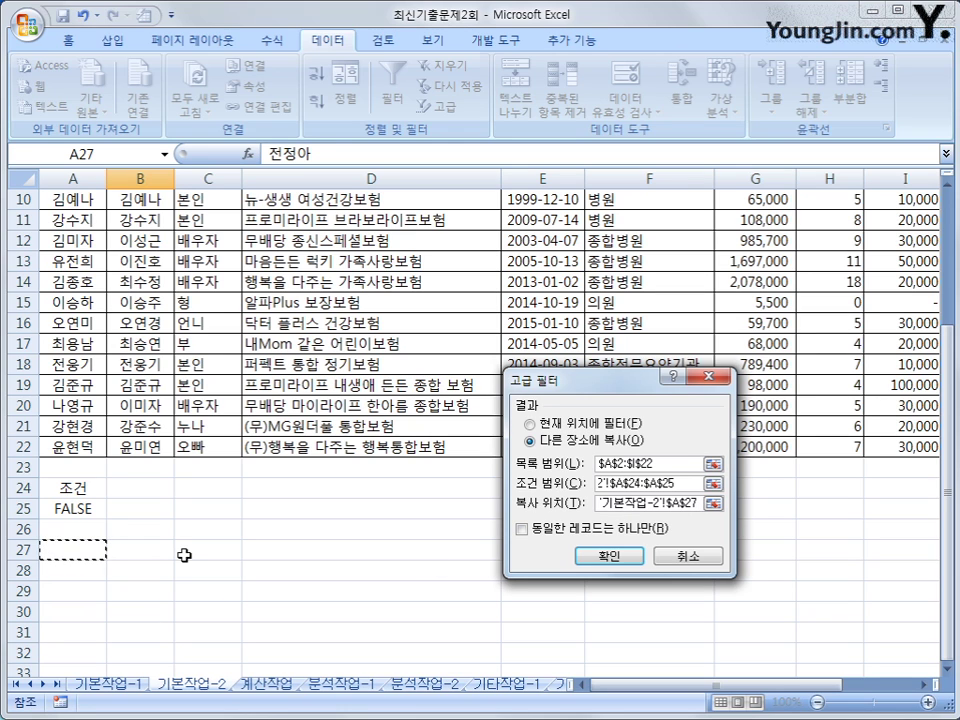
pyautogui.click(610, 557)
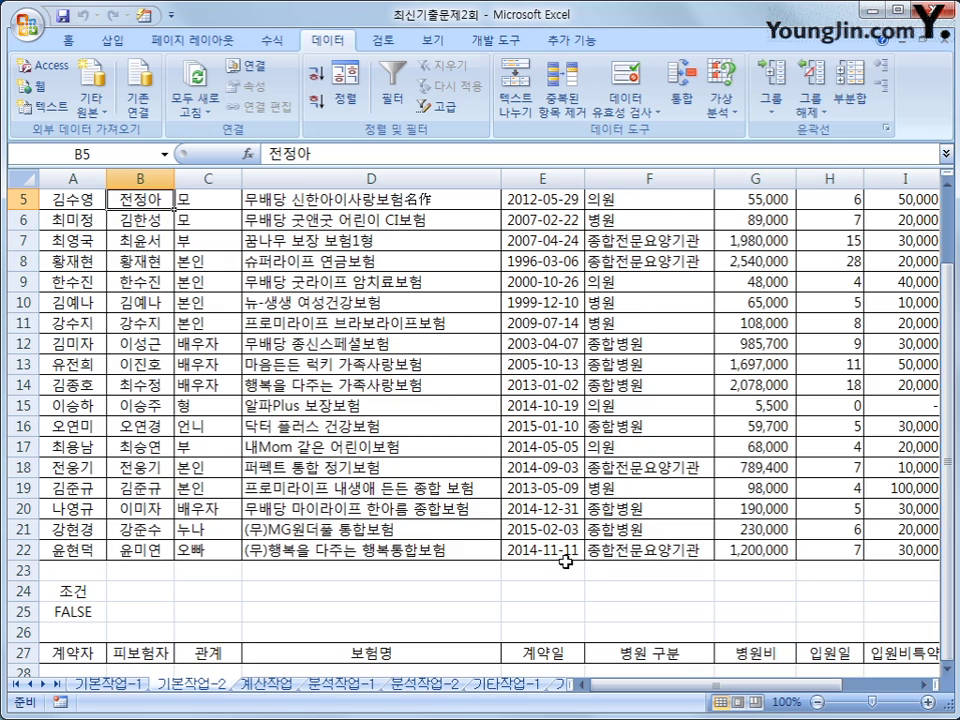
# Check the extracted filter output against the criteria formula in A25 and the source table's 계약일 and 병원비 values
pyautogui.scroll(-4, 563, 562)
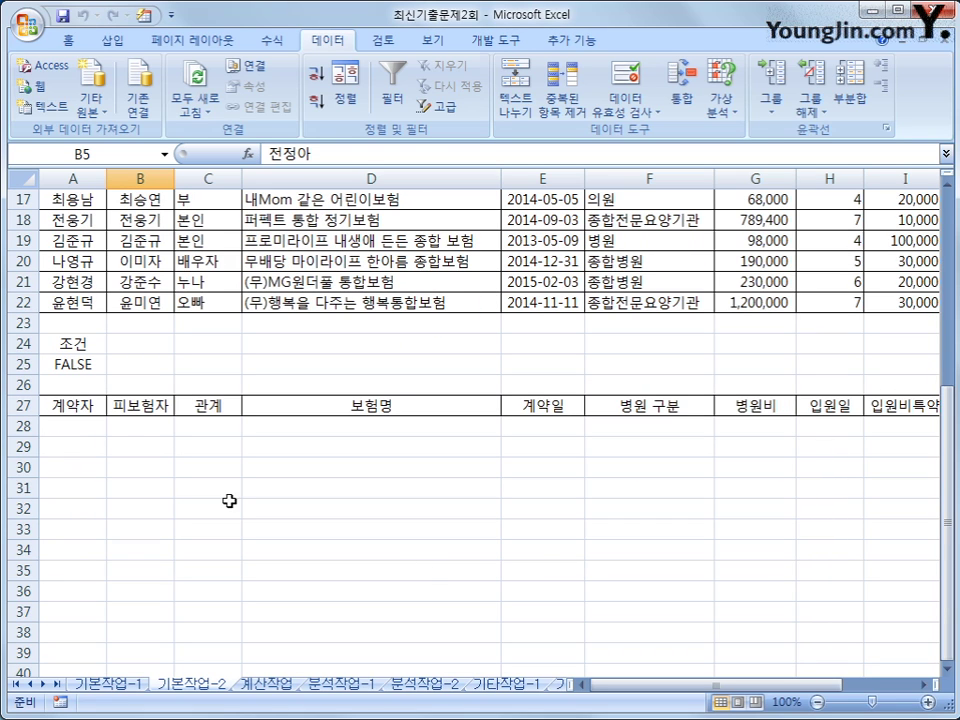
pyautogui.click(88, 368)
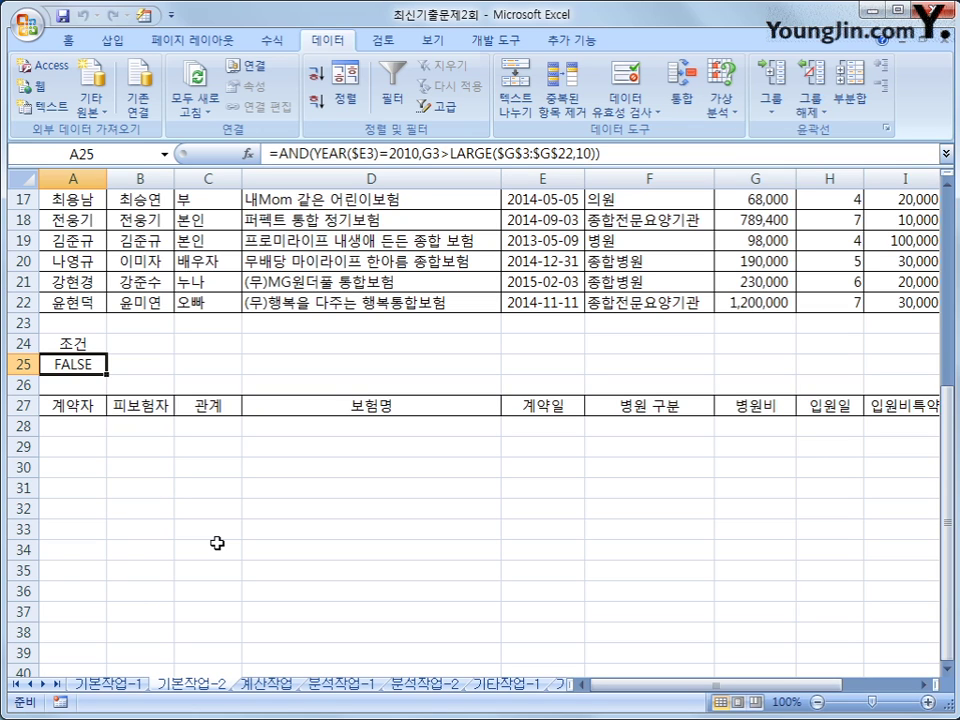
pyautogui.scroll(2, 328, 512)
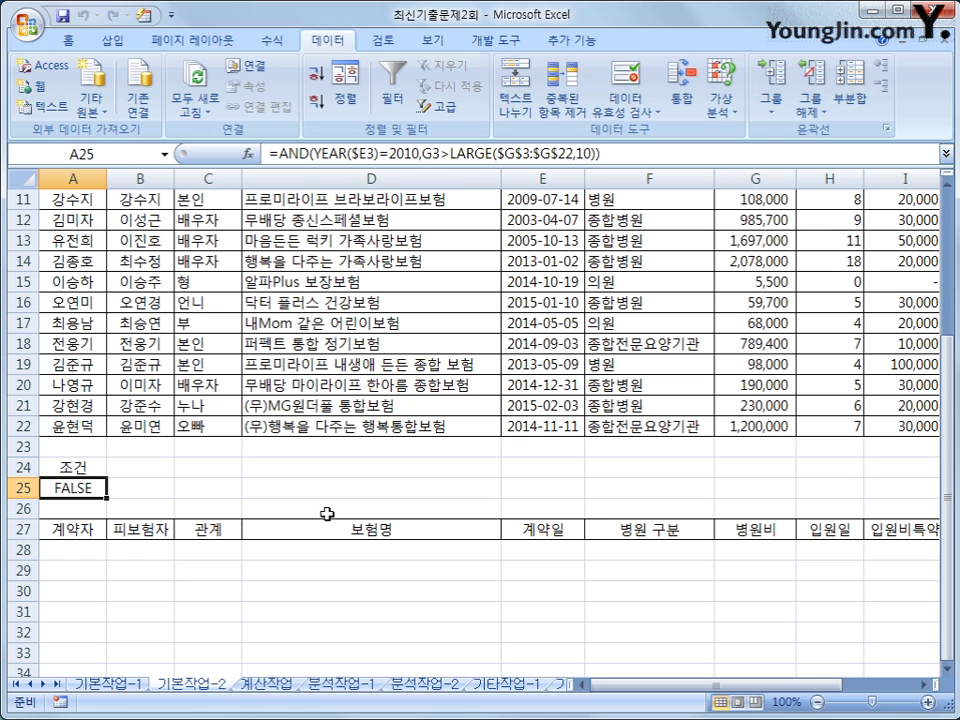
pyautogui.scroll(3, 605, 438)
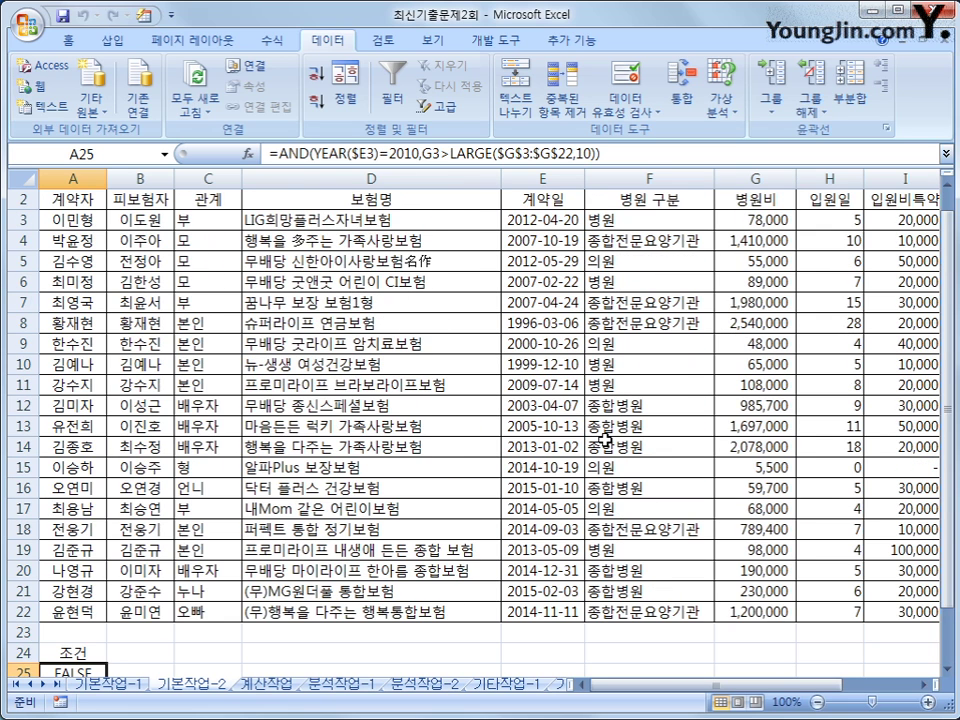
# Change the year condition in the A25 criteria formula to YEAR($E3)>=2010
pyautogui.scroll(-2, 605, 438)
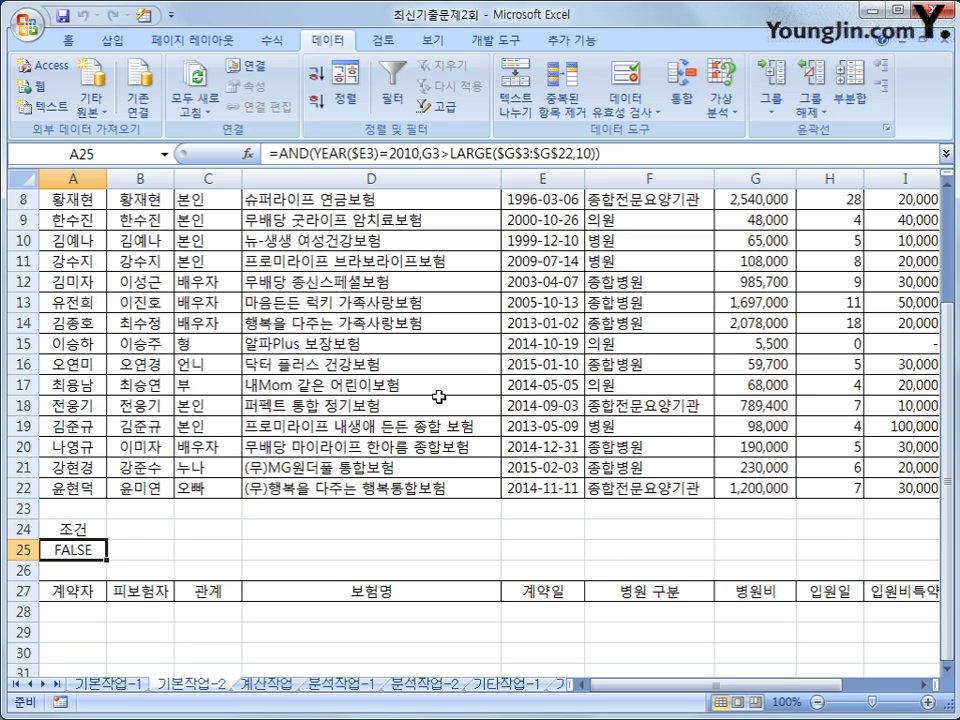
pyautogui.click(381, 150)
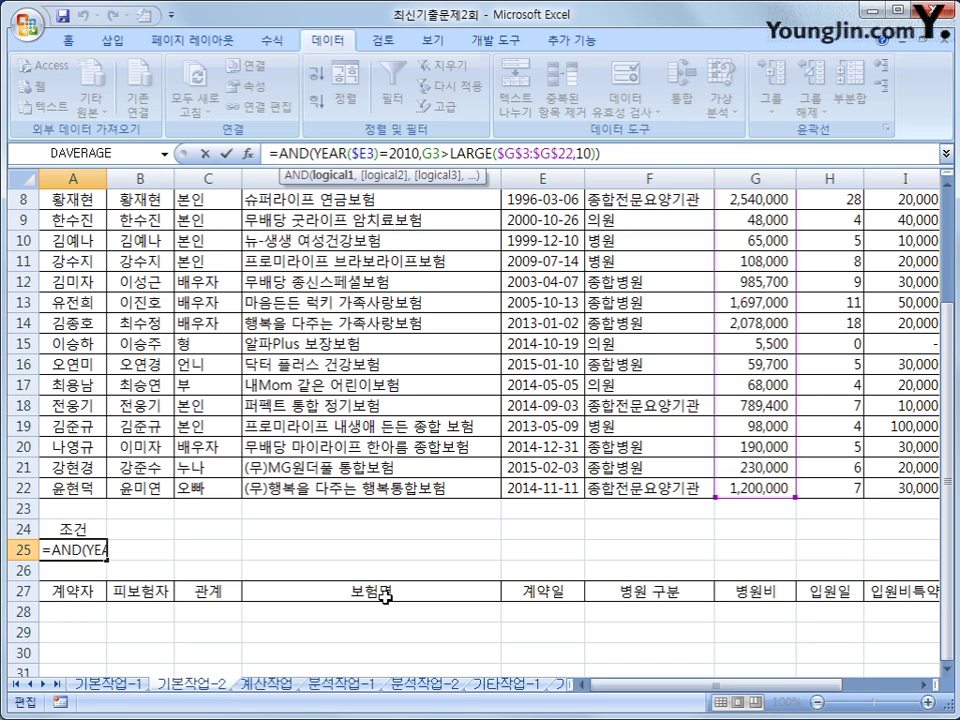
pyautogui.write('>')
pyautogui.press('Return')
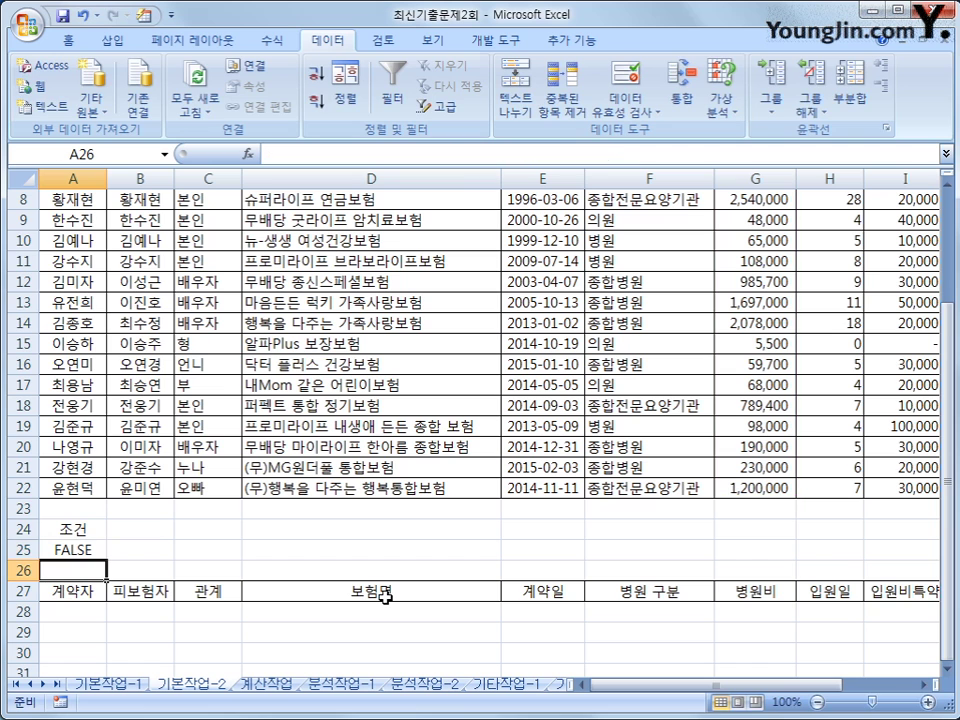
# Delete row 27 holding the header row of the previous filter output
pyautogui.scroll(1, 385, 597)
pyautogui.scroll(-1, 150, 640)
pyautogui.click(30, 591)
pyautogui.rightClick(30, 597)
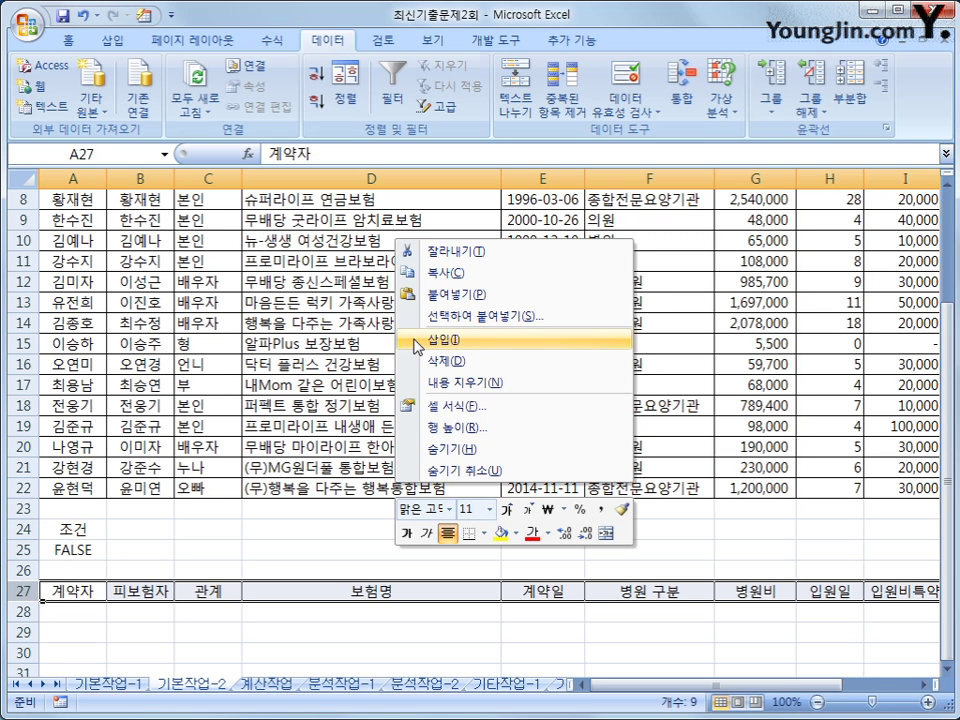
pyautogui.click(449, 362)
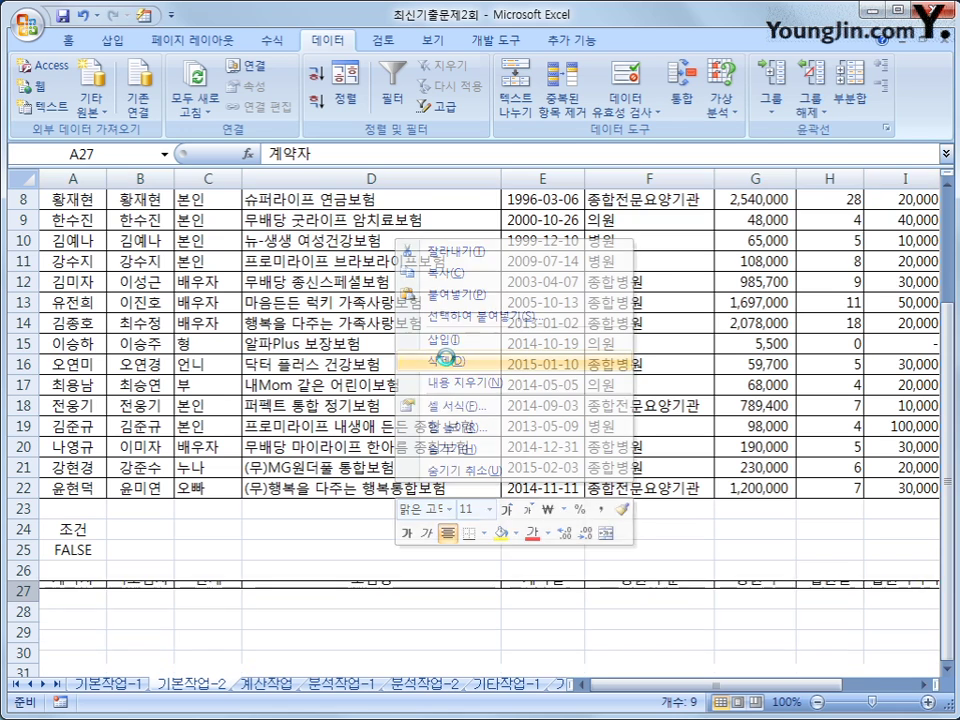
# Run the advanced filter on $A$2:$I$22 with criteria $A$24:$A$25, copying the results to another location starting at $A$27
pyautogui.click(140, 323)
pyautogui.scroll(3, 208, 480)
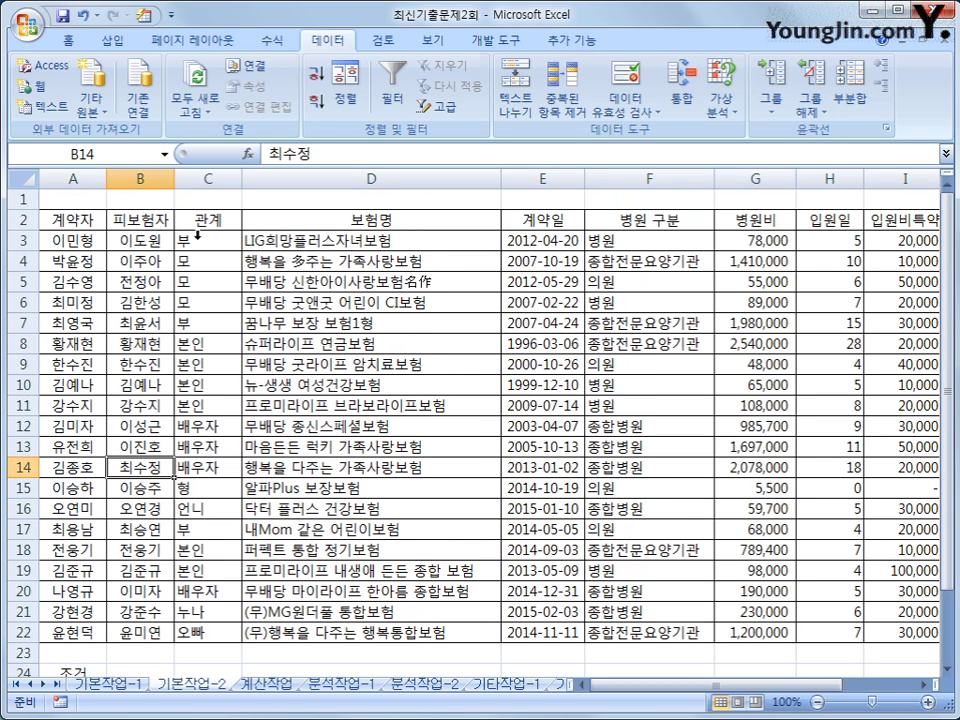
pyautogui.click(440, 106)
pyautogui.scroll(-1, 643, 502)
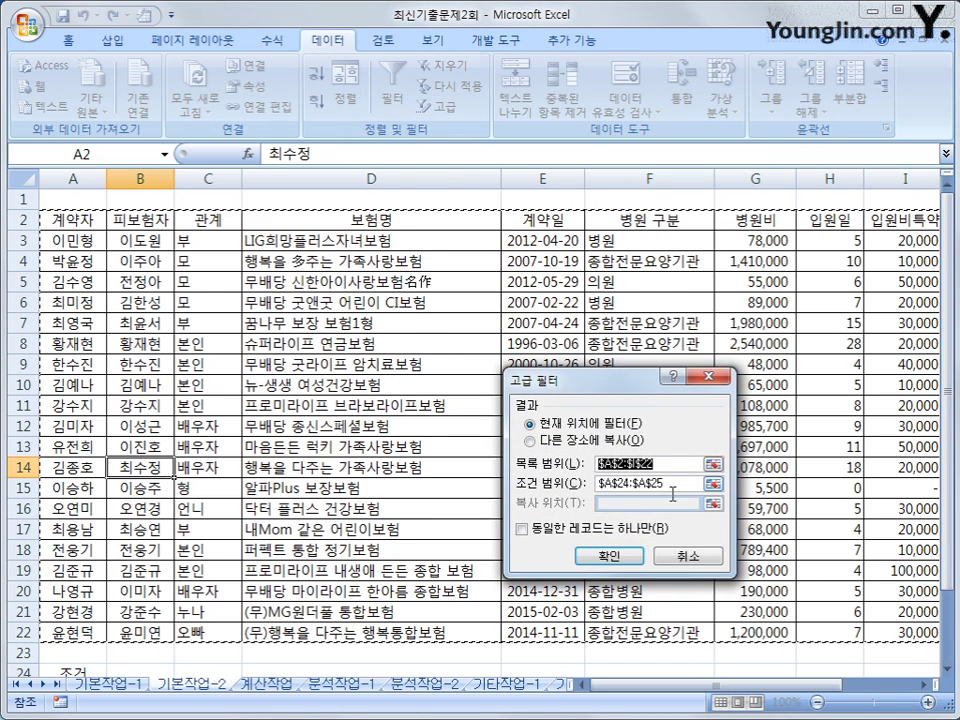
pyautogui.click(577, 441)
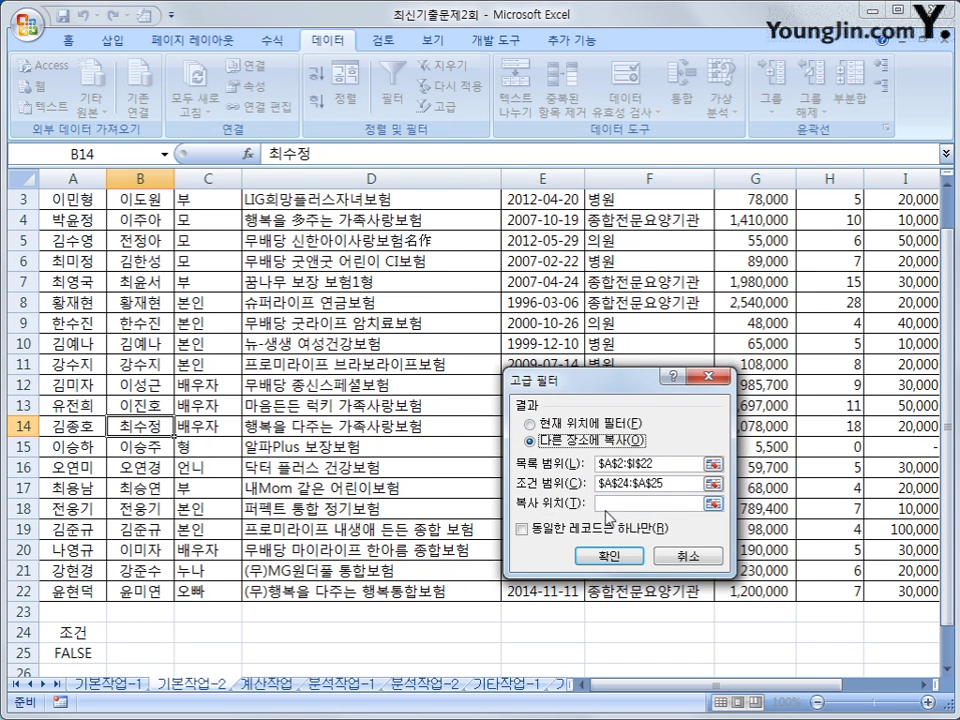
pyautogui.scroll(-2, 300, 600)
pyautogui.click(64, 575)
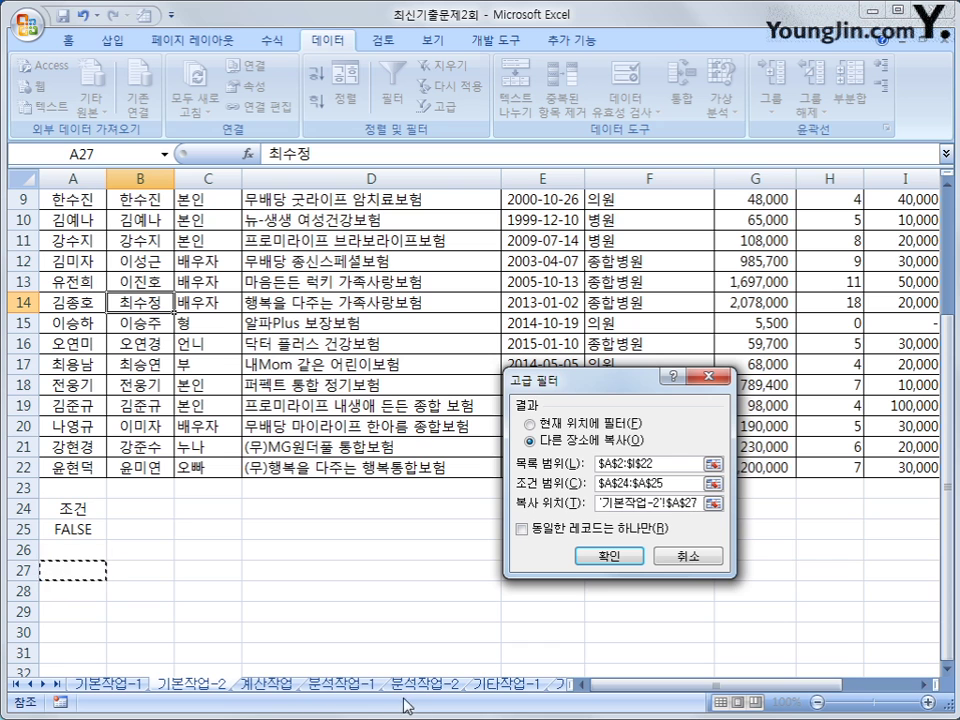
pyautogui.click(608, 555)
pyautogui.scroll(-3, 566, 549)
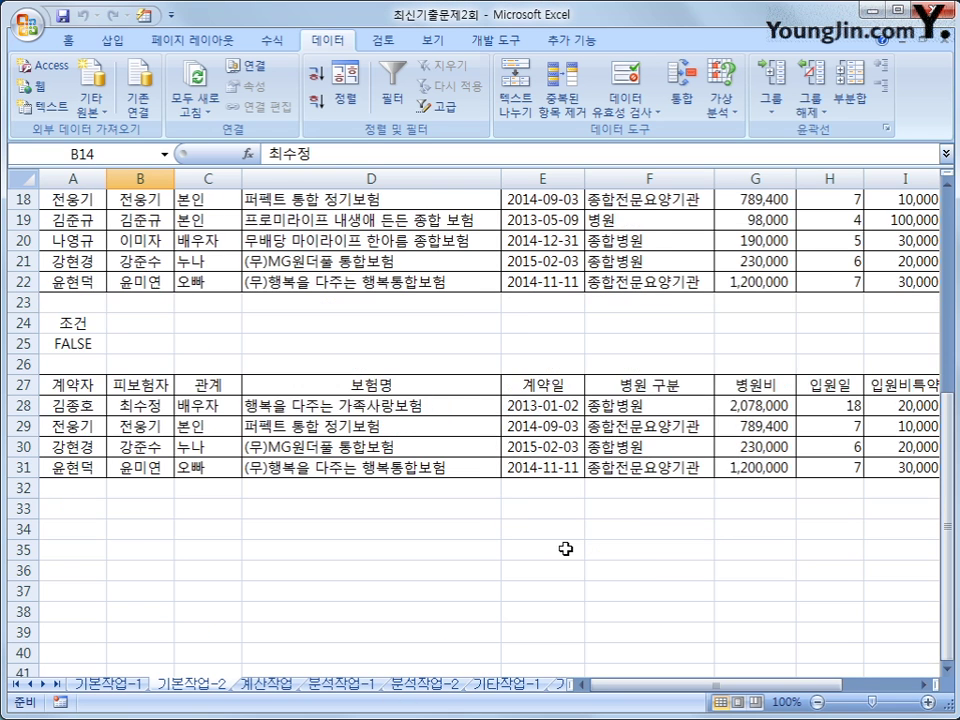
# Review the year condition in the A25 criteria formula against the extracted records below it
pyautogui.scroll(1, 566, 549)
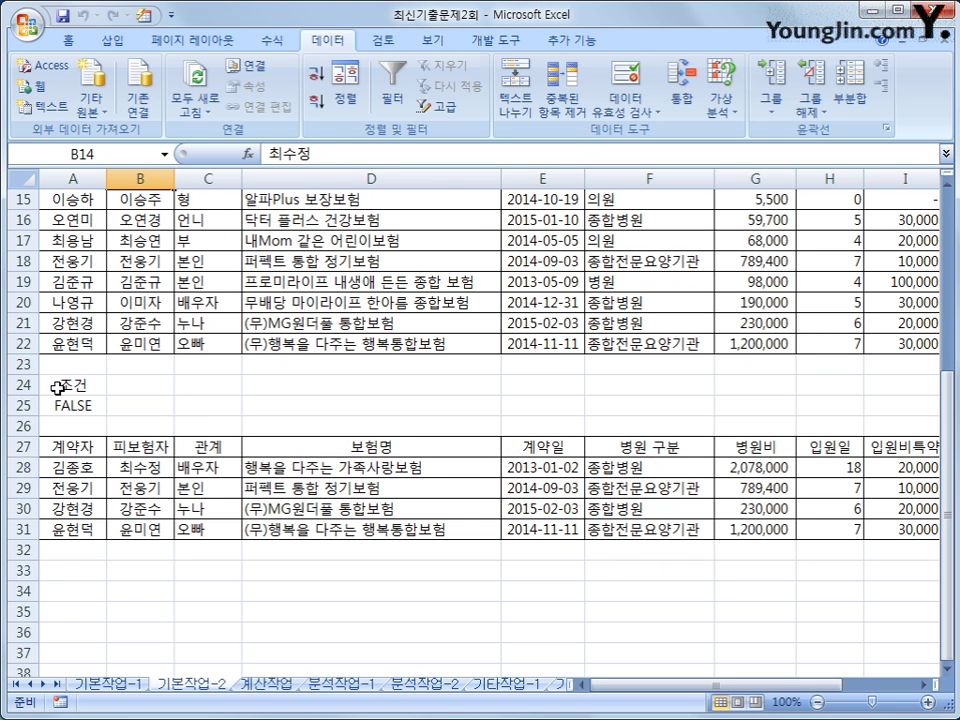
pyautogui.click(92, 405)
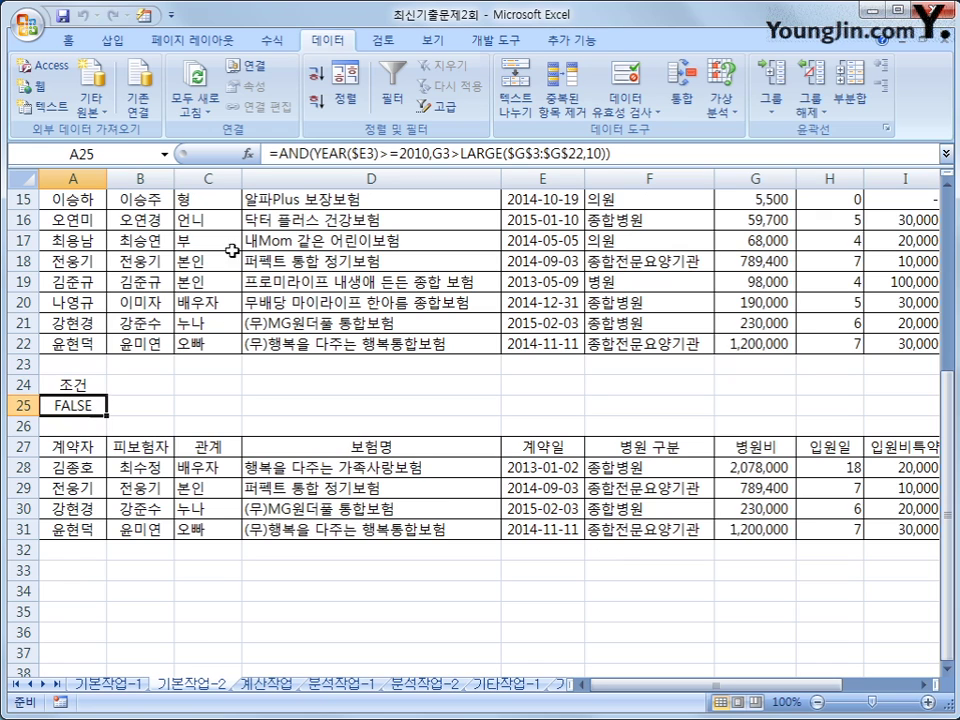
pyautogui.moveTo(390, 154); pyautogui.dragTo(433, 155)
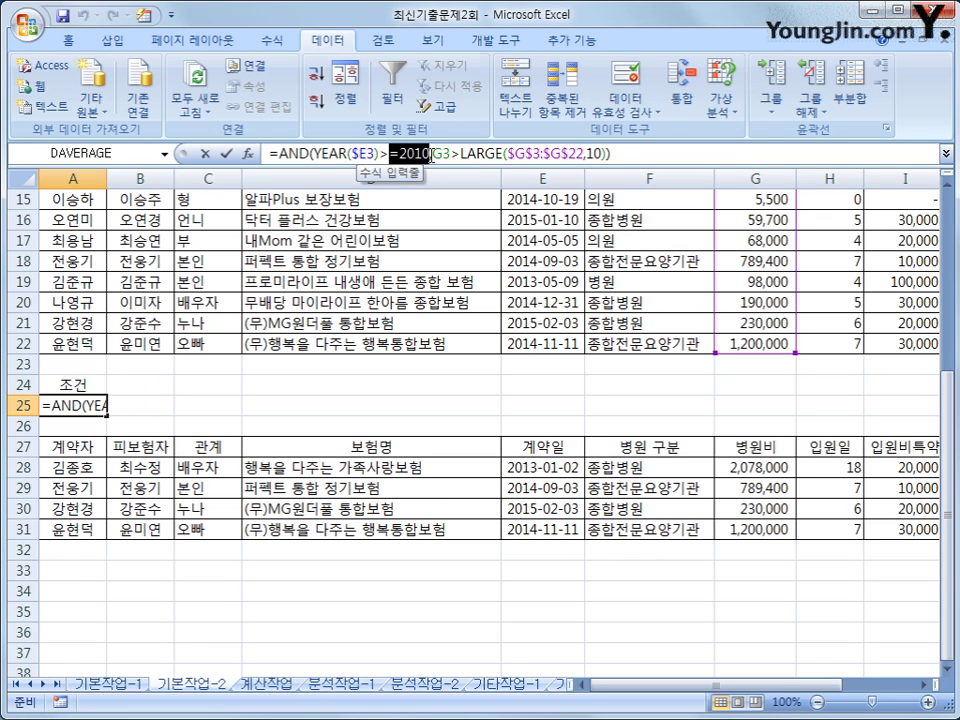
pyautogui.click(432, 155)
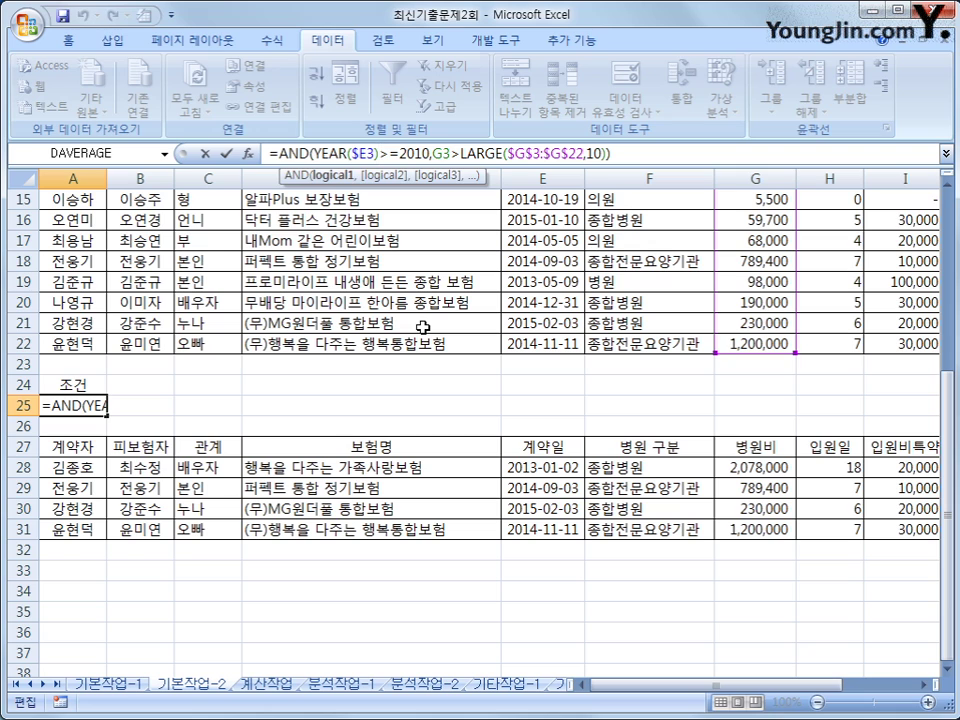
pyautogui.press('Return')
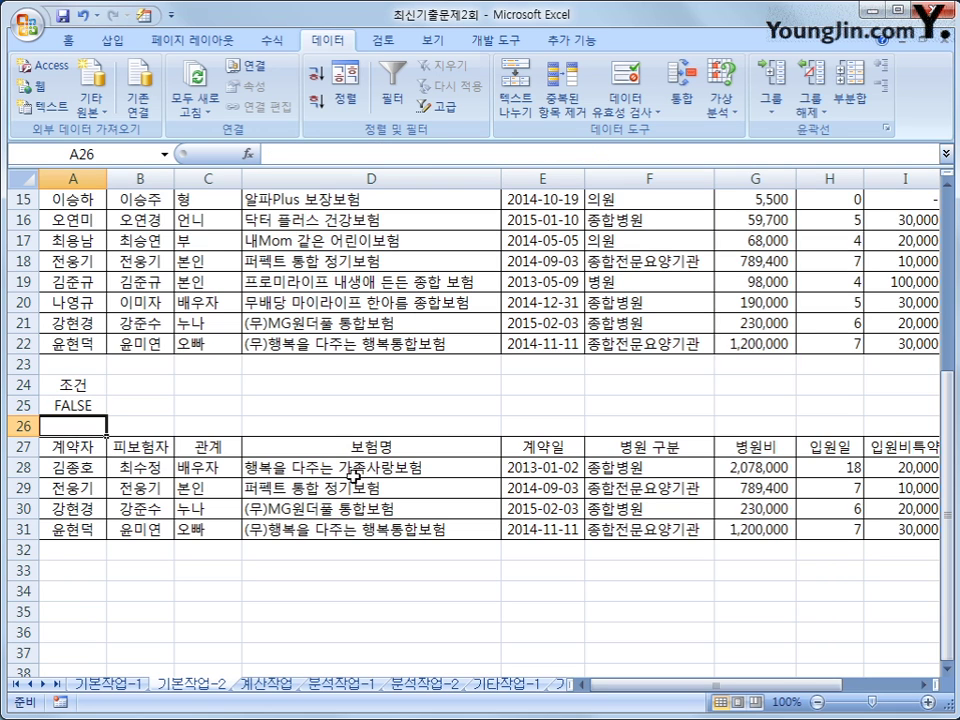
pyautogui.click(85, 446)
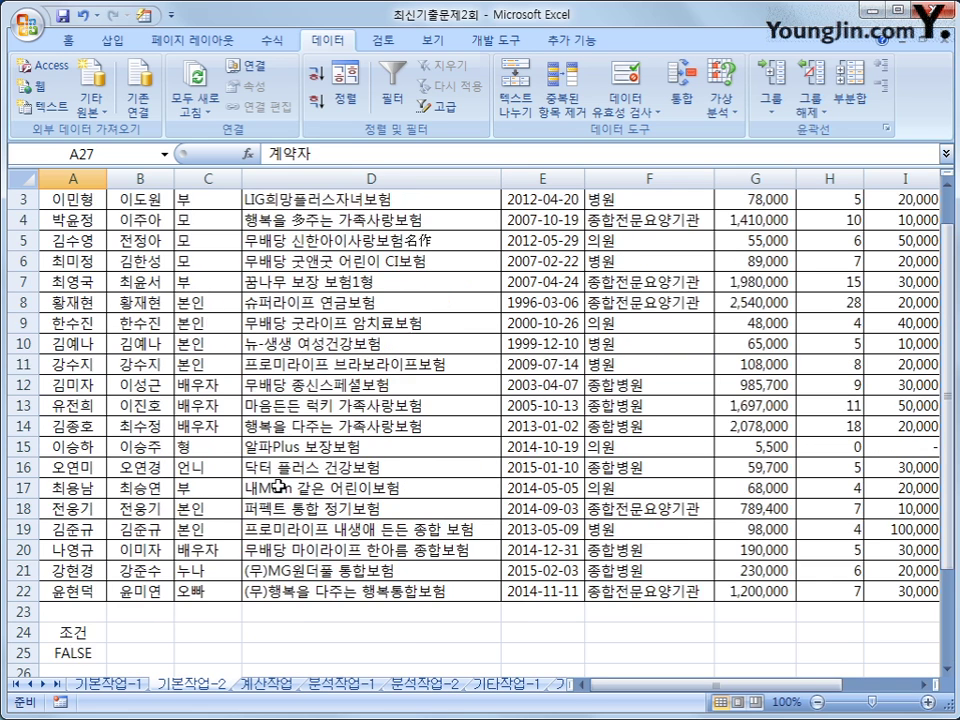
# Start a new conditional formatting rule for A3:I22 that uses a formula to determine which cells to format
pyautogui.scroll(5, 208, 364)
pyautogui.moveTo(72, 243); pyautogui.dragTo(749, 637)
pyautogui.hscroll(-2, 561, 684)
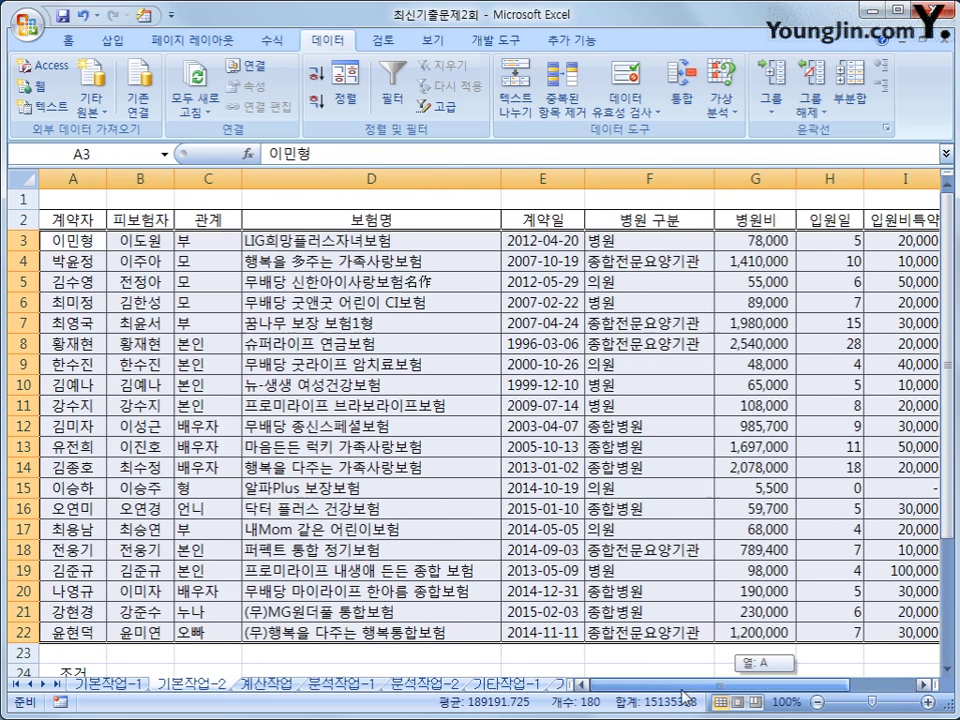
pyautogui.click(68, 40)
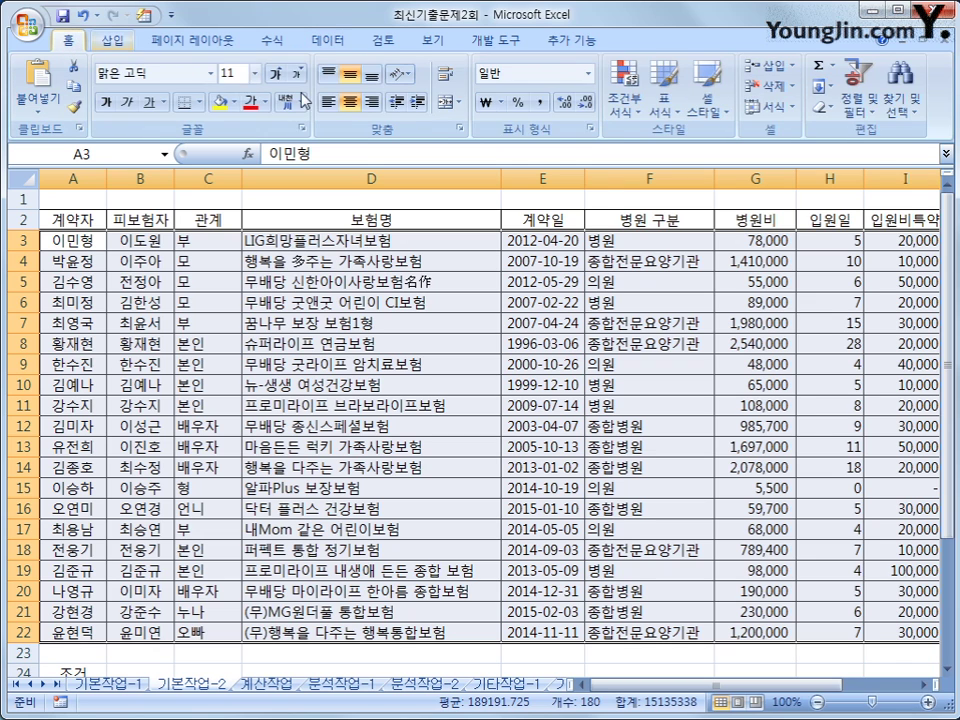
pyautogui.click(624, 98)
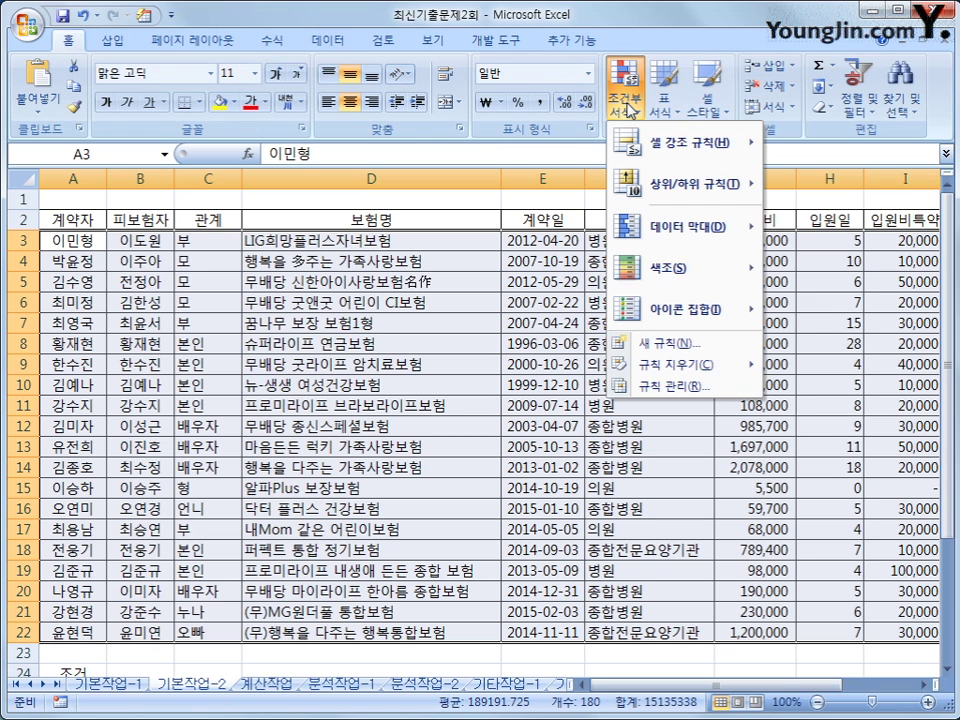
pyautogui.click(668, 350)
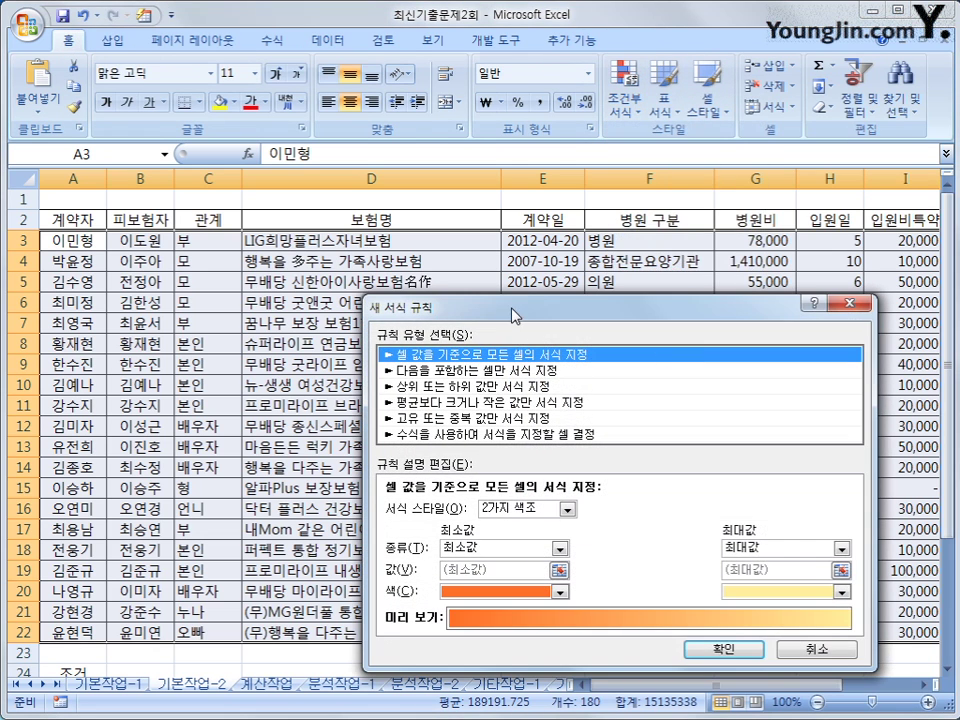
pyautogui.moveTo(518, 246); pyautogui.dragTo(393, 222)
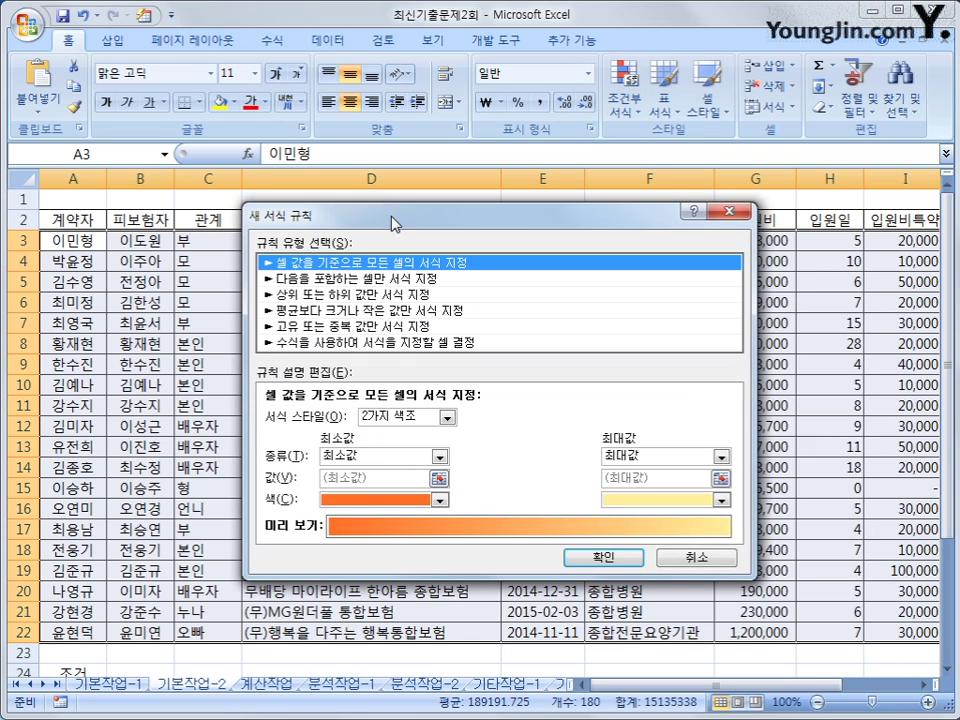
pyautogui.click(406, 342)
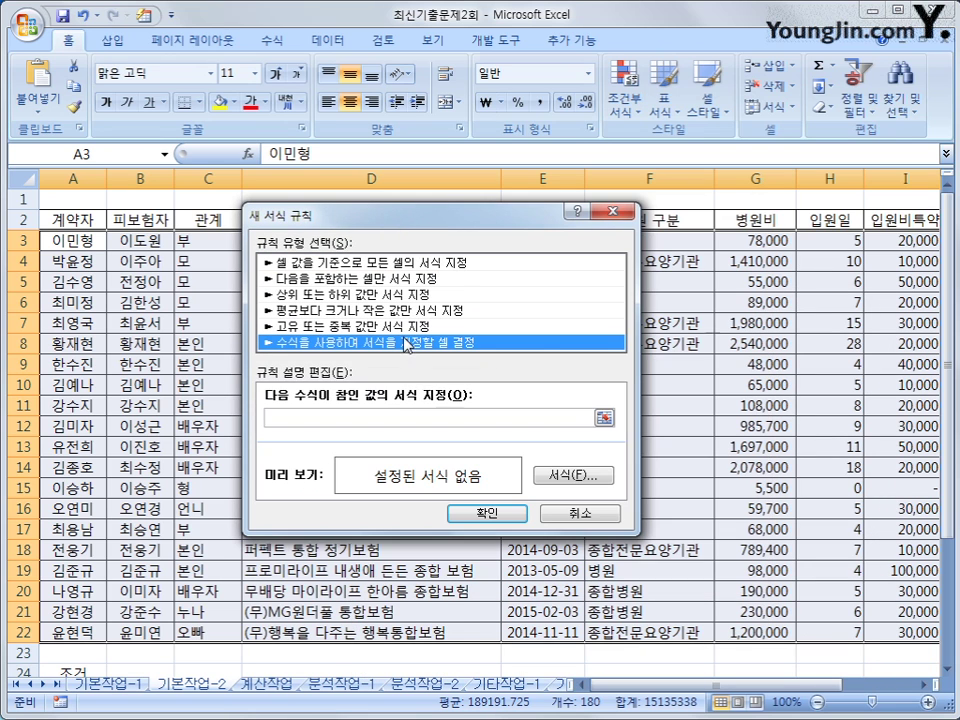
pyautogui.click(416, 421)
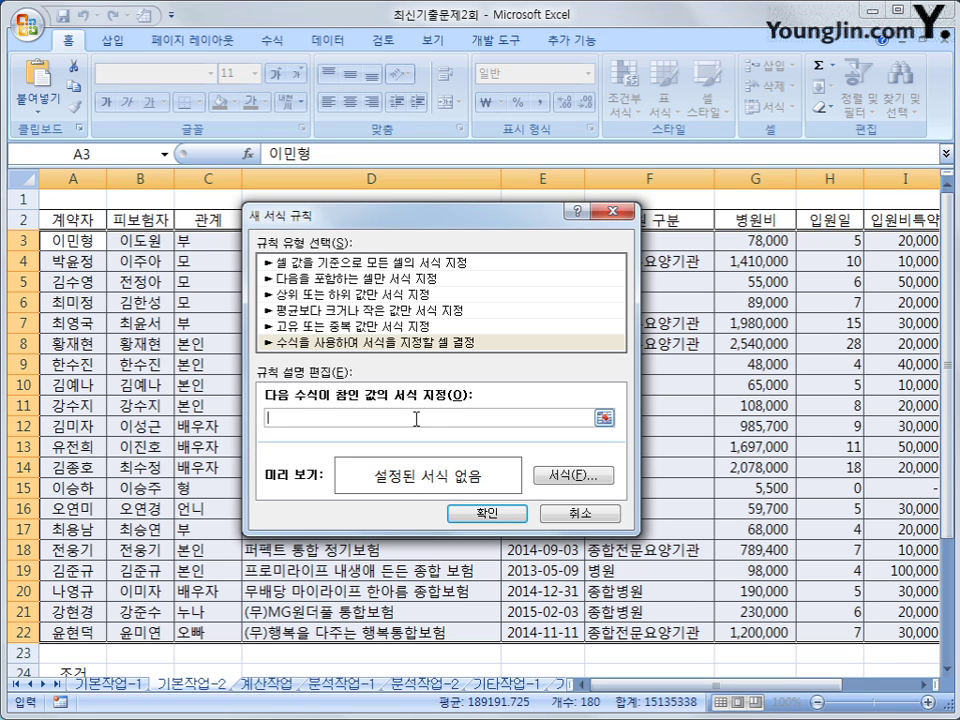
# Begin the rule formula with =and($C3<>"본인", as the first condition on the 관계 column
pyautogui.write('=and(')
pyautogui.moveTo(300, 213); pyautogui.dragTo(390, 221)
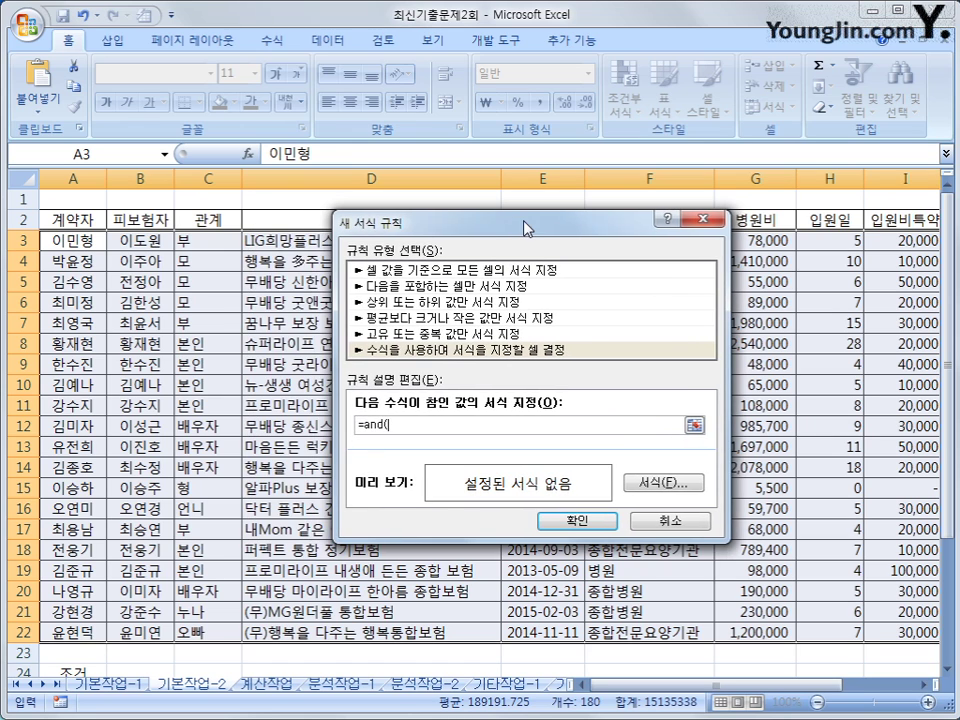
pyautogui.click(214, 240)
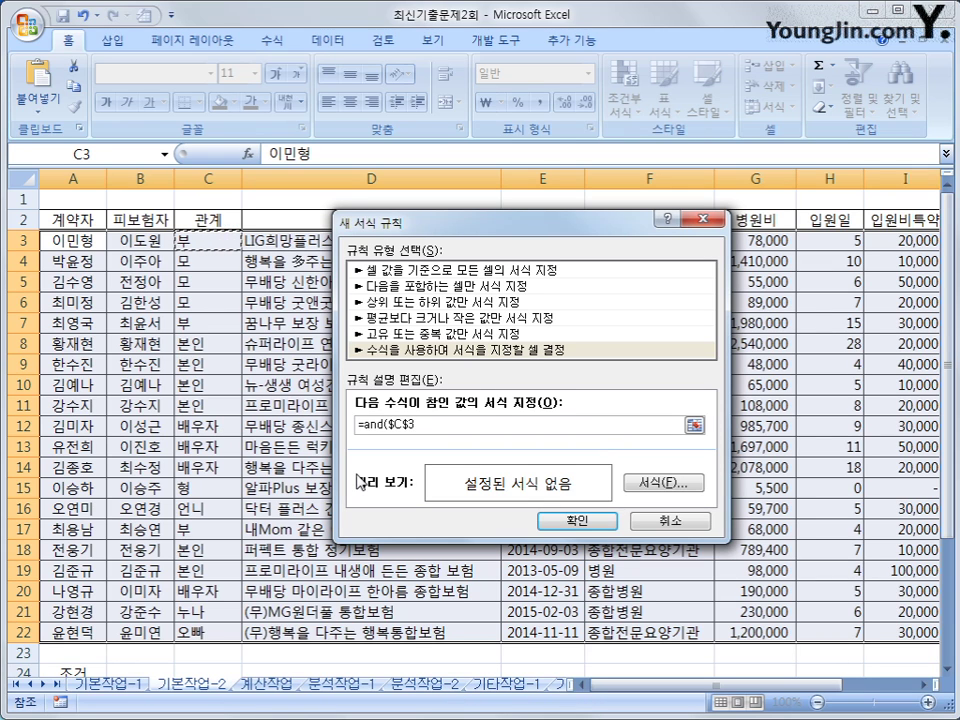
pyautogui.press('F4')
pyautogui.press('F4')
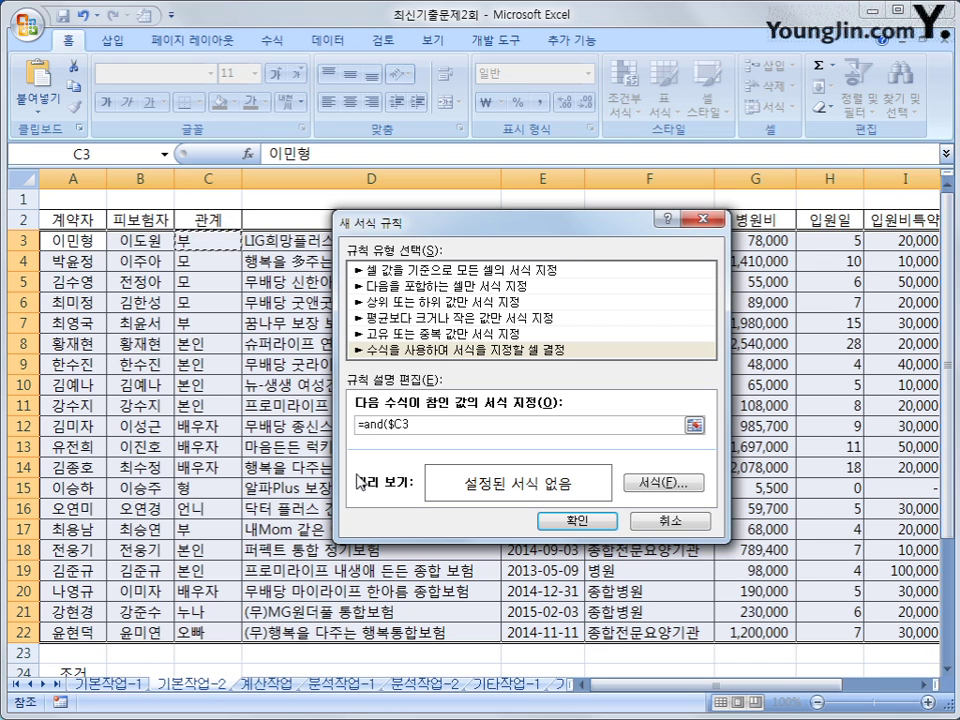
pyautogui.write('<>')
pyautogui.write('"본인')
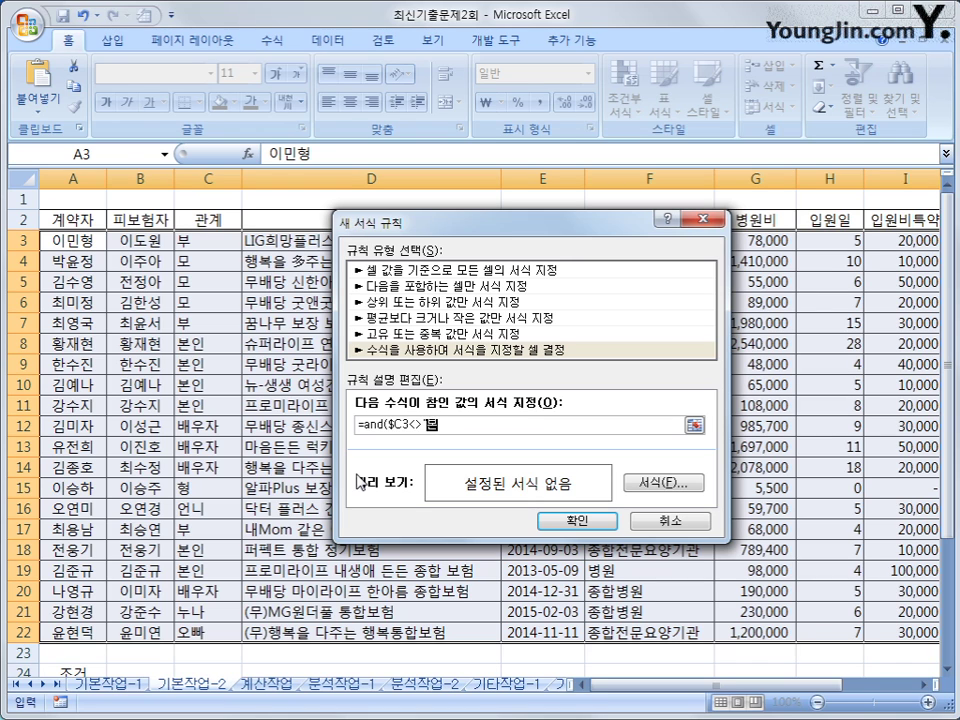
pyautogui.write('",')
# Complete the rule formula with the second condition $G3>average($G$3:$G$22)) on 병원비
pyautogui.moveTo(450, 222); pyautogui.dragTo(457, 313)
pyautogui.click(755, 240)
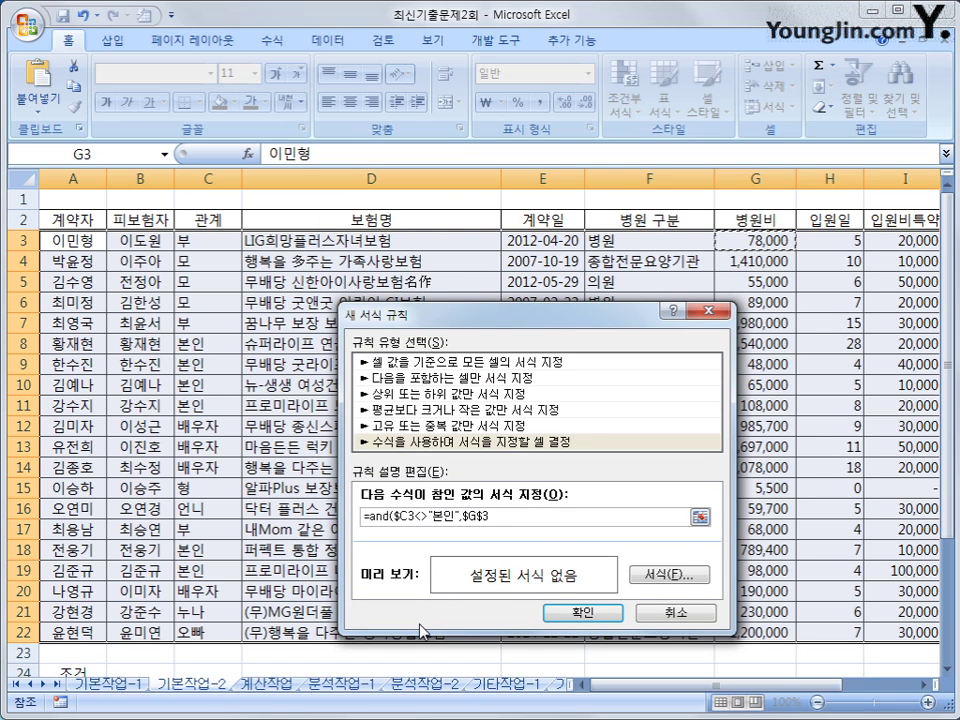
pyautogui.press('F4')
pyautogui.press('F4')
pyautogui.write('>')
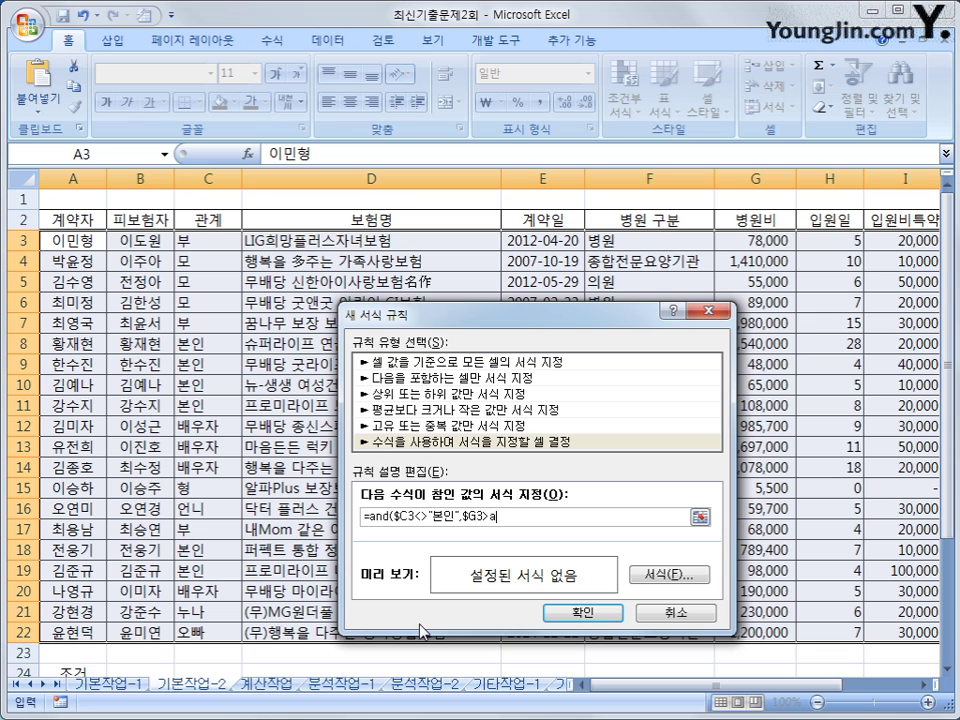
pyautogui.write('average(')
pyautogui.moveTo(748, 247); pyautogui.dragTo(749, 632)
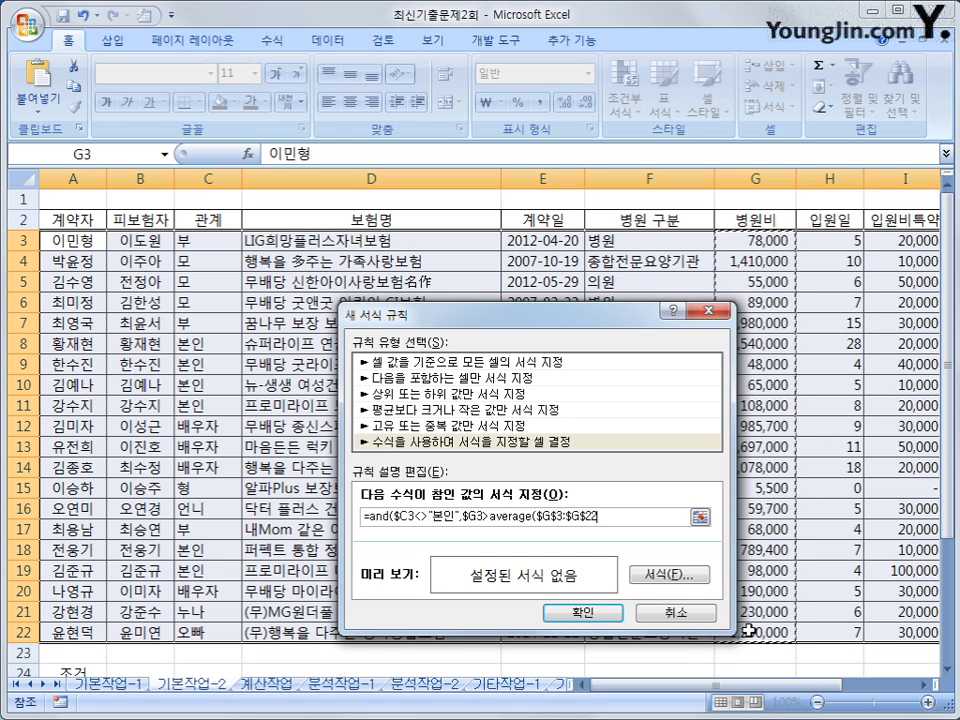
pyautogui.write('))')
# Set the rule's font format to bold italic (굵은 기울임꼴) in standard blue
pyautogui.click(668, 575)
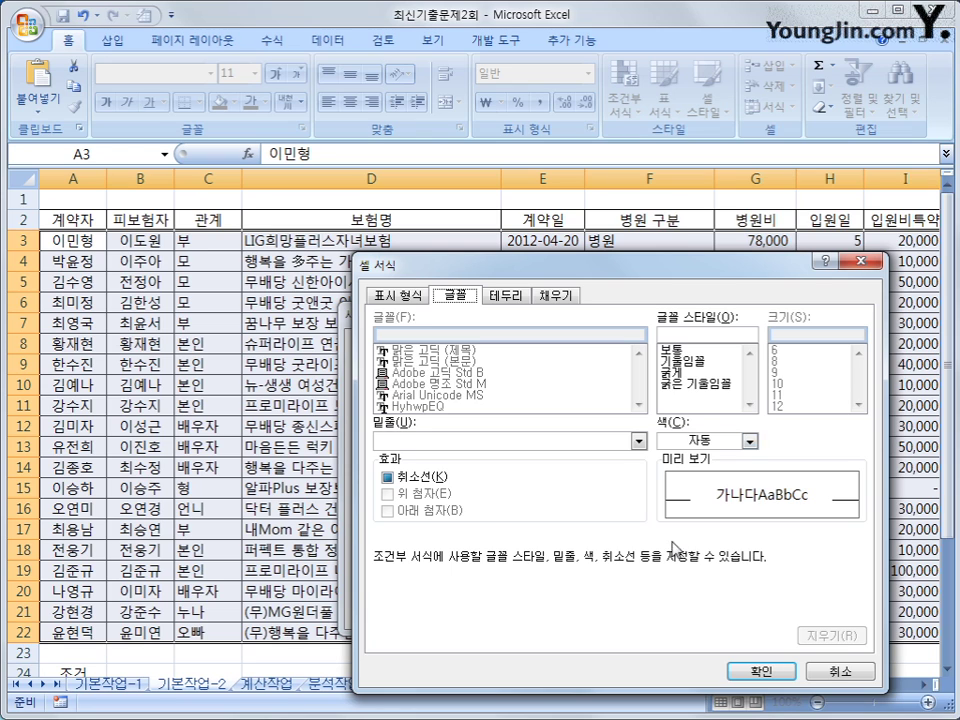
pyautogui.click(735, 386)
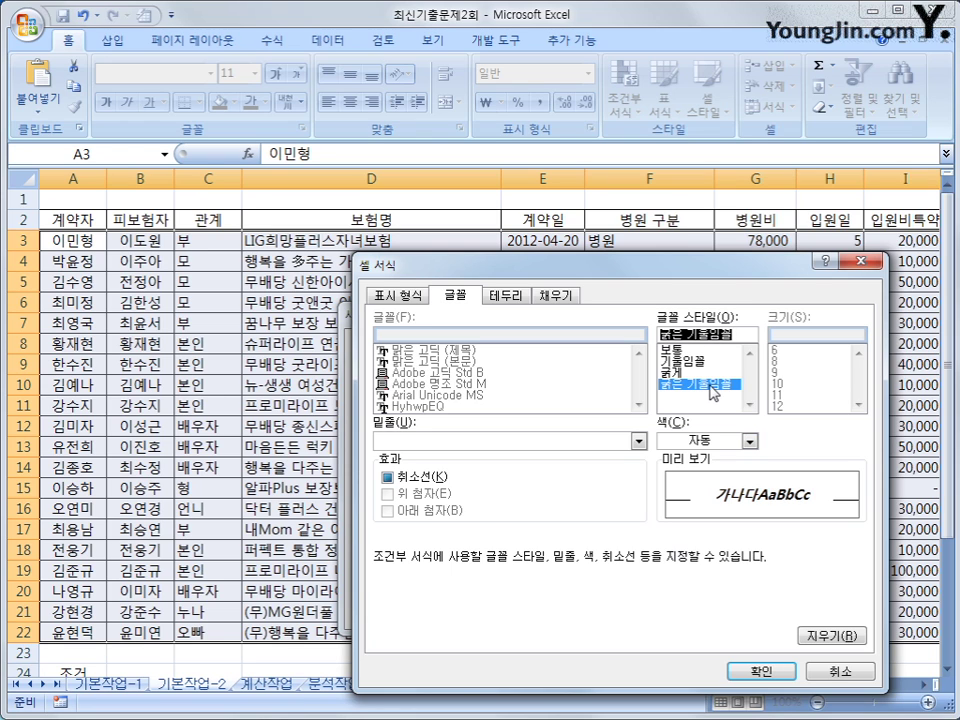
pyautogui.click(749, 441)
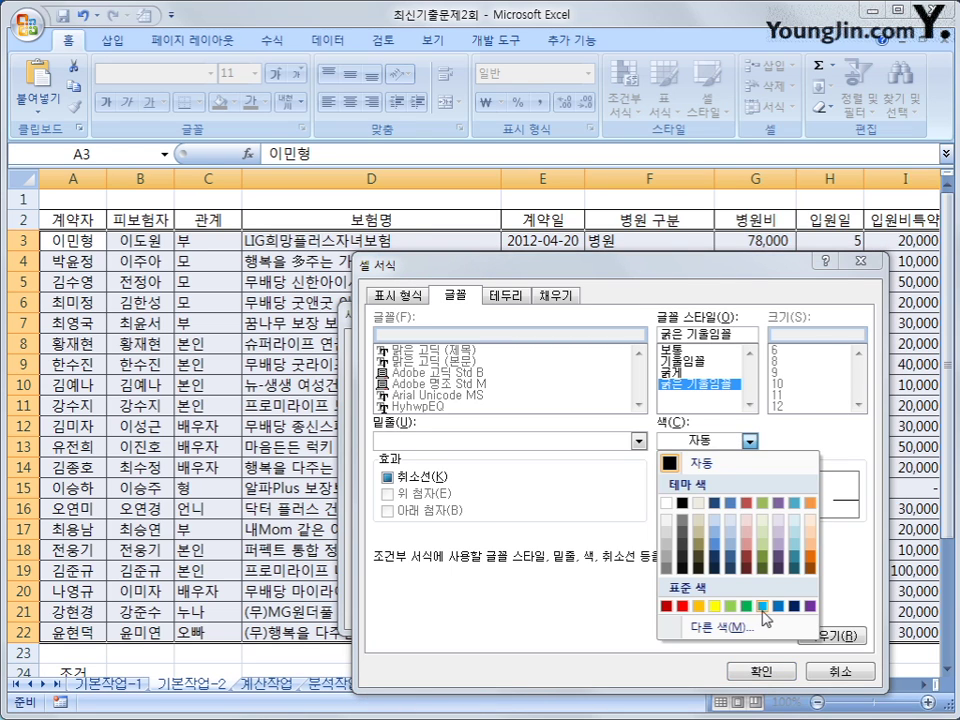
pyautogui.click(778, 606)
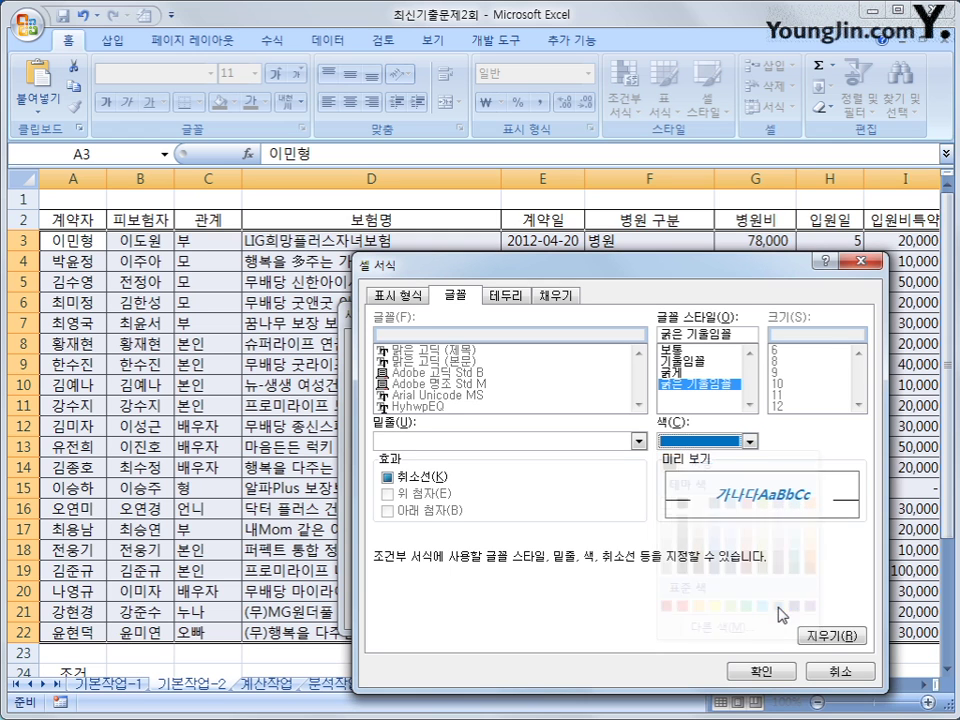
pyautogui.click(761, 671)
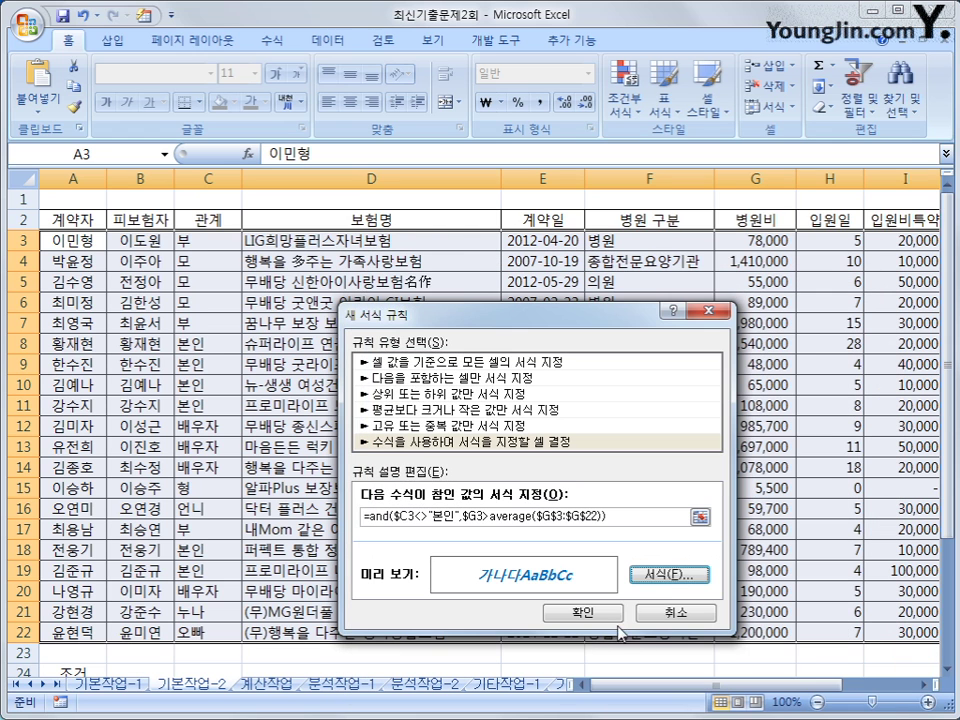
# Apply the new conditional formatting rule and auto-fit the widths of the 계약일 and 병원비 columns
pyautogui.click(612, 614)
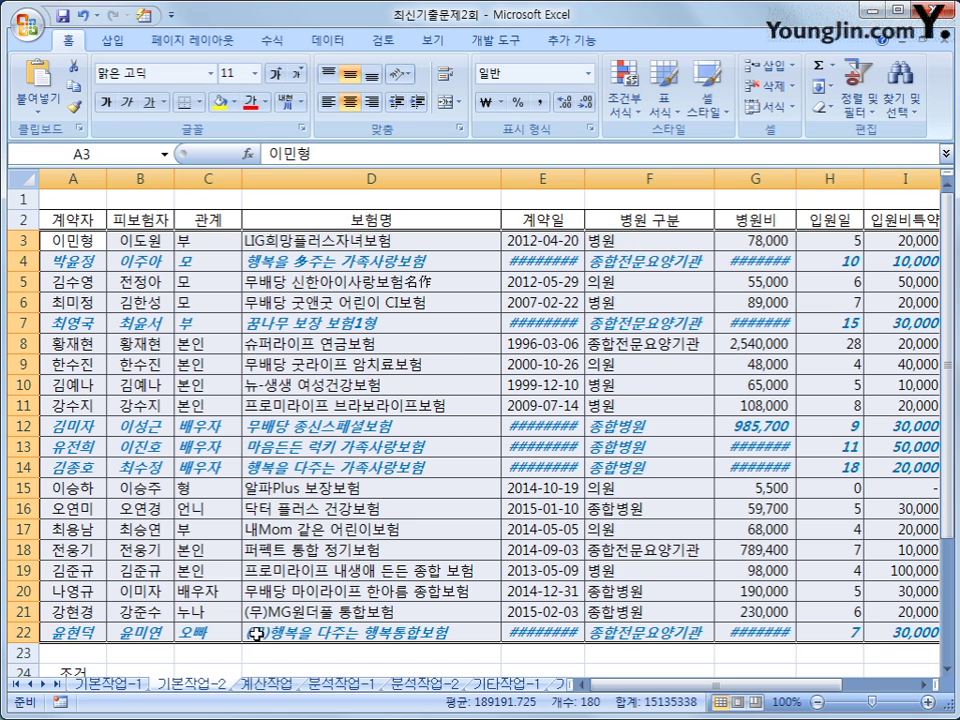
pyautogui.click(552, 632)
pyautogui.doubleClick(585, 184)
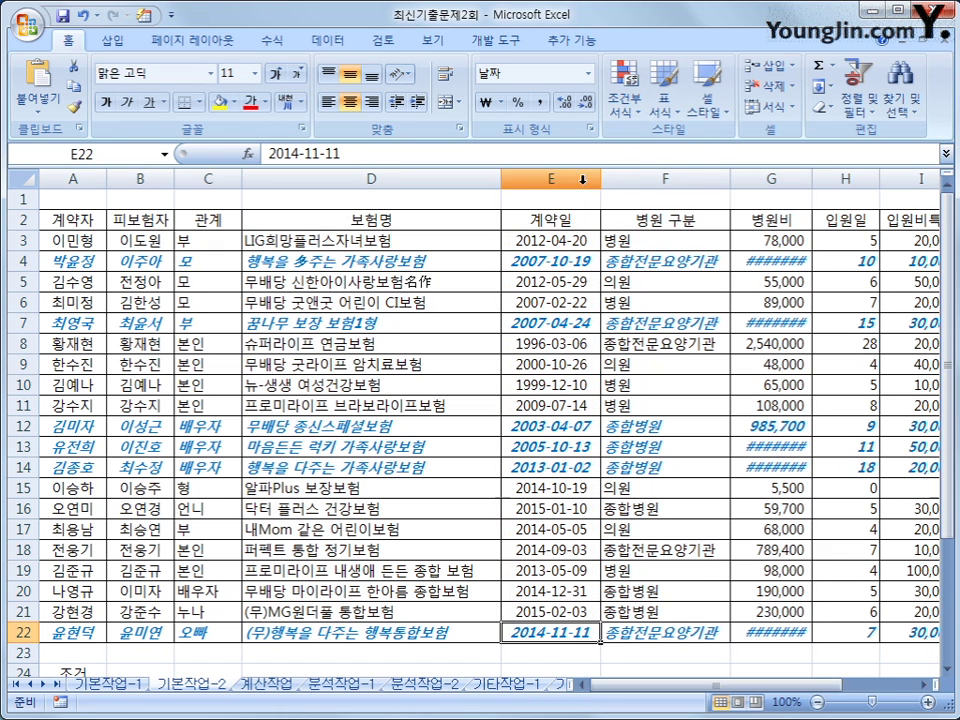
pyautogui.doubleClick(808, 178)
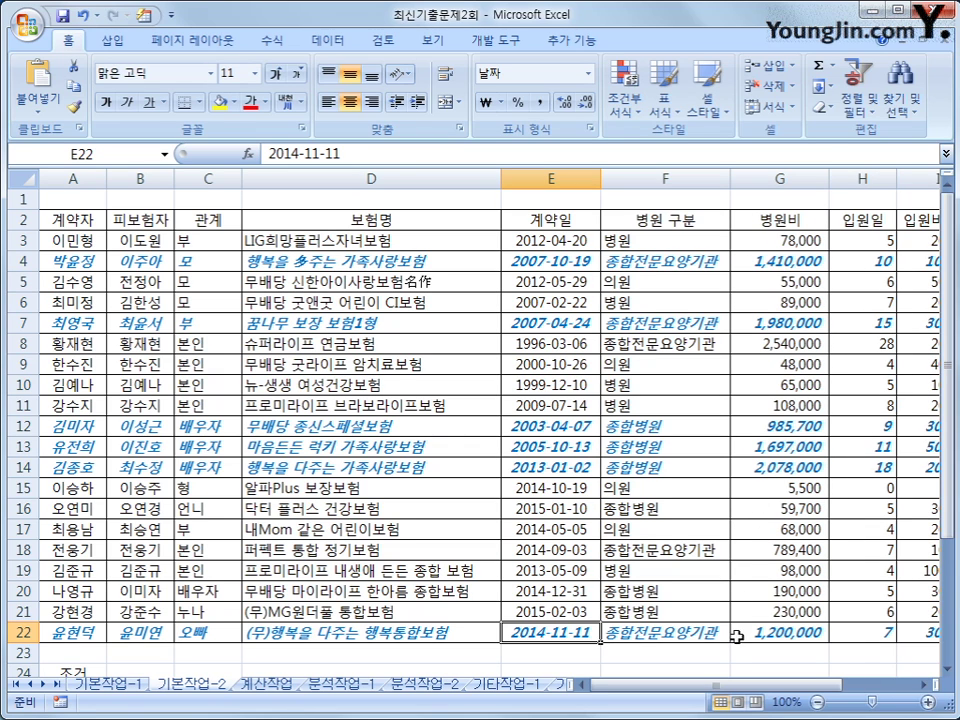
pyautogui.moveTo(745, 686)
pyautogui.mouseDown()
pyautogui.moveTo(805, 703)
pyautogui.moveTo(745, 700)
pyautogui.mouseUp()
pyautogui.scroll(-1, 319, 537)
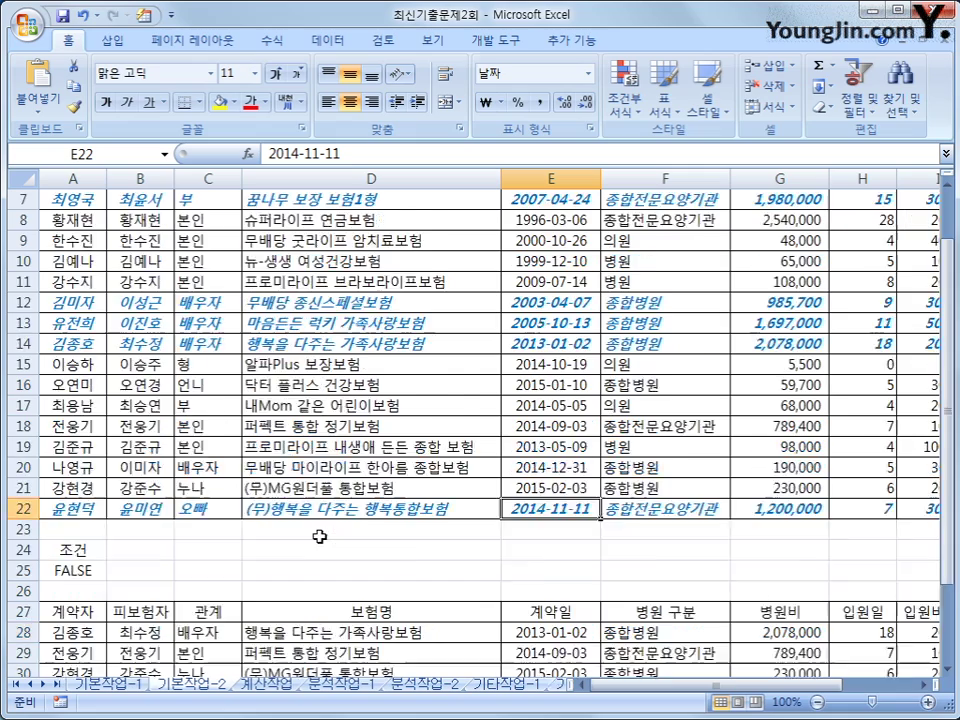
pyautogui.scroll(-1, 319, 537)
pyautogui.scroll(3, 319, 537)
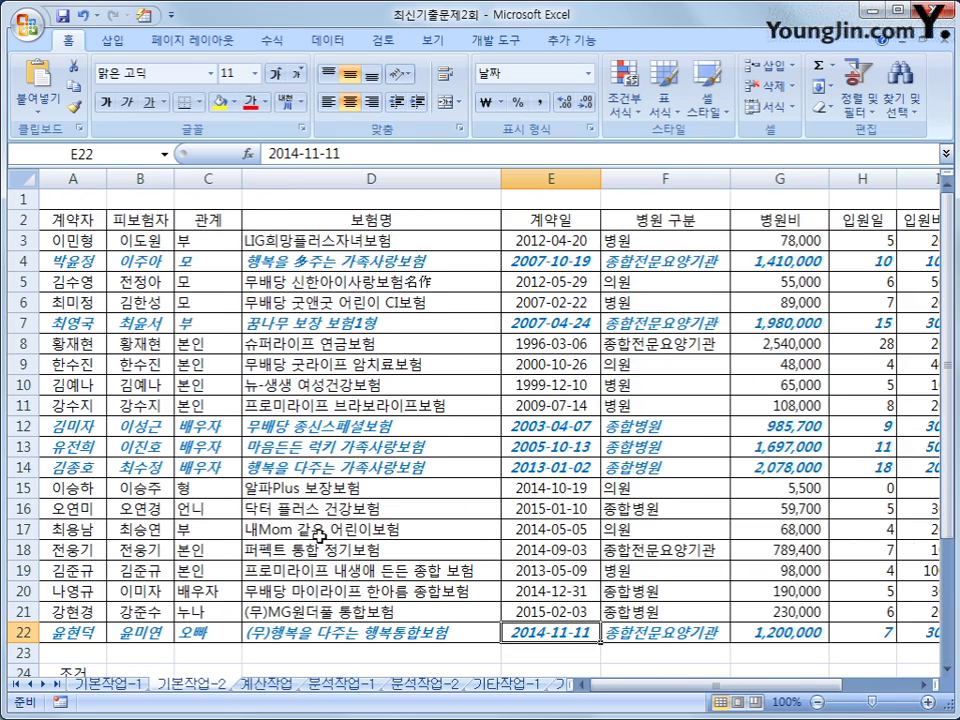
# On the 계산작업 sheet, start a SUBSTITUTE function in cell B3, the first 계약자 cell of 표1
pyautogui.hotkey('ctrl', 'pagedown')
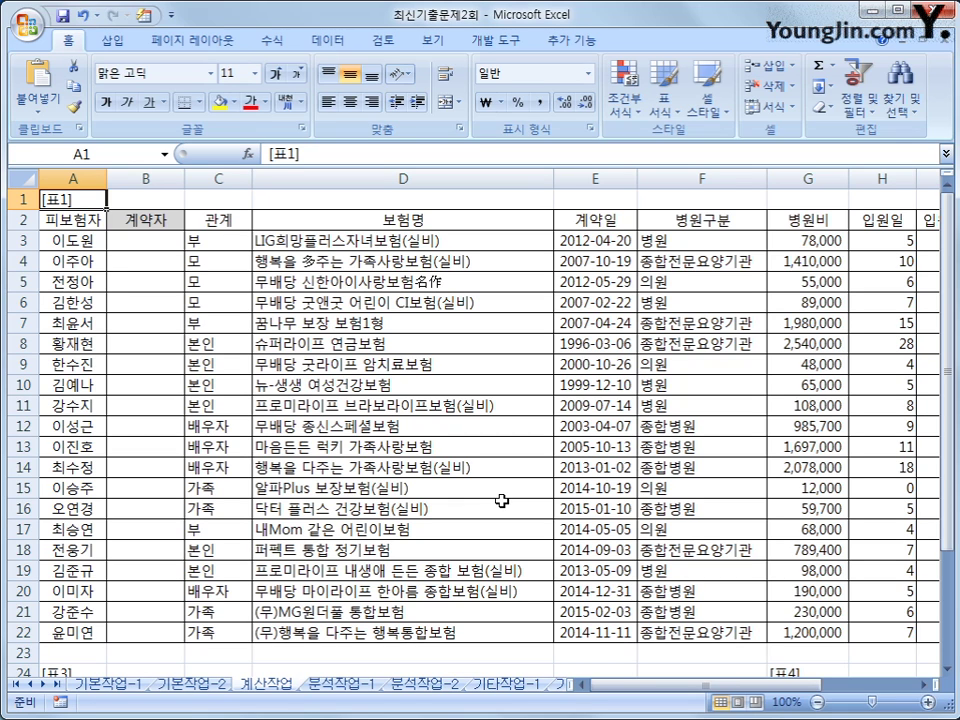
pyautogui.click(132, 238)
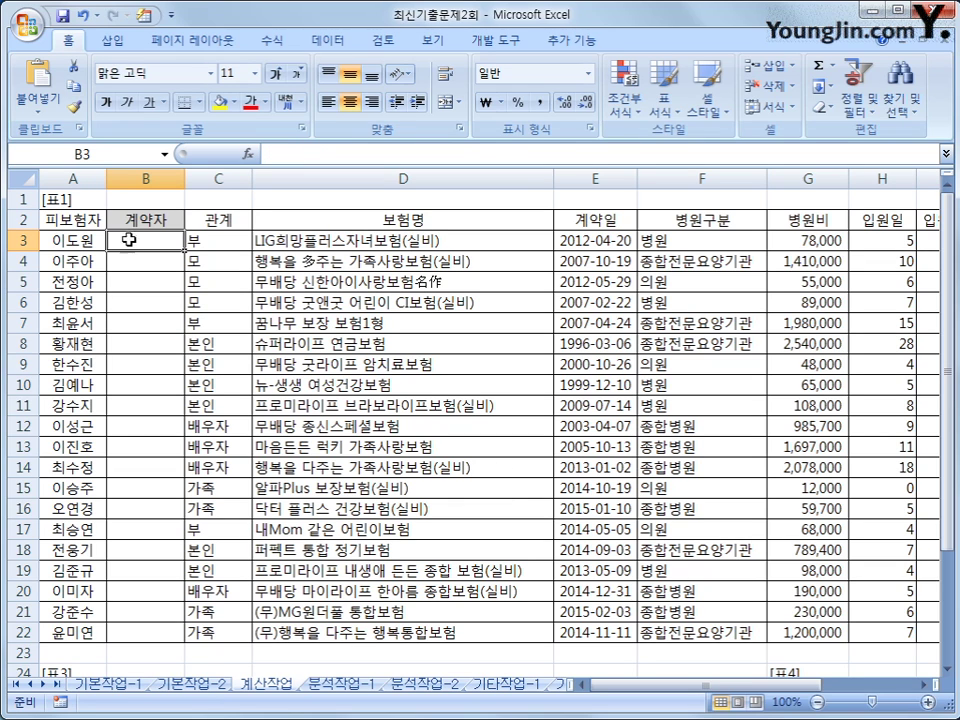
pyautogui.click(73, 242)
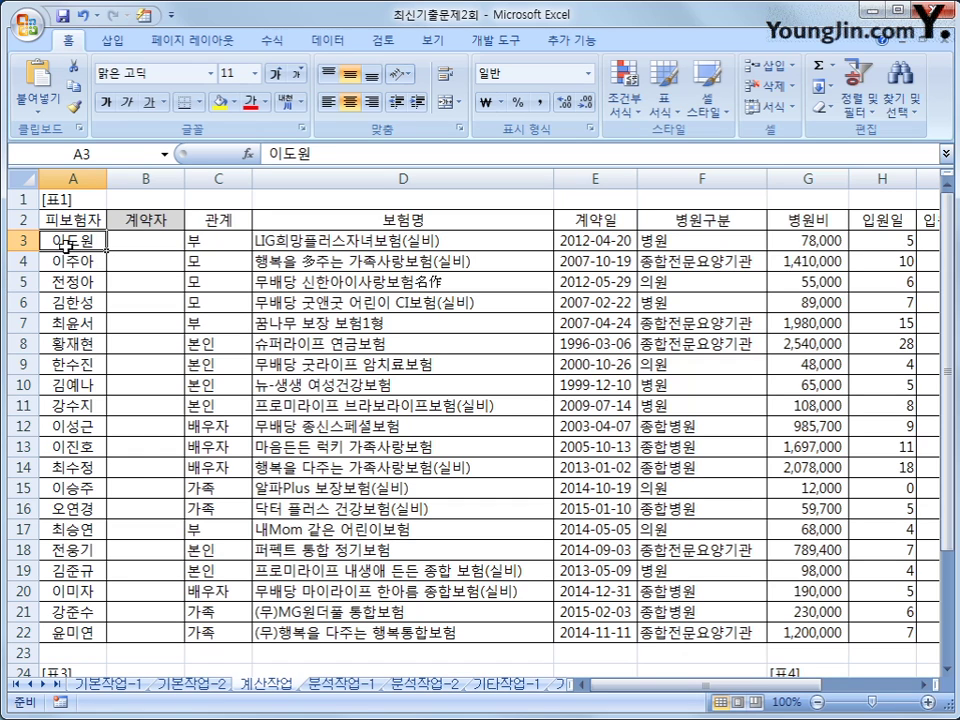
pyautogui.click(136, 241)
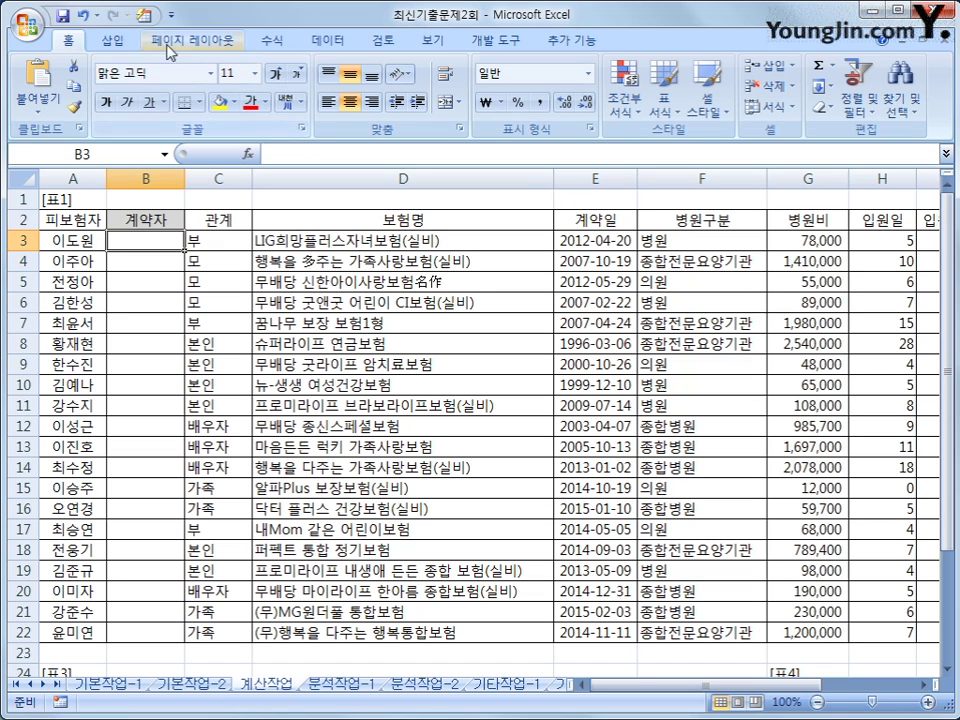
pyautogui.click(281, 46)
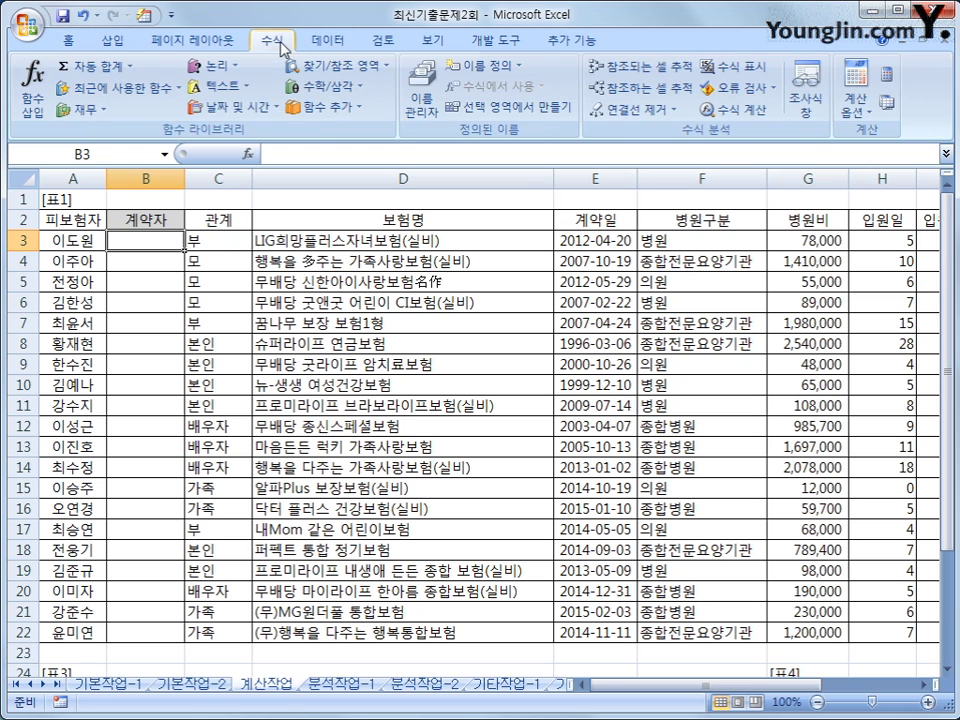
pyautogui.click(218, 87)
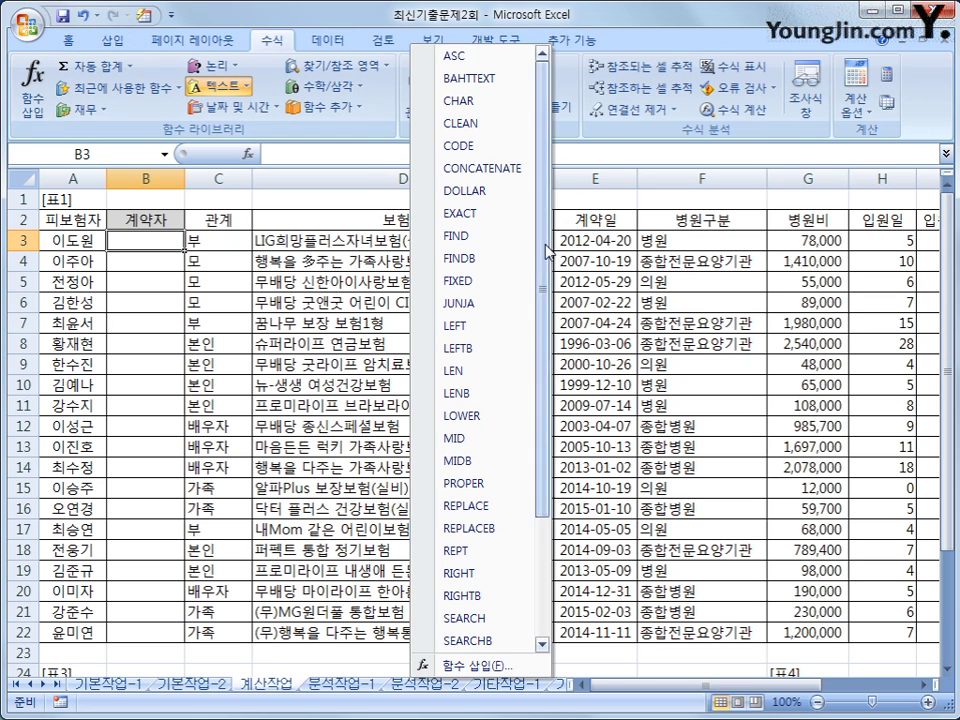
pyautogui.moveTo(548, 252); pyautogui.dragTo(548, 325)
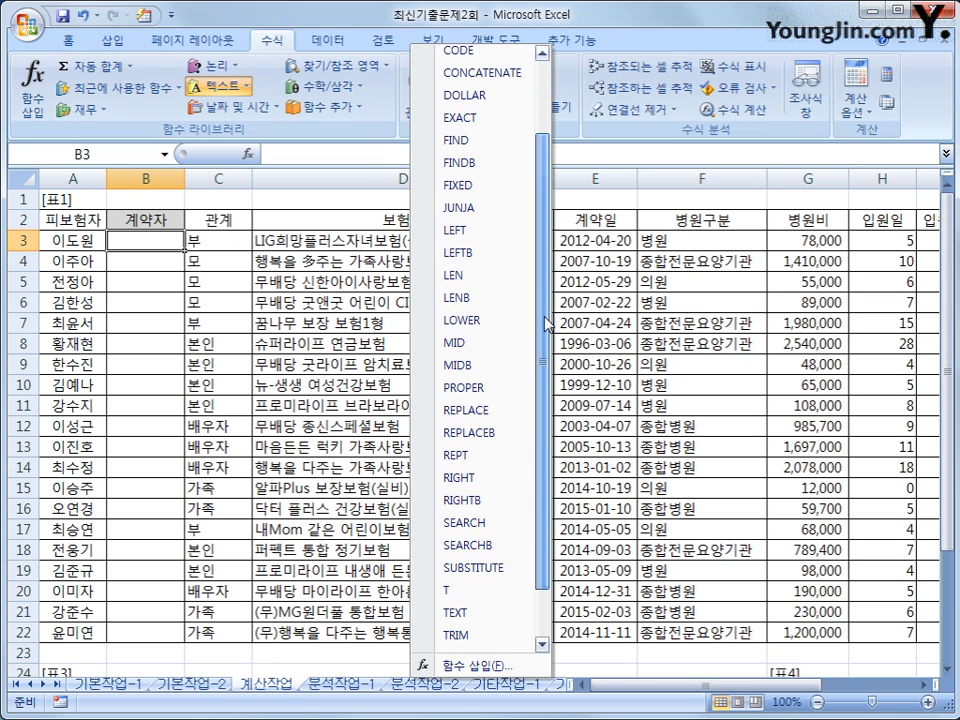
pyautogui.click(497, 572)
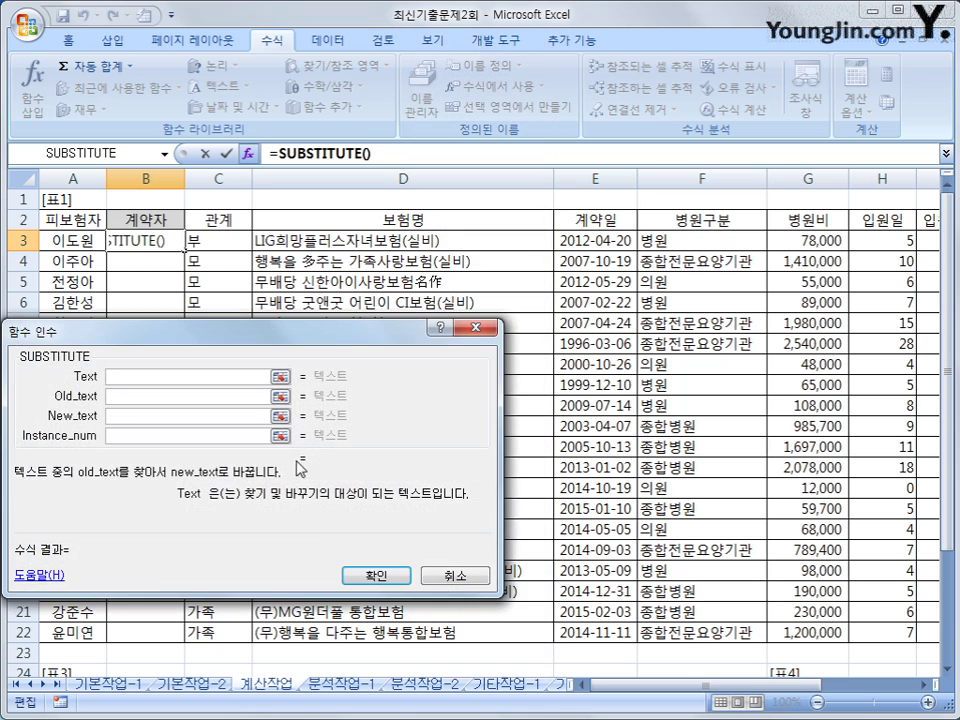
pyautogui.moveTo(283, 343); pyautogui.dragTo(377, 330)
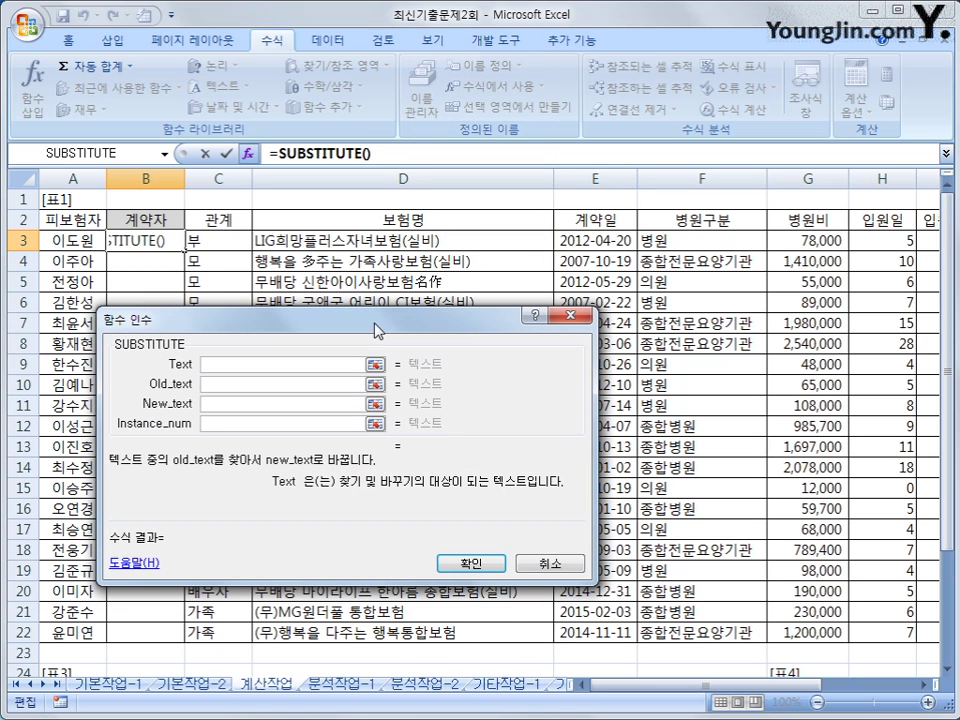
# Set the SUBSTITUTE Text argument to A3 and the Old_text argument to mid(A3,2,1)
pyautogui.click(89, 241)
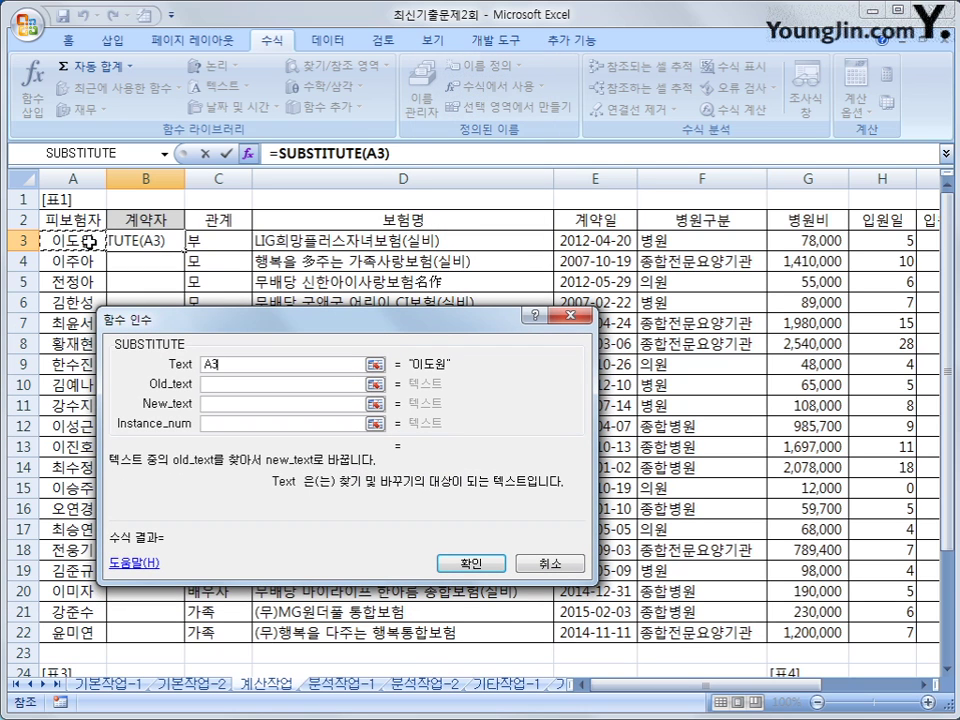
pyautogui.click(222, 386)
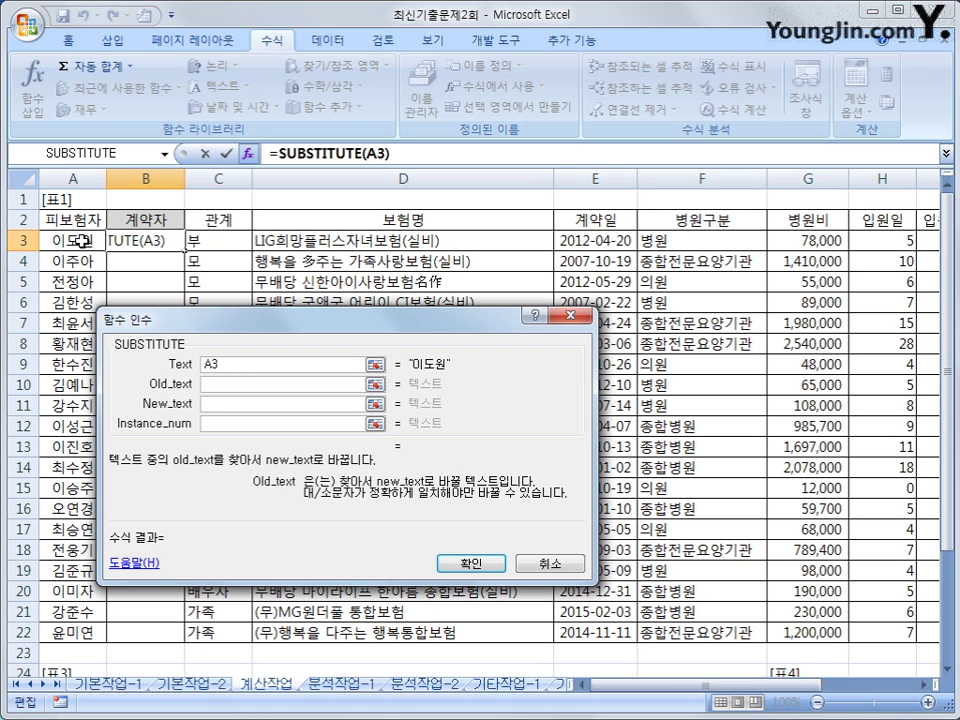
pyautogui.click(216, 404)
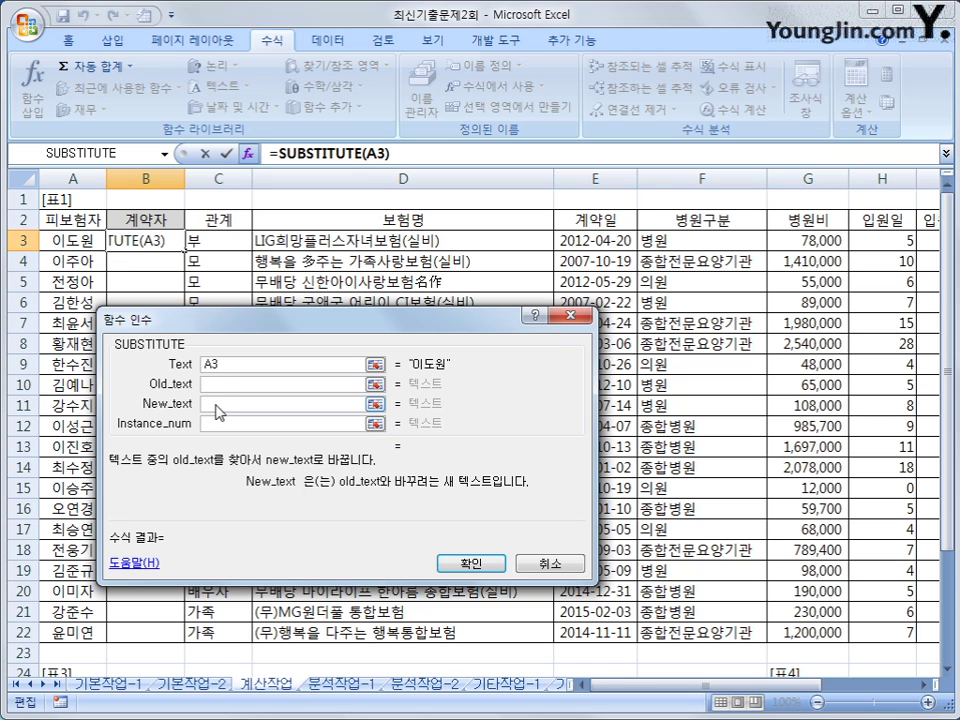
pyautogui.click(214, 384)
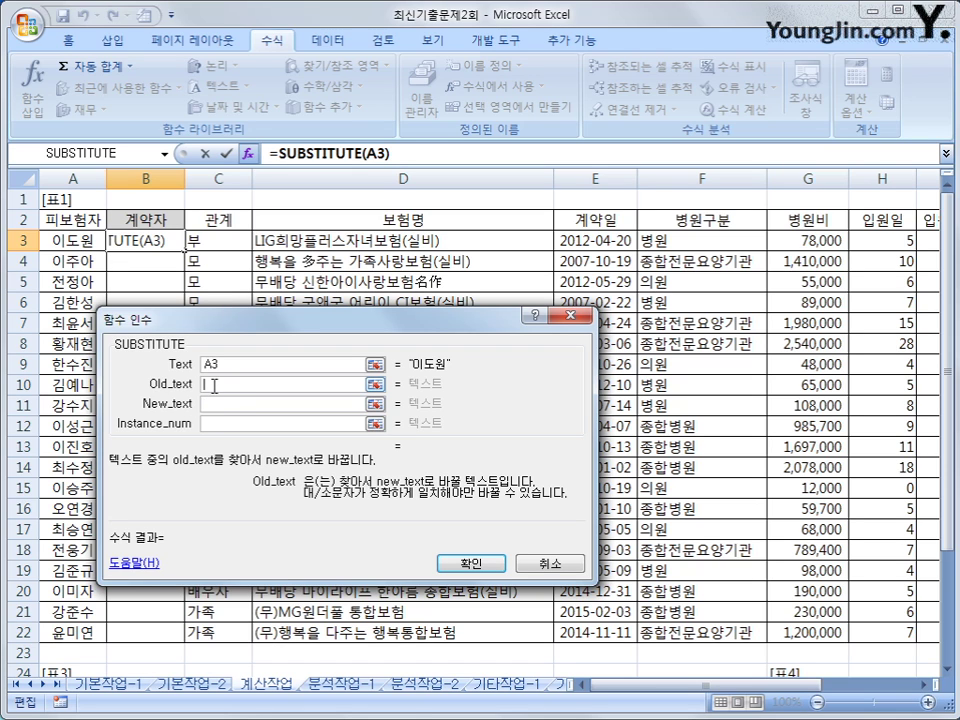
pyautogui.write('mid(')
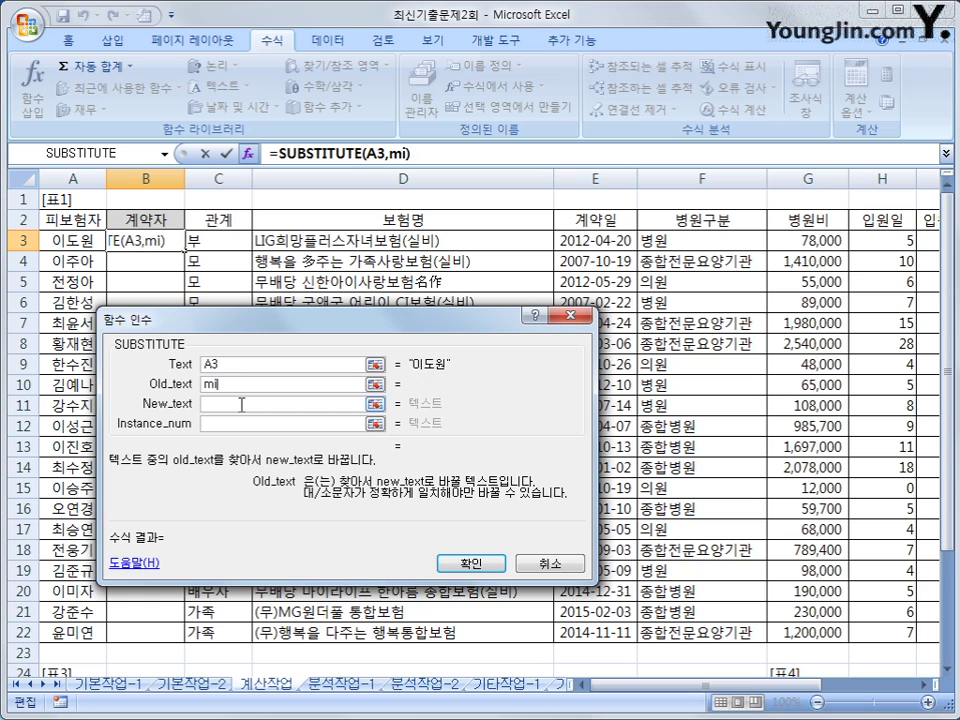
pyautogui.click(88, 242)
pyautogui.write(',2,1')
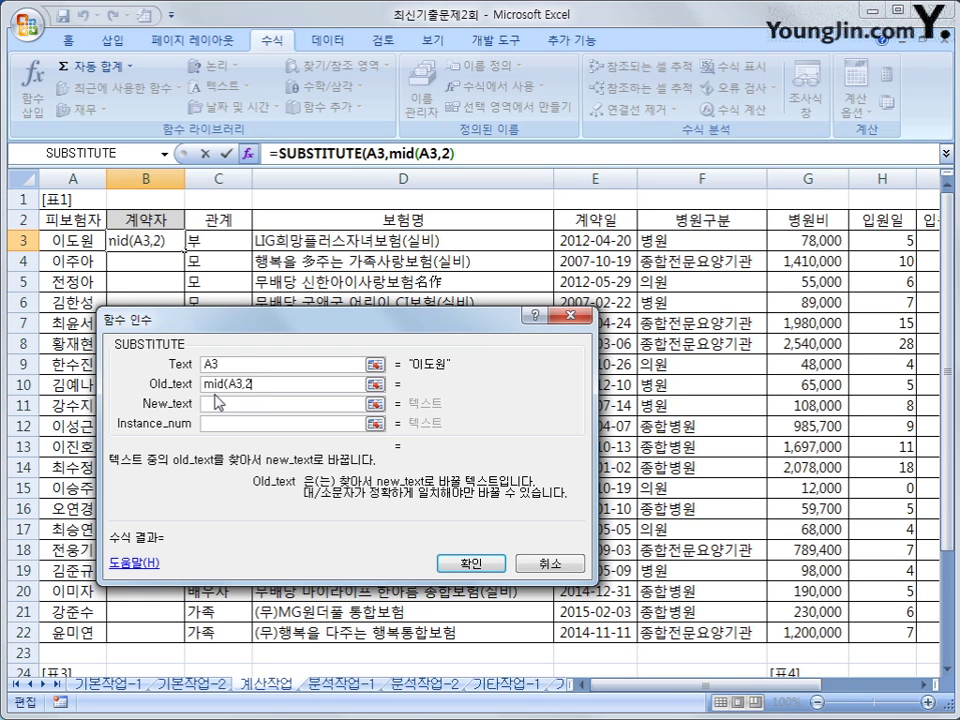
pyautogui.write(')')
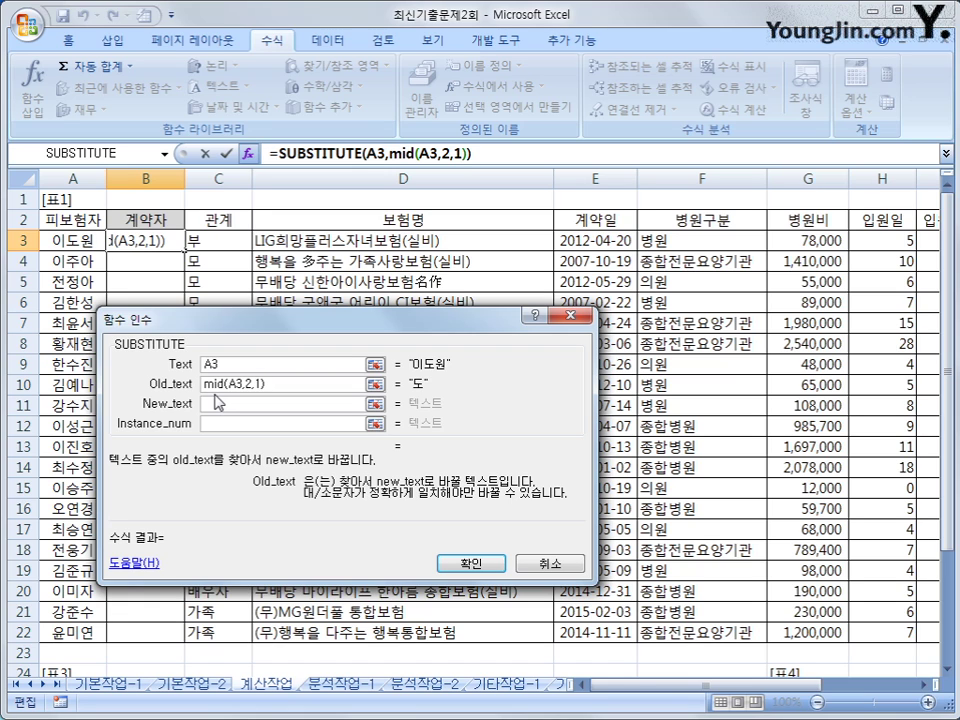
# Set the New_text argument to *, accept the function and fill the formula down to B22
pyautogui.click(228, 403)
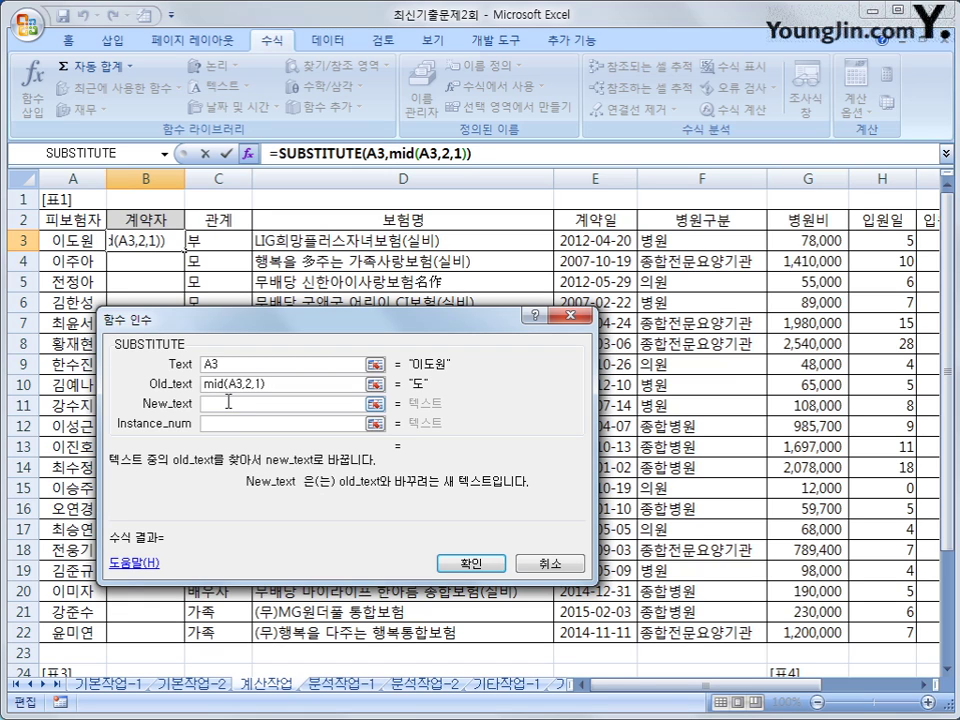
pyautogui.write('*')
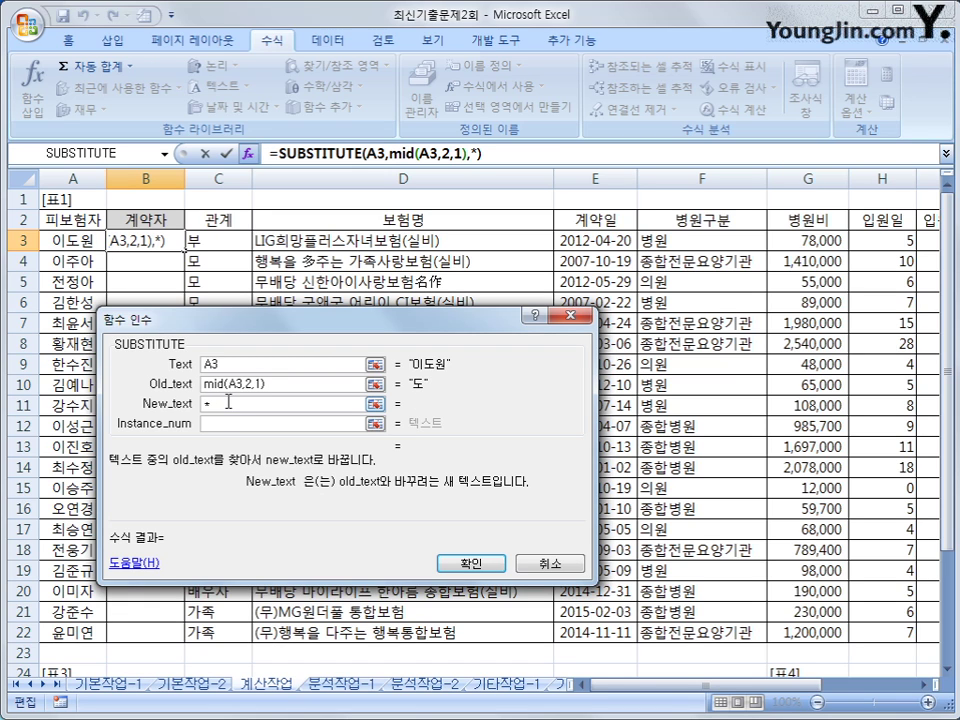
pyautogui.click(453, 565)
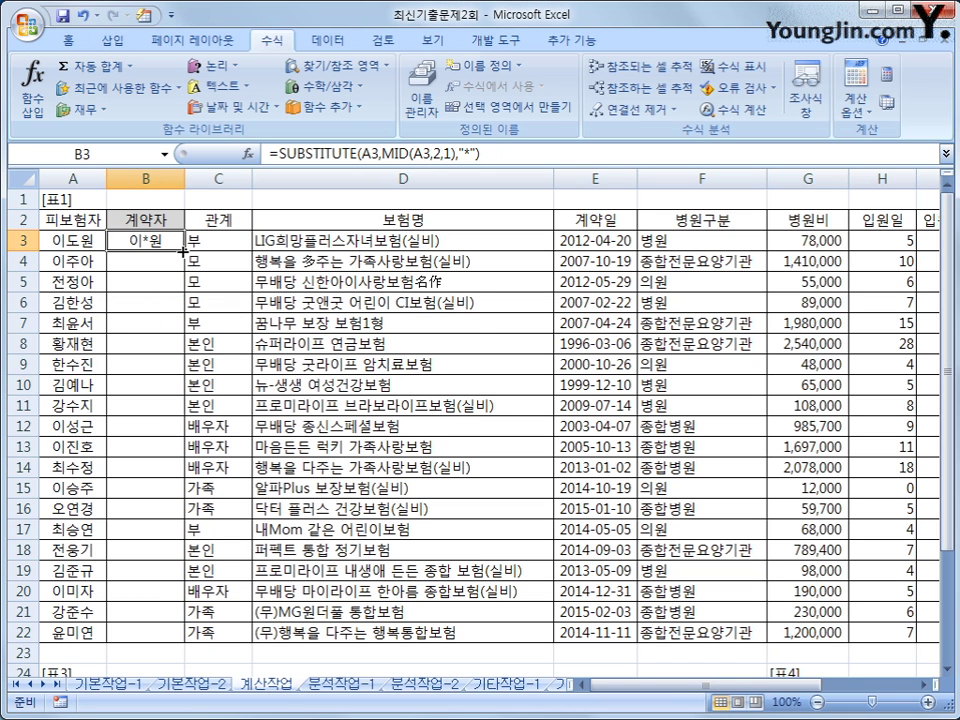
pyautogui.doubleClick(184, 249)
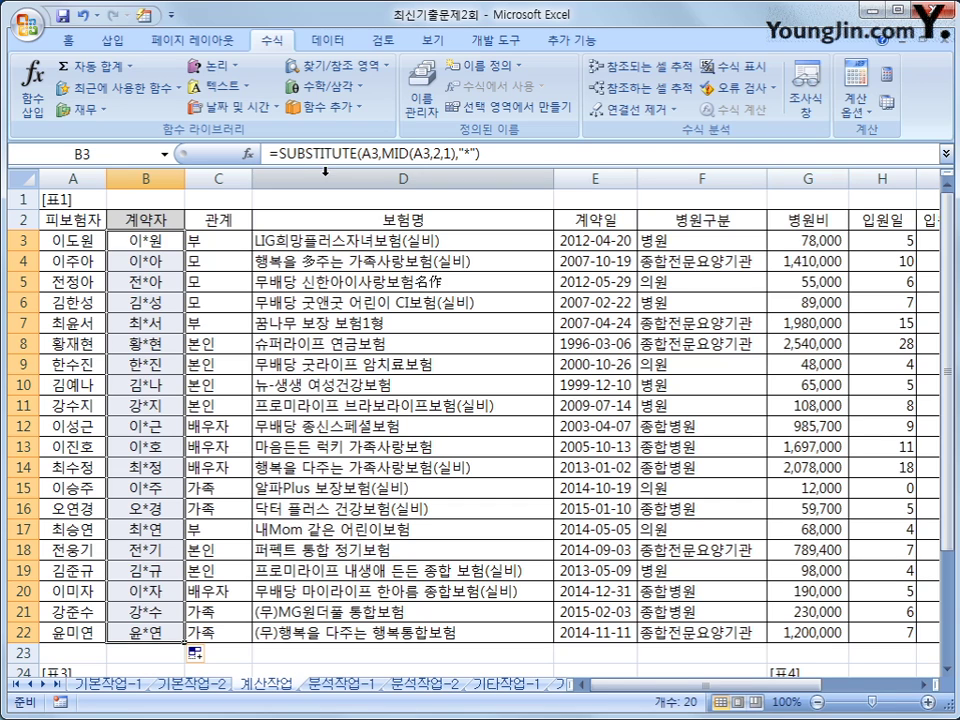
# Edit B3's formula to begin with concatenate( in front of the SUBSTITUTE function
pyautogui.click(150, 246)
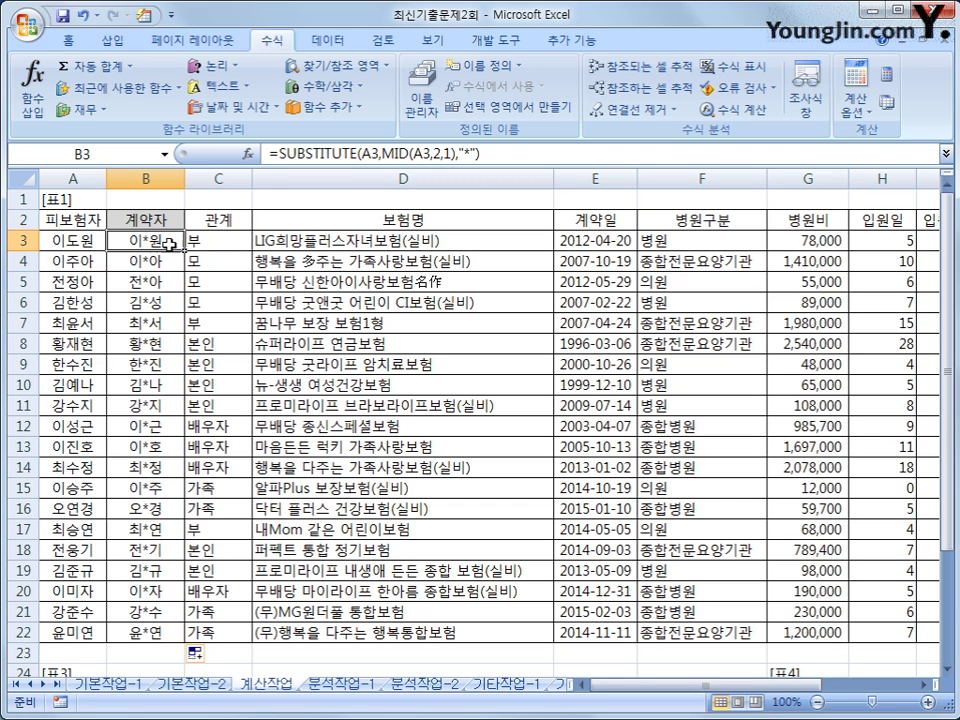
pyautogui.click(273, 153)
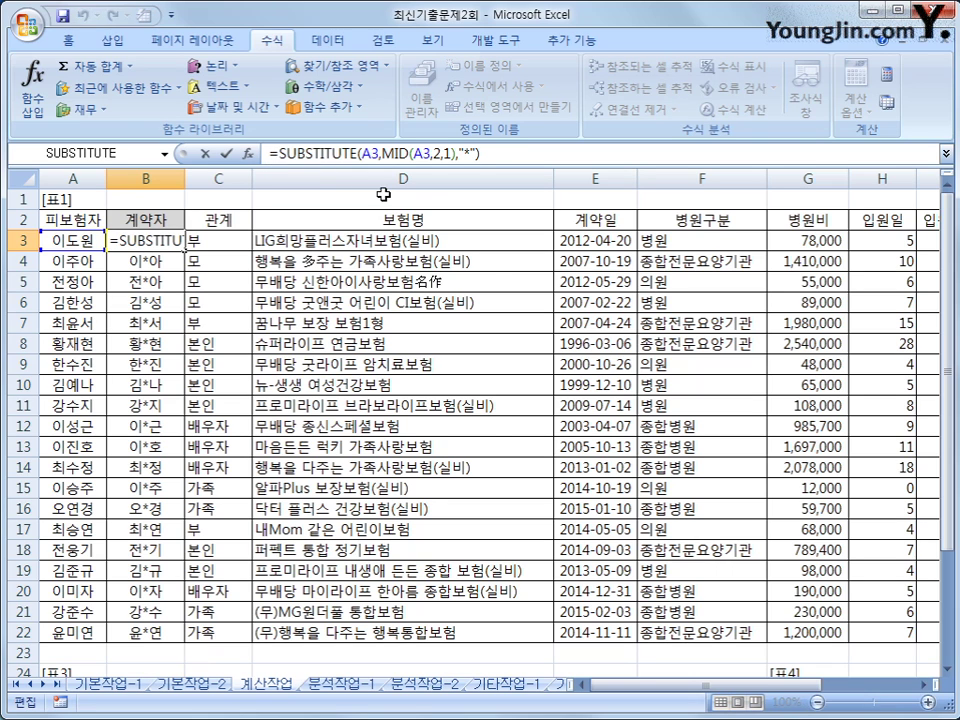
pyautogui.write('con')
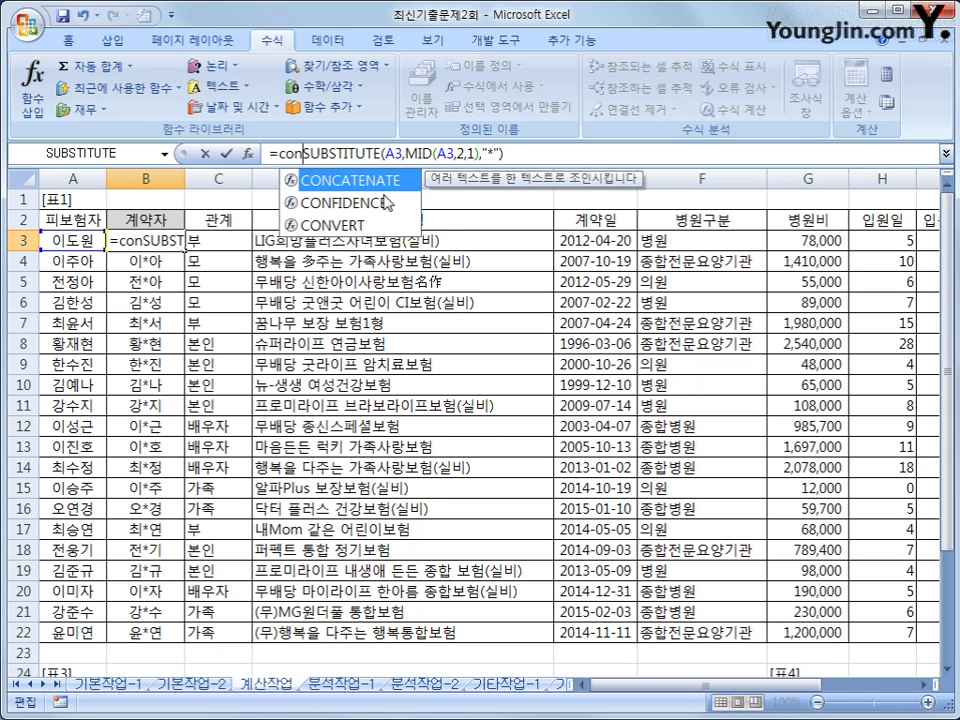
pyautogui.write('cate')
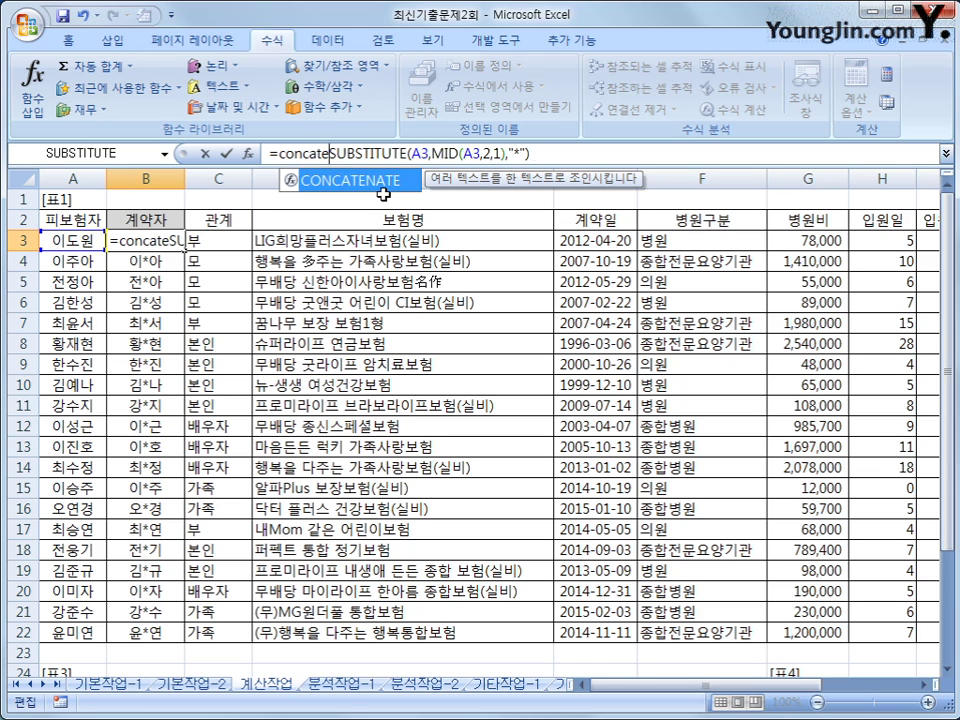
pyautogui.write('nate')
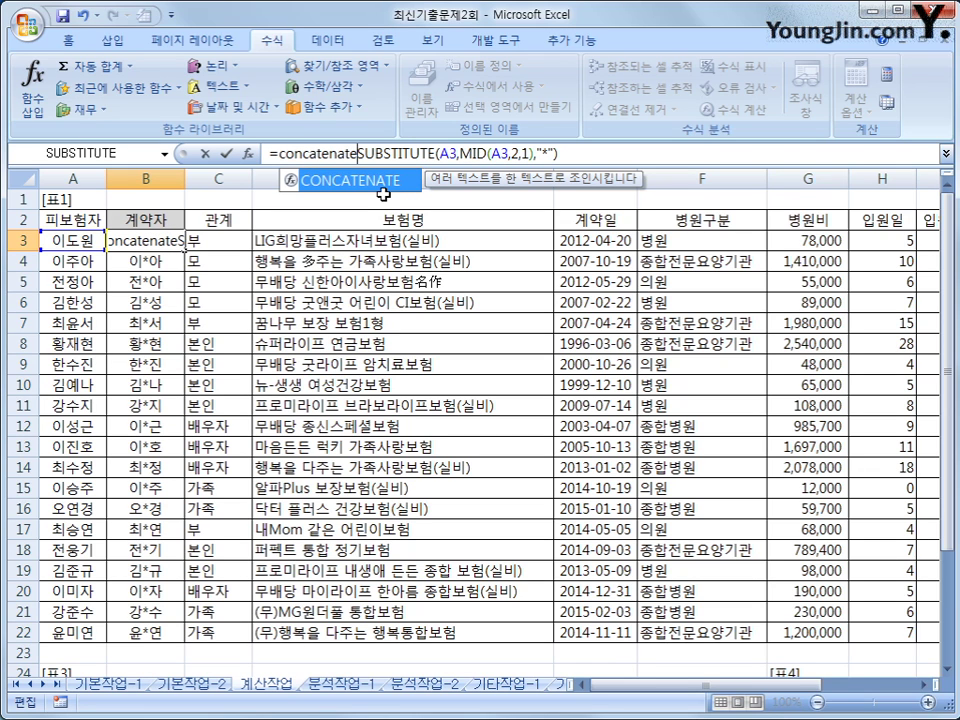
pyautogui.write('(')
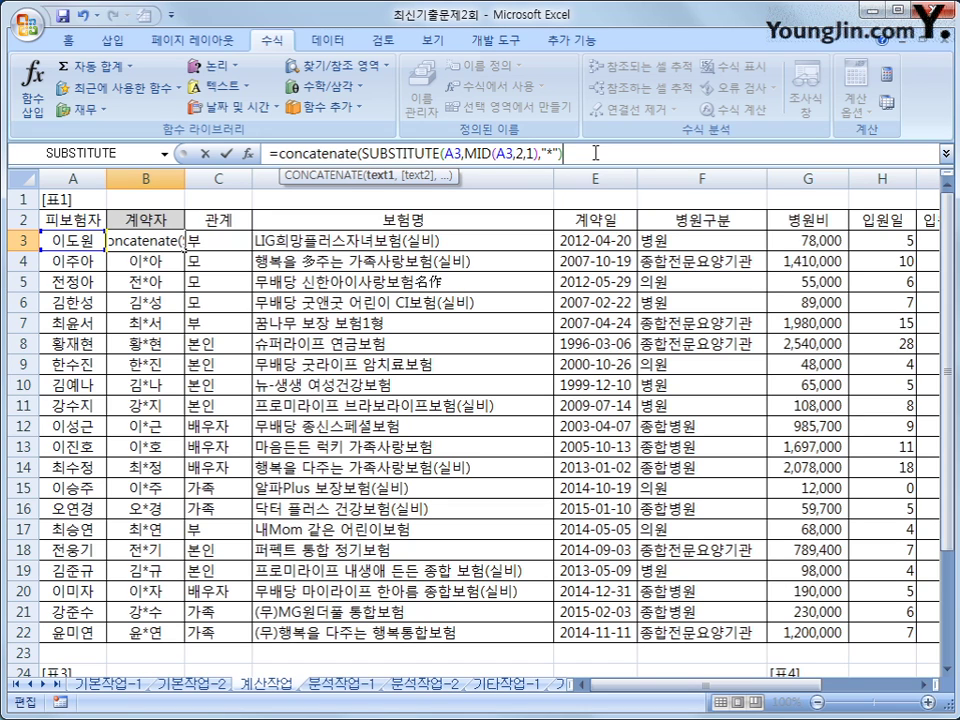
# Add " 가족" with a leading space as the second CONCATENATE argument in B3 and enter the formula
pyautogui.write(',')
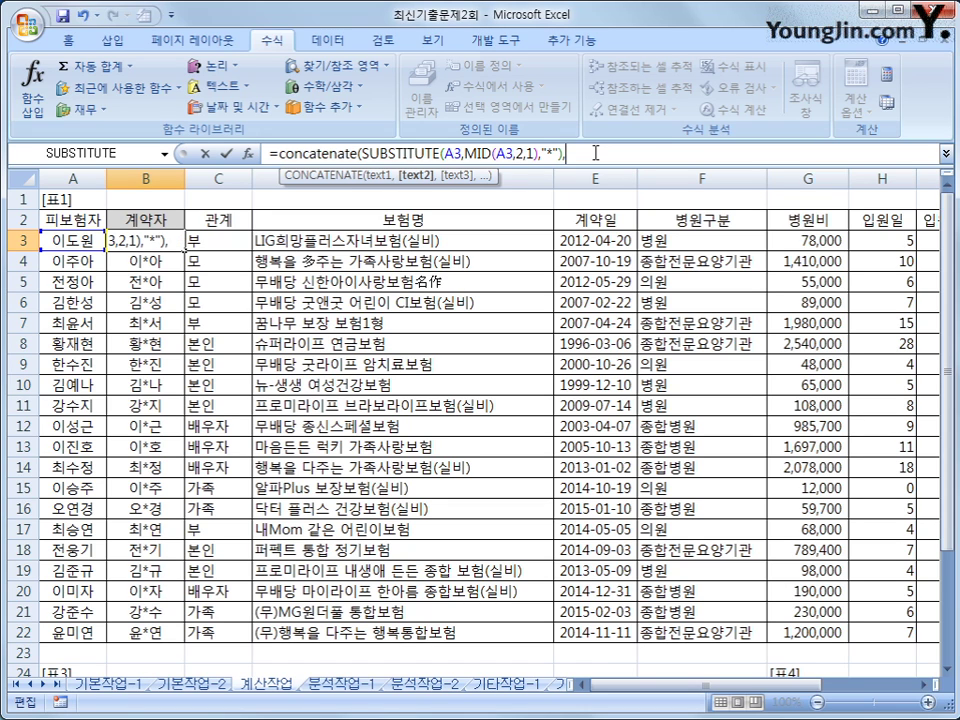
pyautogui.write('"')
pyautogui.write('rk')
pyautogui.press('BackSpace')
pyautogui.press('BackSpace')
pyautogui.write('가족')
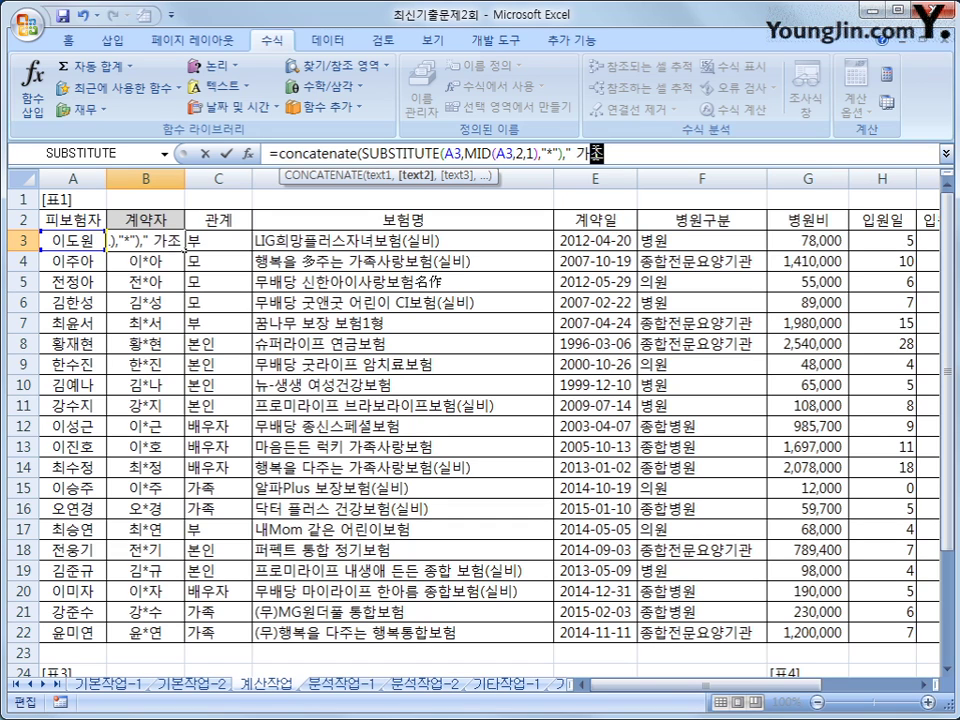
pyautogui.write('"')
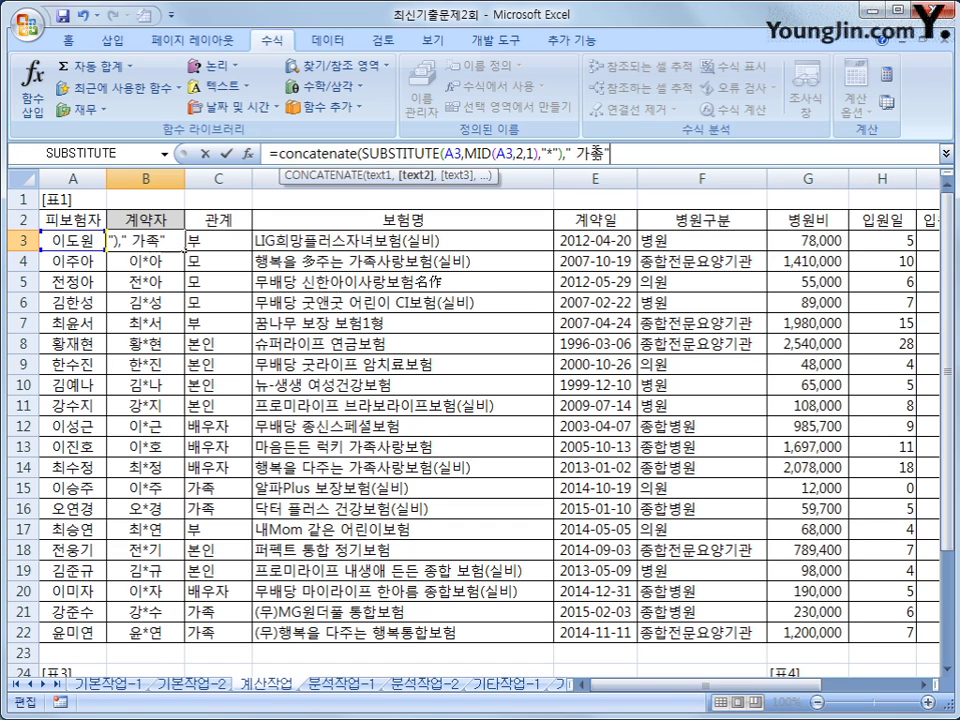
pyautogui.press('Return')
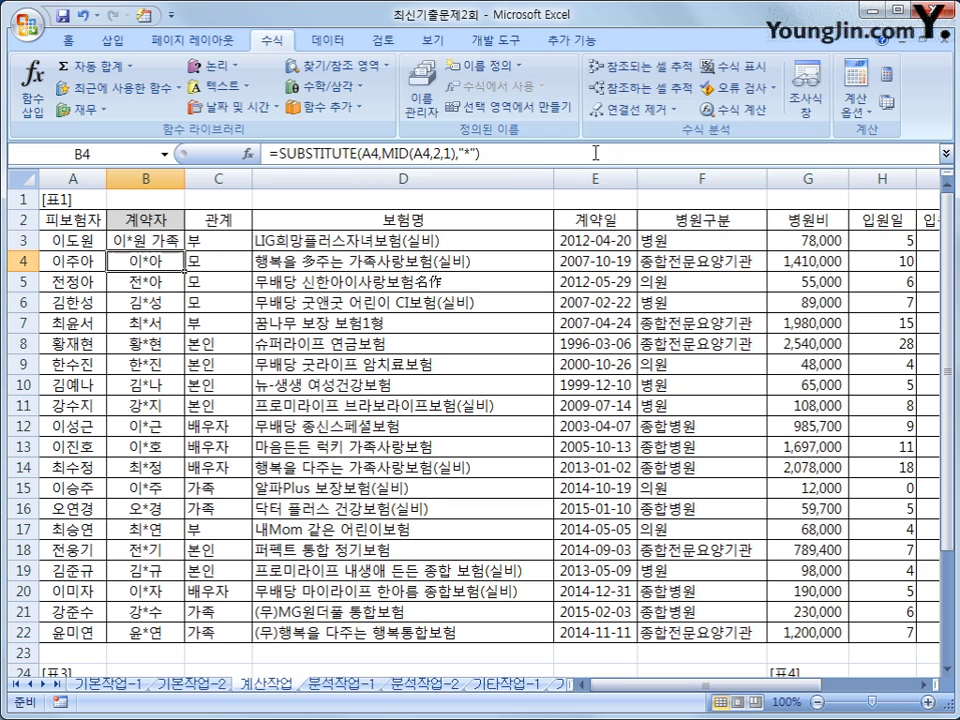
# Fill B3's CONCATENATE formula down the 계약자 column to B22
pyautogui.click(160, 241)
pyautogui.moveTo(183, 250); pyautogui.dragTo(170, 638)
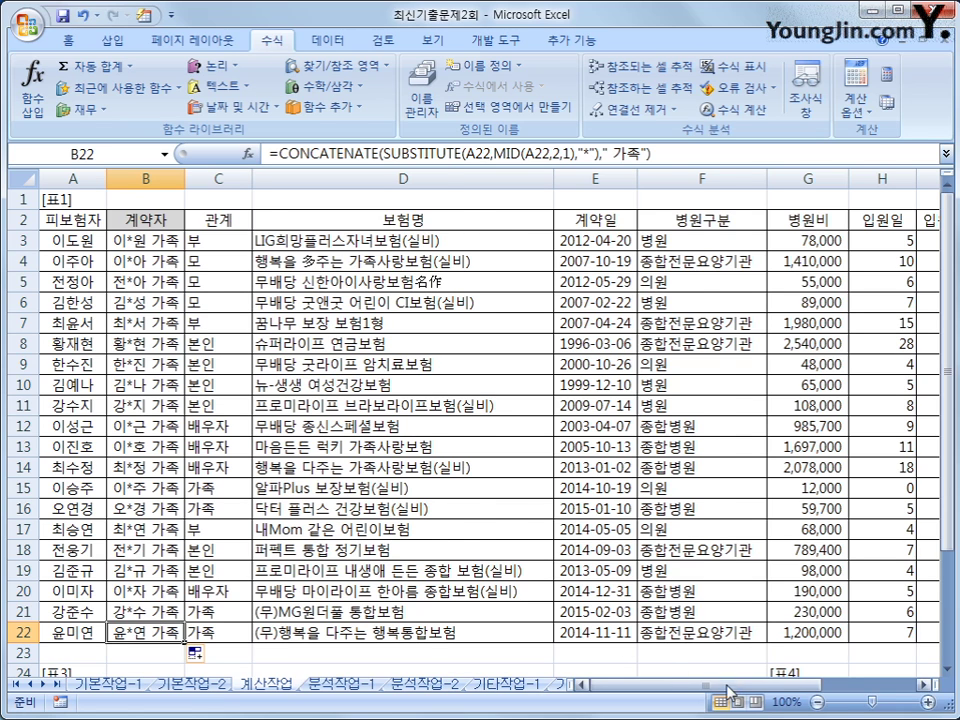
# Begin the 보험금지급 formula in J3 with =(H3-3)*I3+
pyautogui.hscroll(2, 578, 508)
pyautogui.click(891, 241)
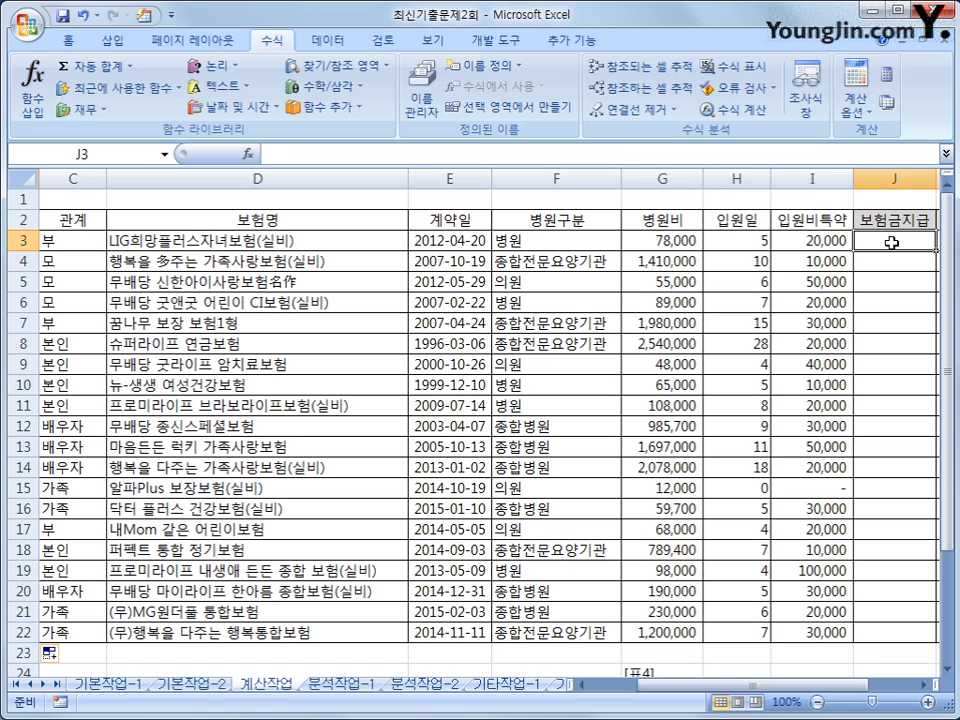
pyautogui.write('=')
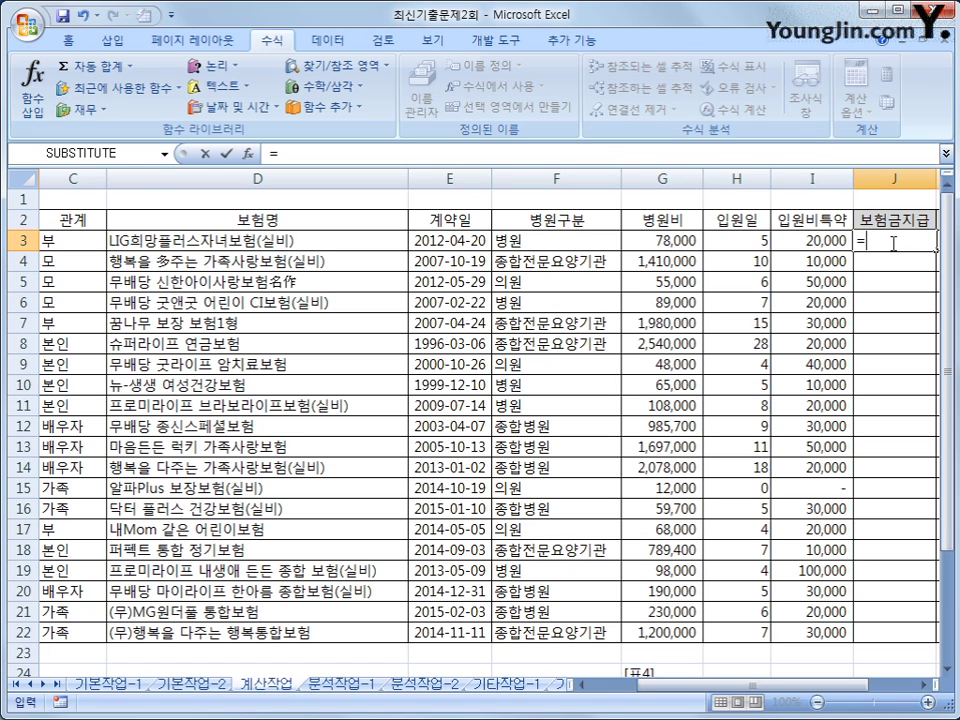
pyautogui.write('(')
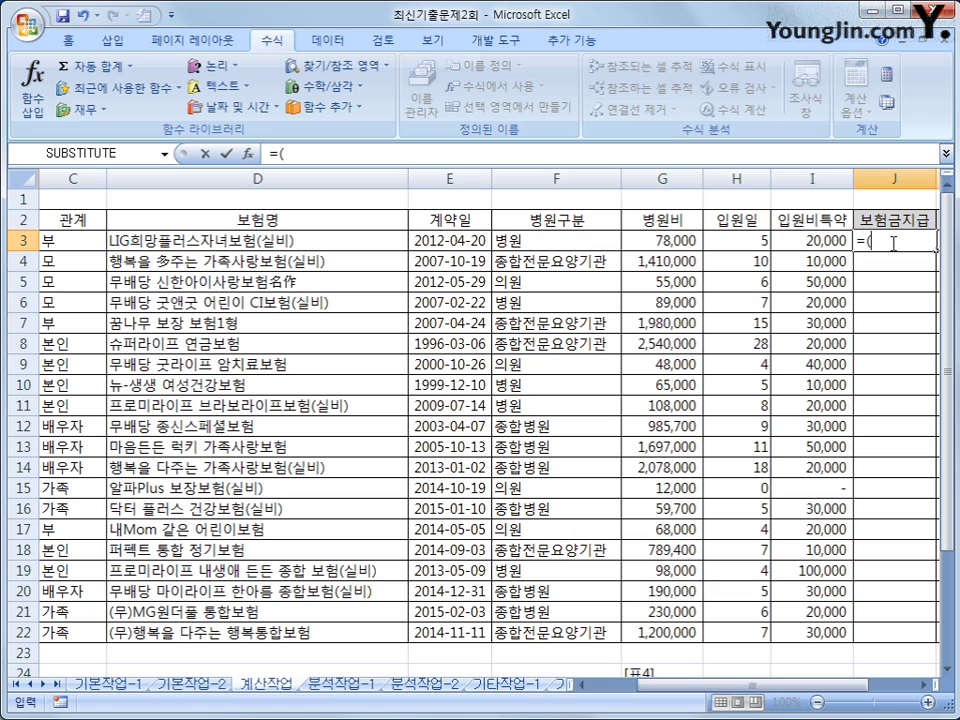
pyautogui.click(743, 240)
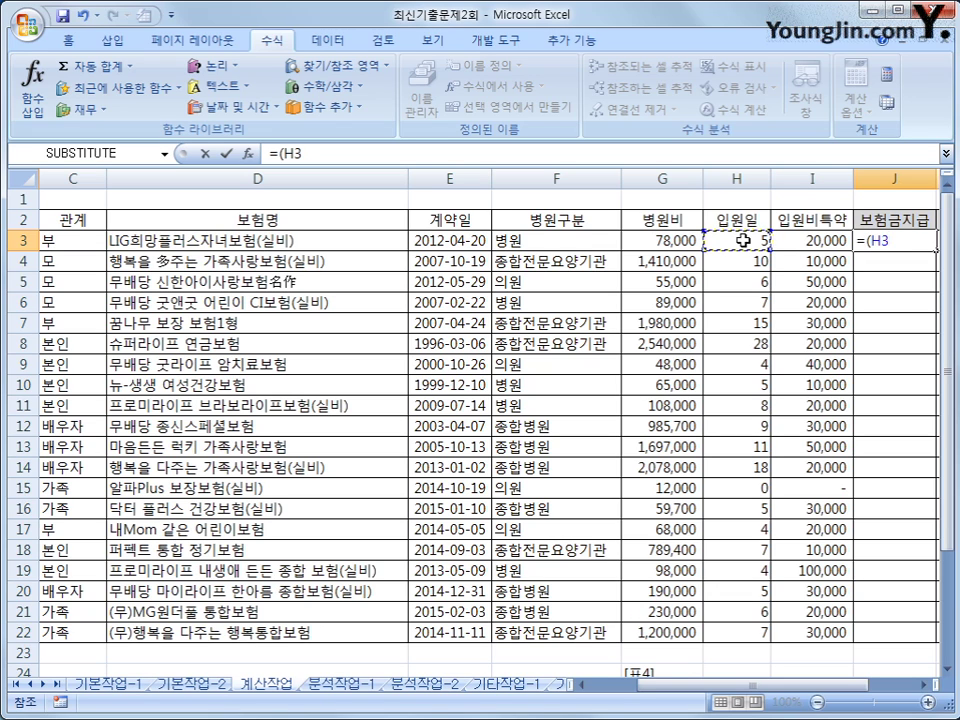
pyautogui.write('-3)*')
pyautogui.press('Left')
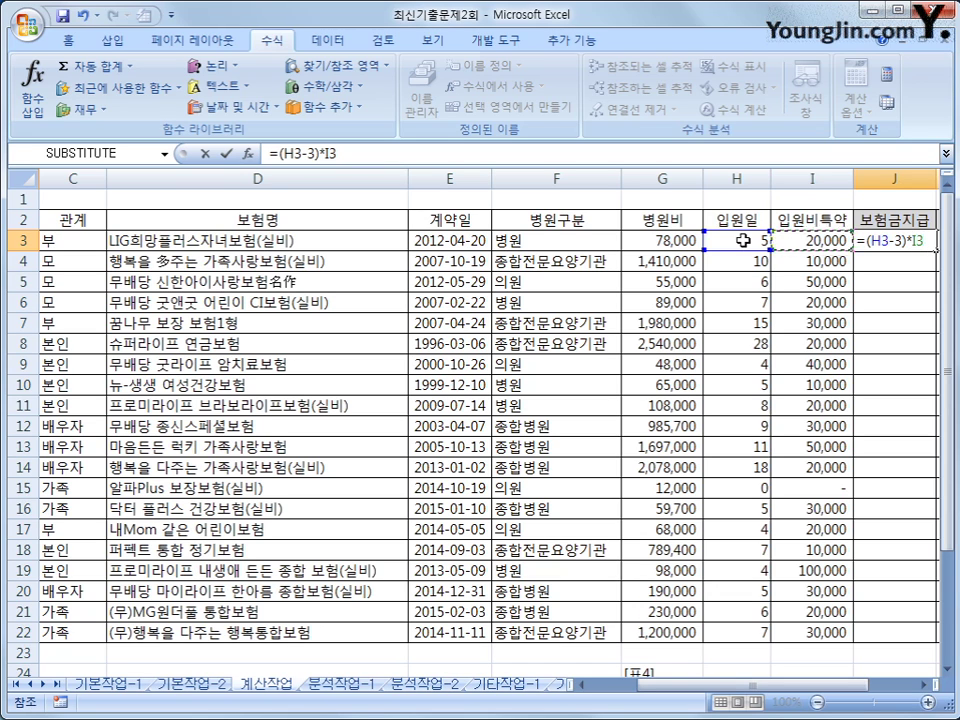
pyautogui.write('+')
# Extend J3's formula with an IF function testing whether right(D3,4) equals "(실비)"
pyautogui.click(352, 152)
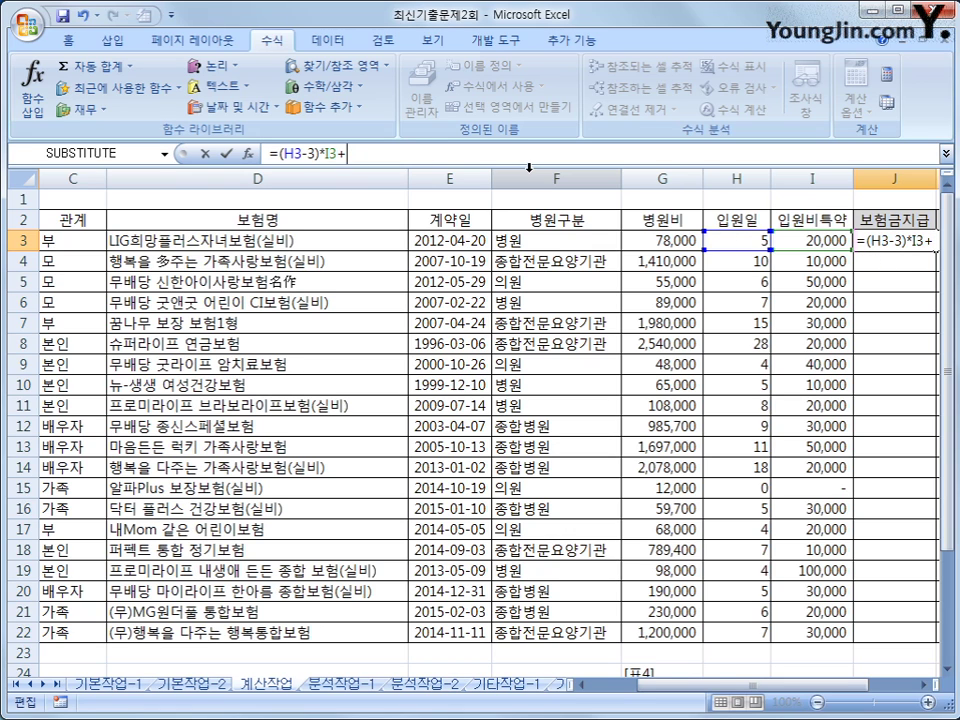
pyautogui.write('if')
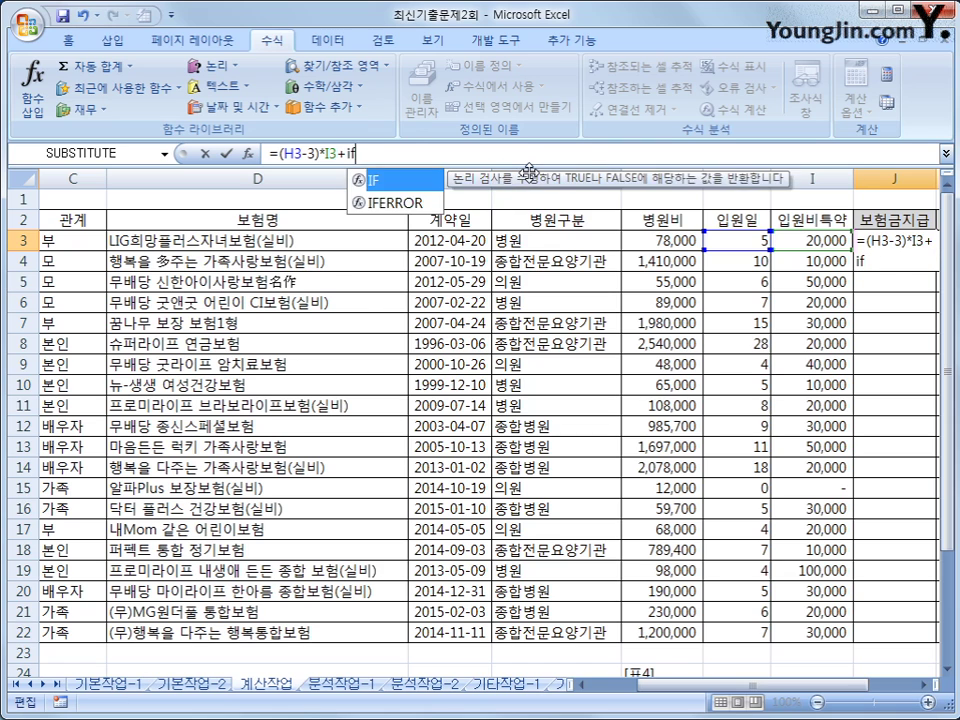
pyautogui.write('(right(')
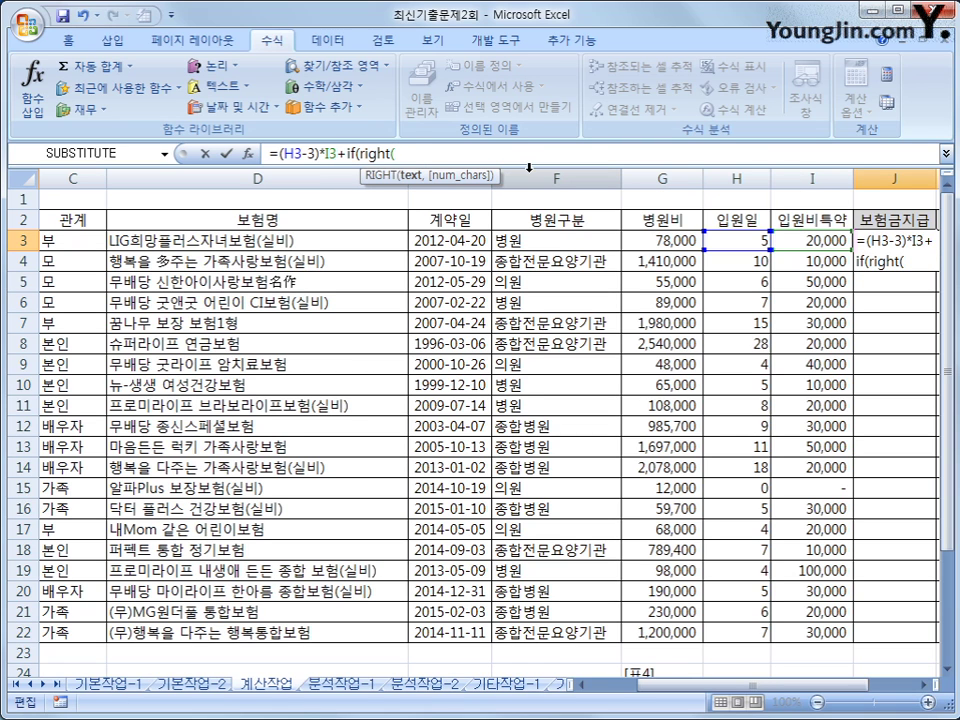
pyautogui.click(315, 243)
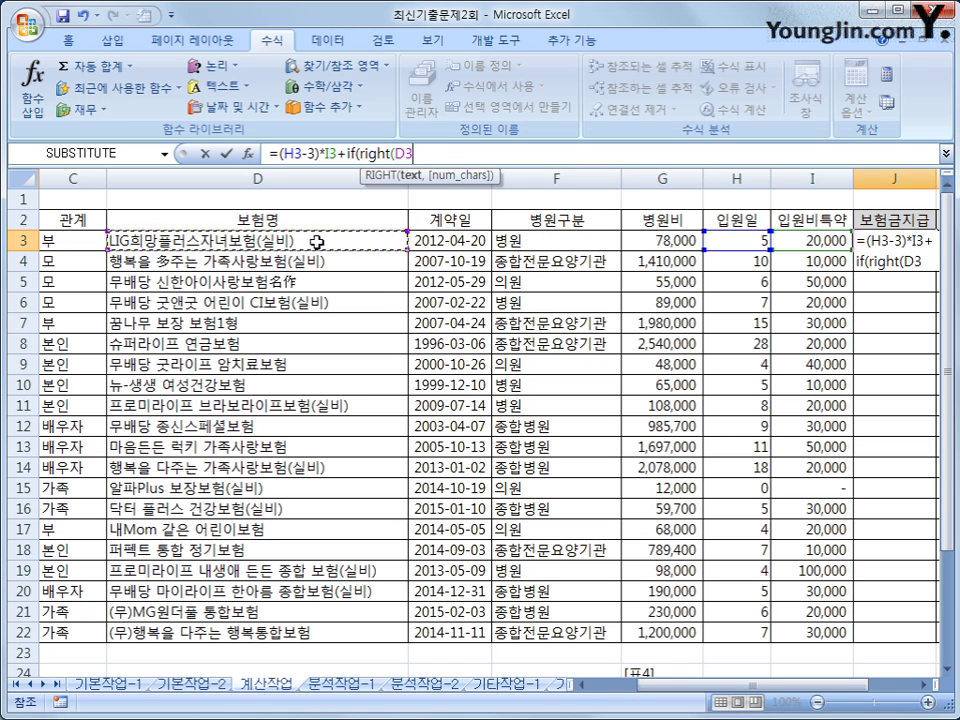
pyautogui.write(',')
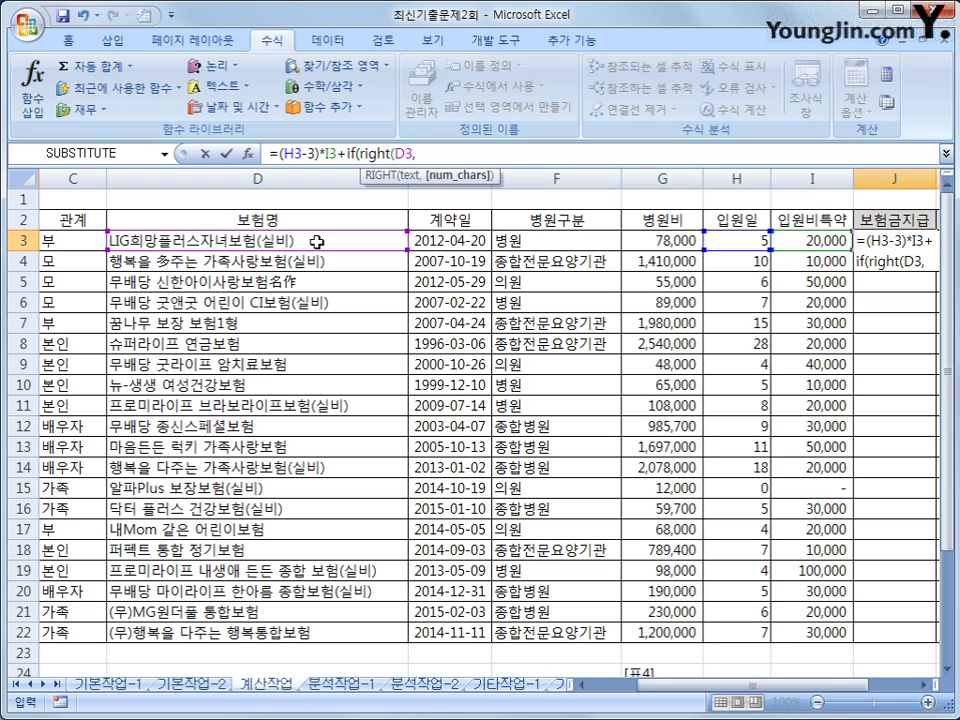
pyautogui.write('4)=')
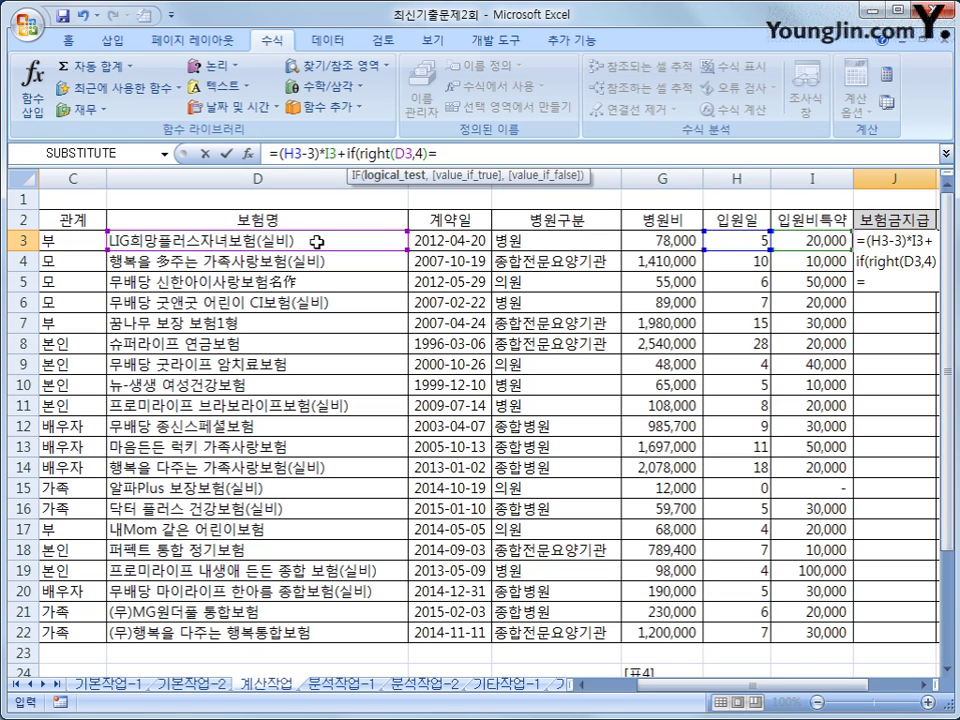
pyautogui.write('"(실비)"')
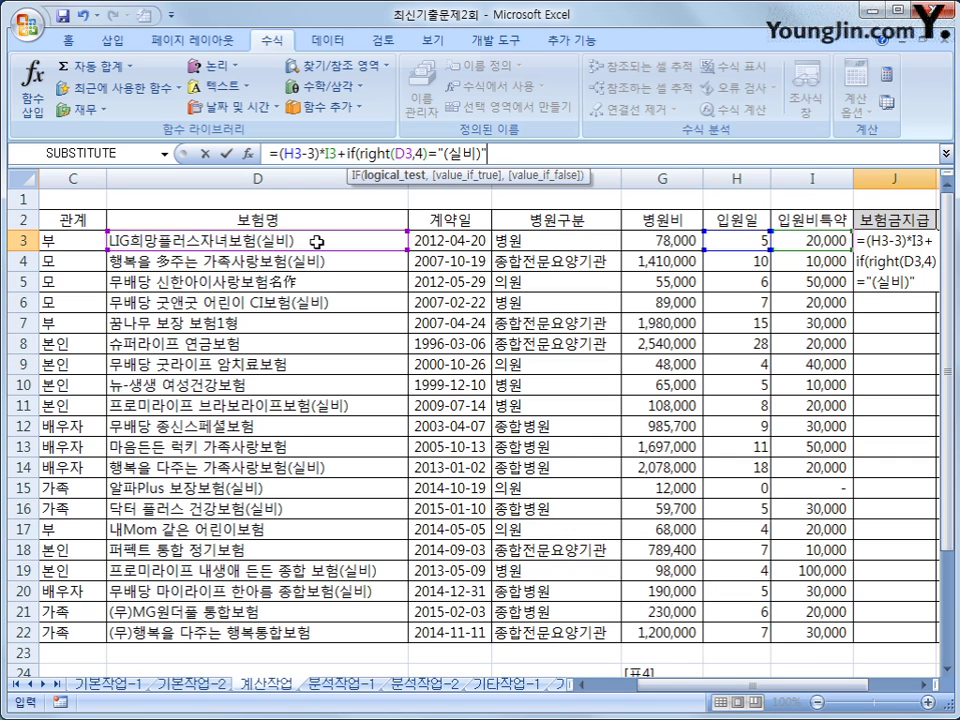
pyautogui.write(',')
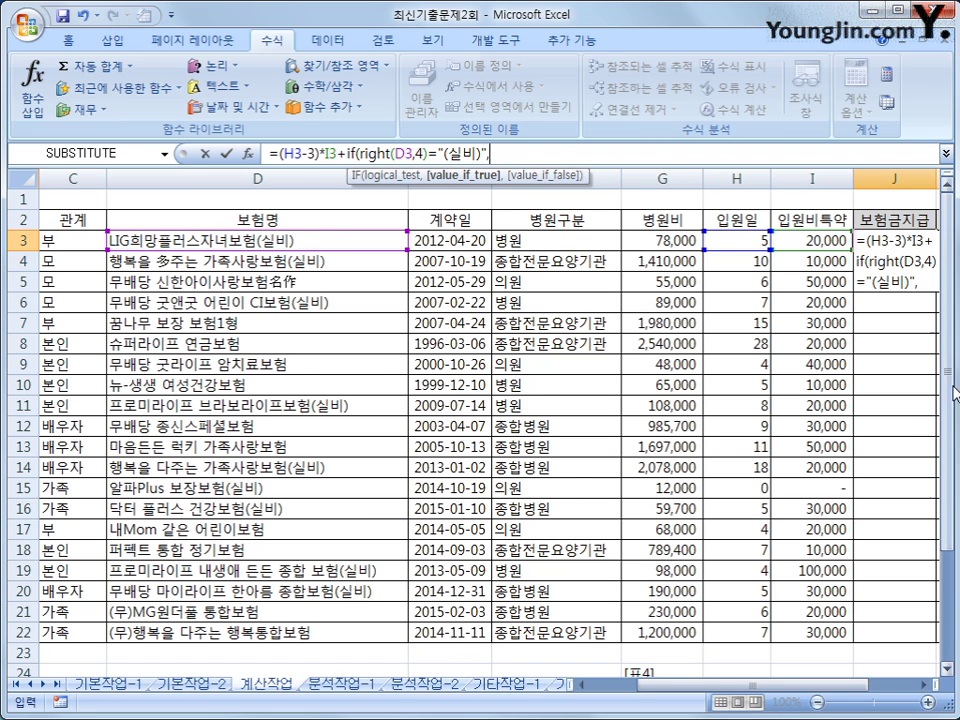
# Start the IF's true value as G3 minus a VLOOKUP with F3 as the lookup value
pyautogui.moveTo(953, 391); pyautogui.dragTo(953, 400)
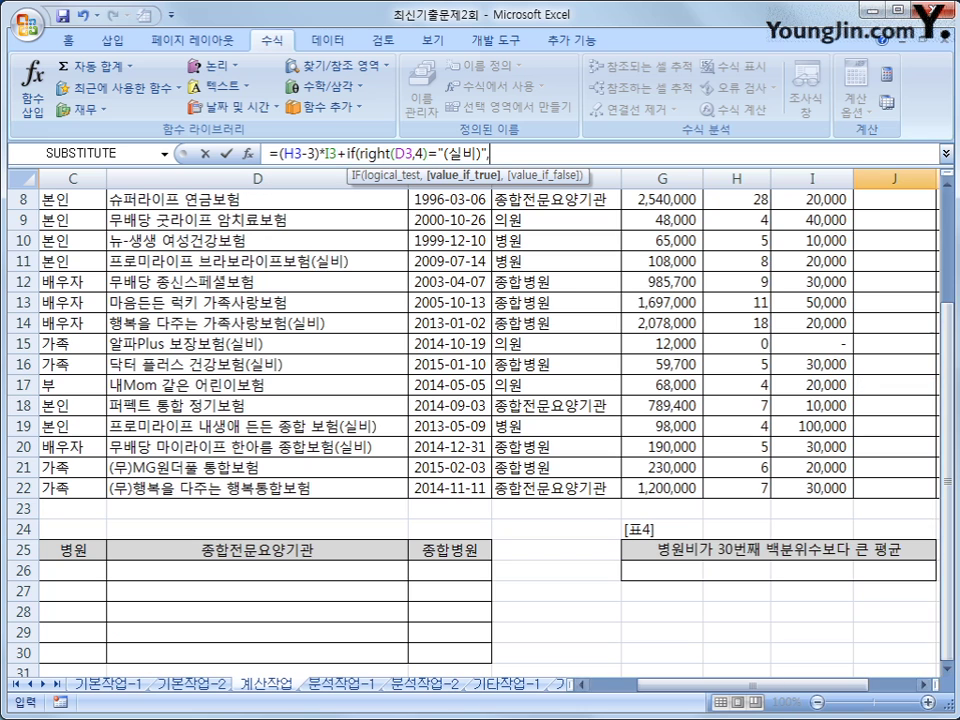
pyautogui.moveTo(650, 684); pyautogui.dragTo(690, 695)
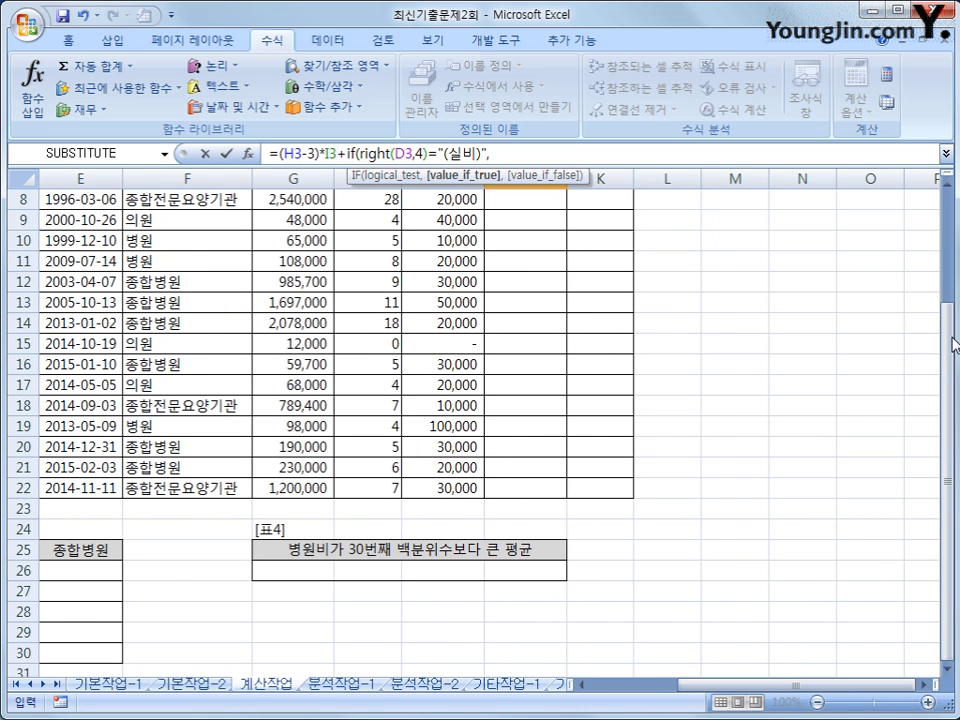
pyautogui.moveTo(953, 345); pyautogui.dragTo(953, 336)
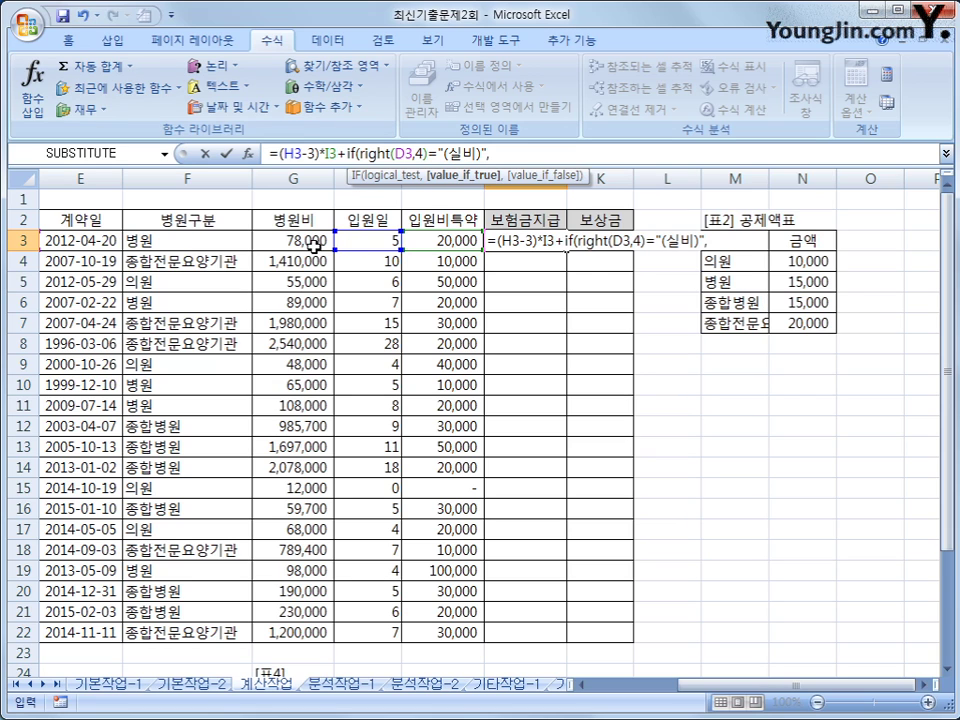
pyautogui.click(310, 242)
pyautogui.write('-')
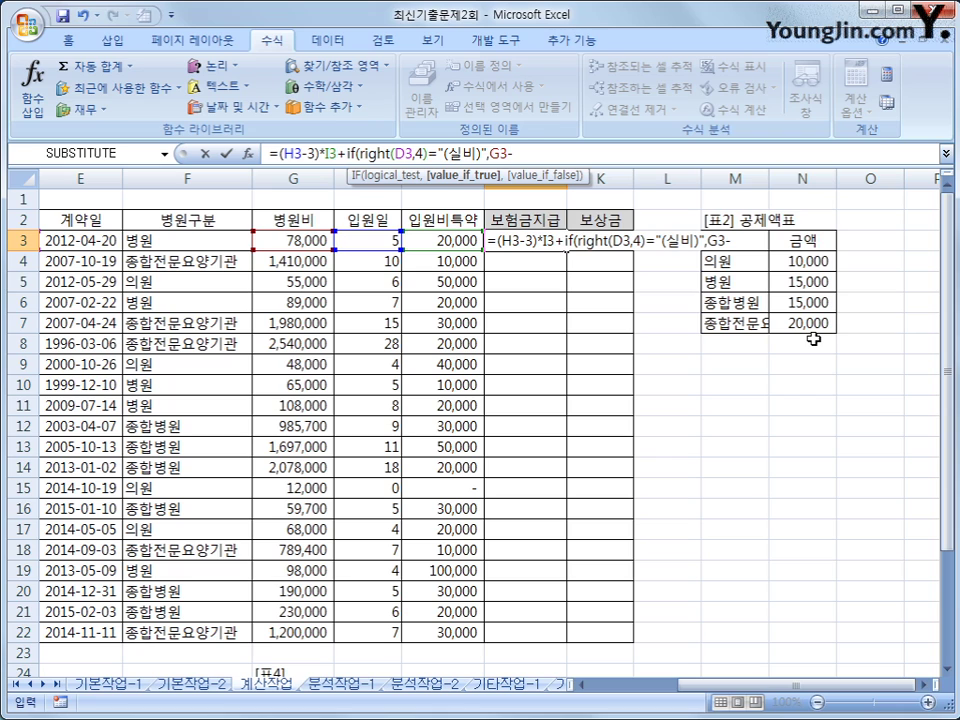
pyautogui.write('vl')
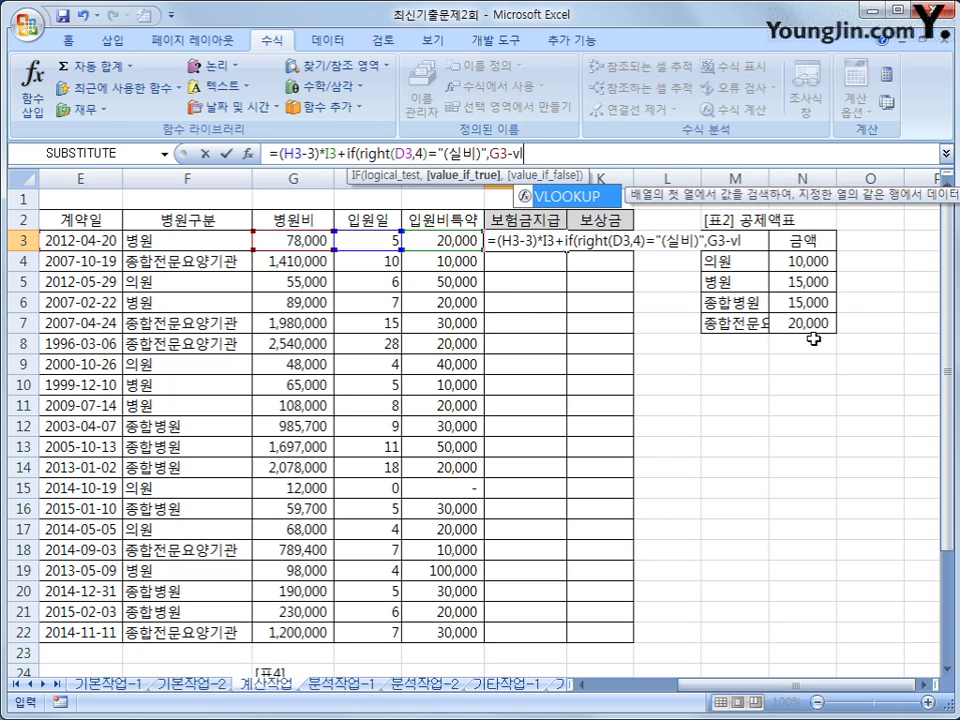
pyautogui.press('Tab')
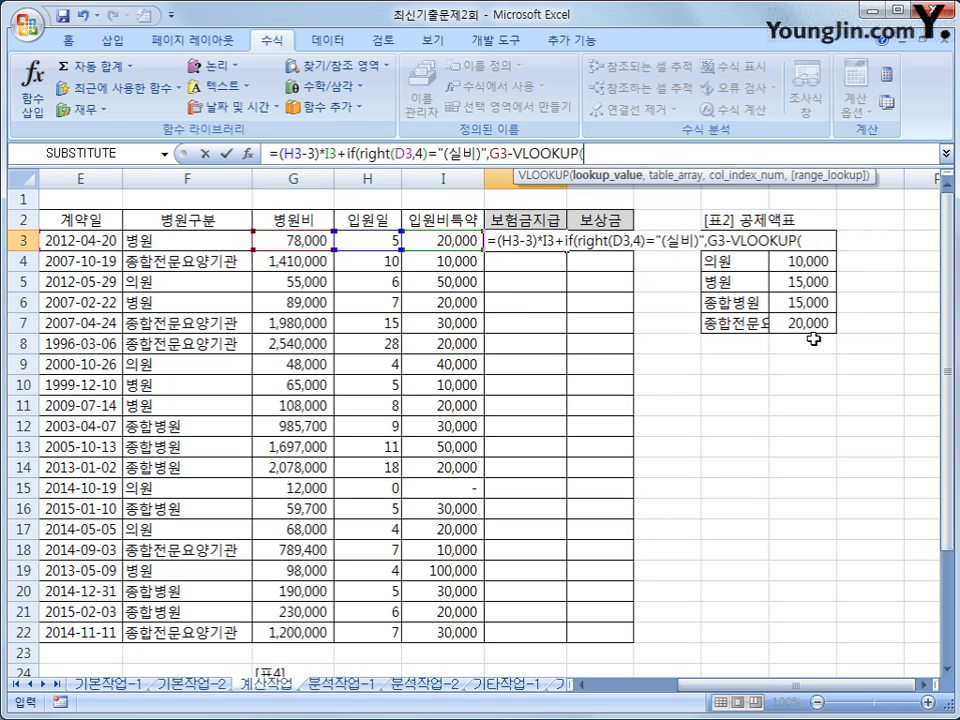
pyautogui.click(147, 243)
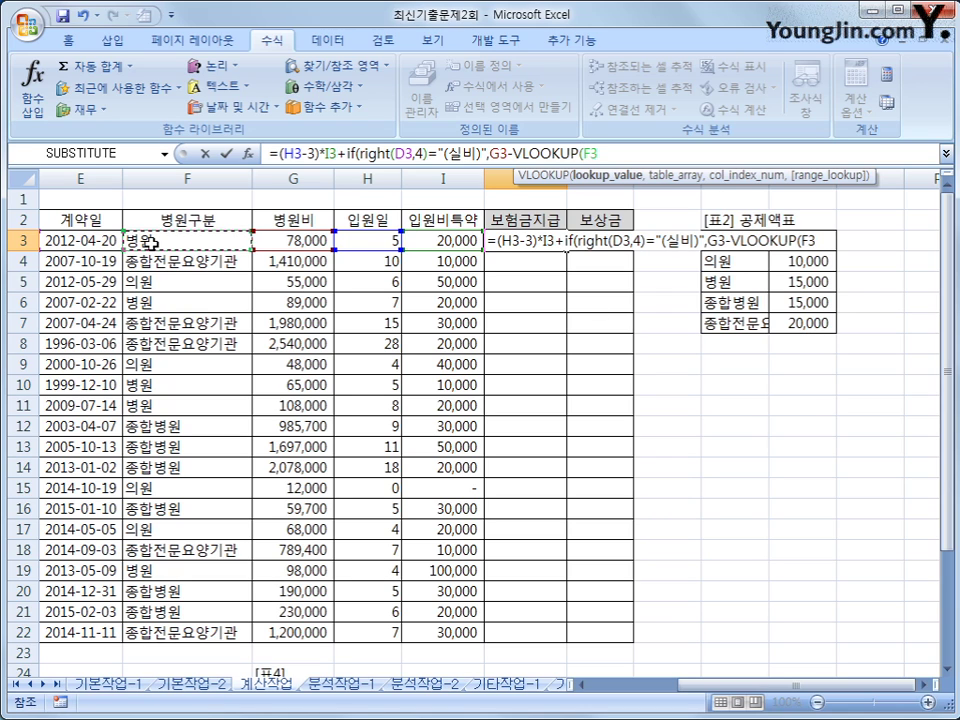
pyautogui.write(',')
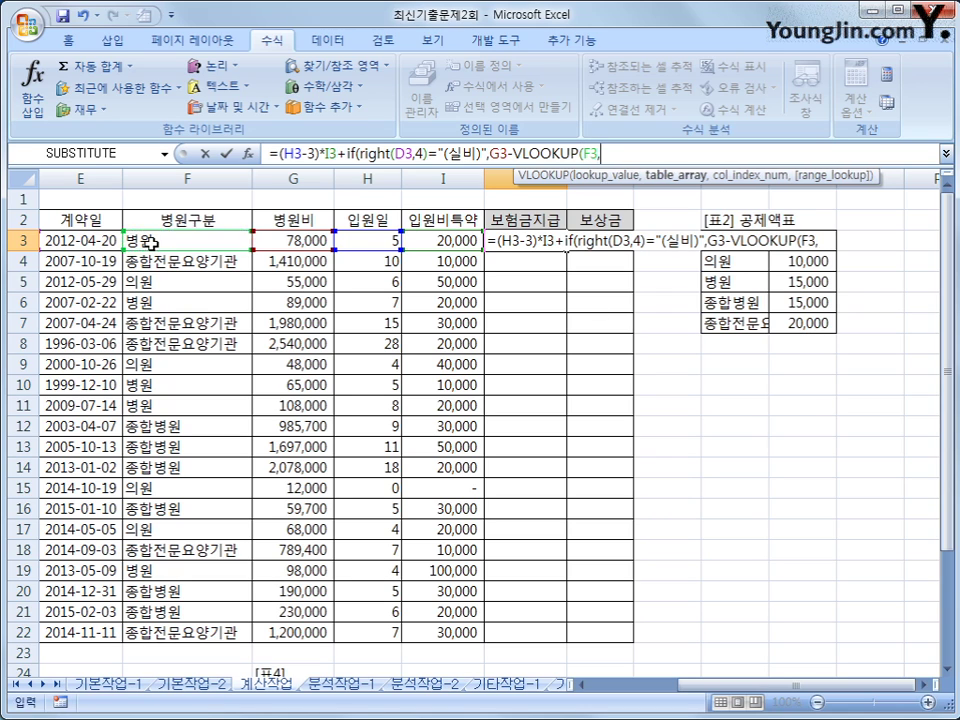
# Set the VLOOKUP table array to the absolute range $M$4:$N$7 of the 공제액표 table
pyautogui.moveTo(771, 326); pyautogui.dragTo(741, 237)
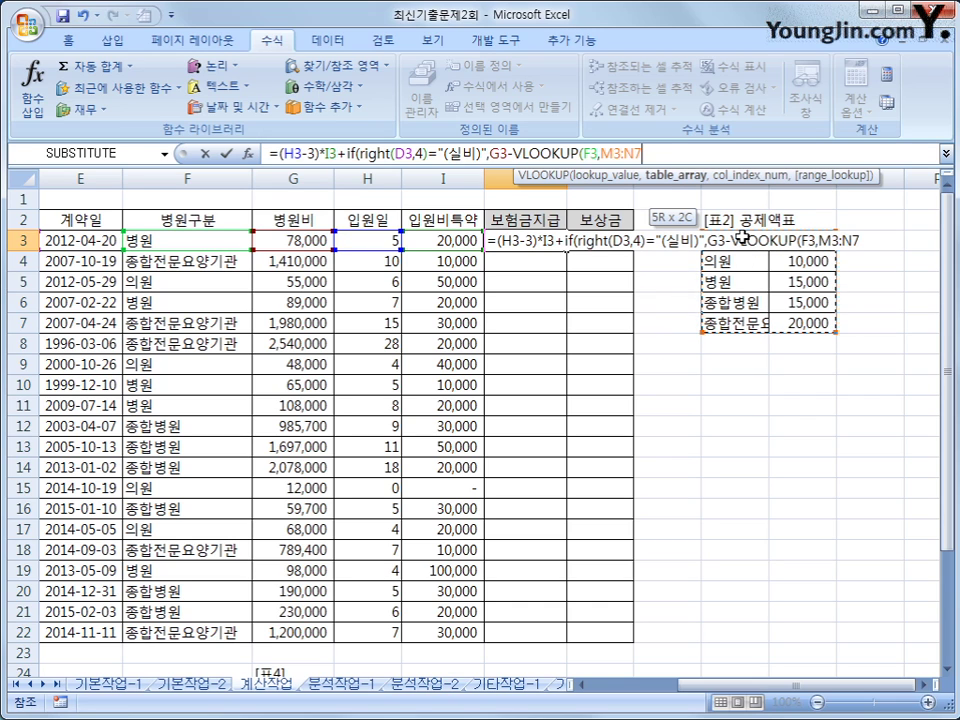
pyautogui.moveTo(741, 237); pyautogui.dragTo(797, 326)
pyautogui.moveTo(735, 262); pyautogui.dragTo(802, 323)
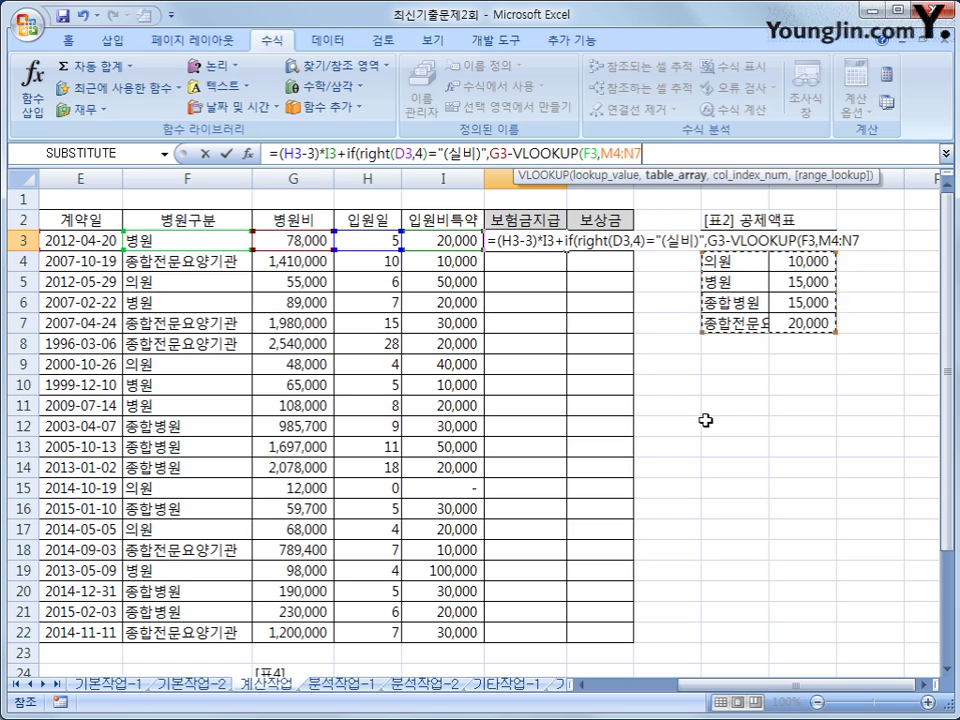
pyautogui.press('F4')
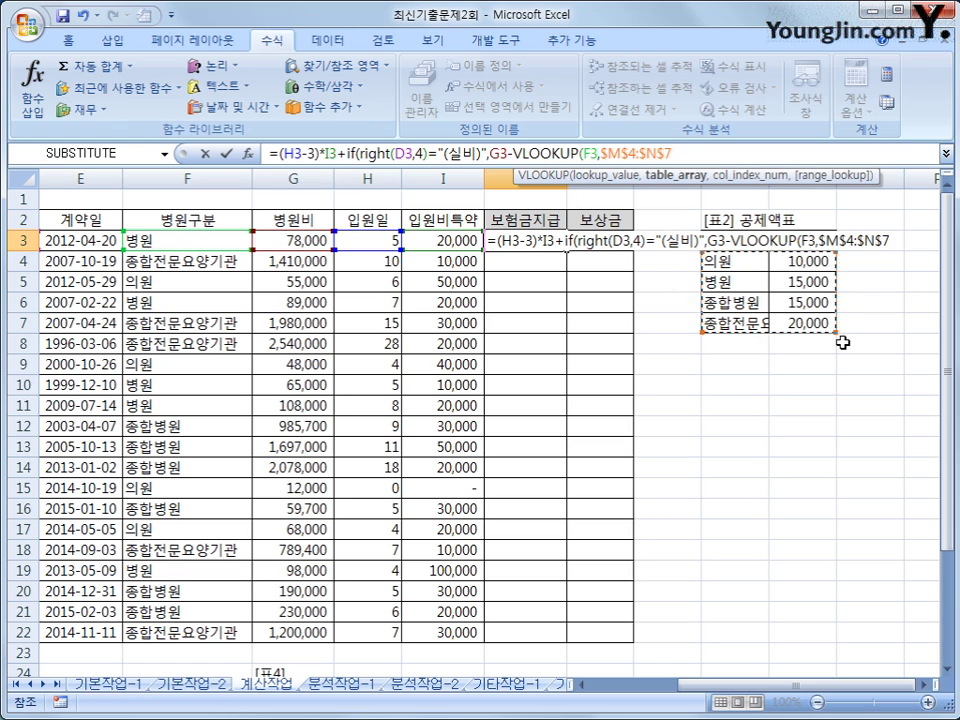
pyautogui.write(',')
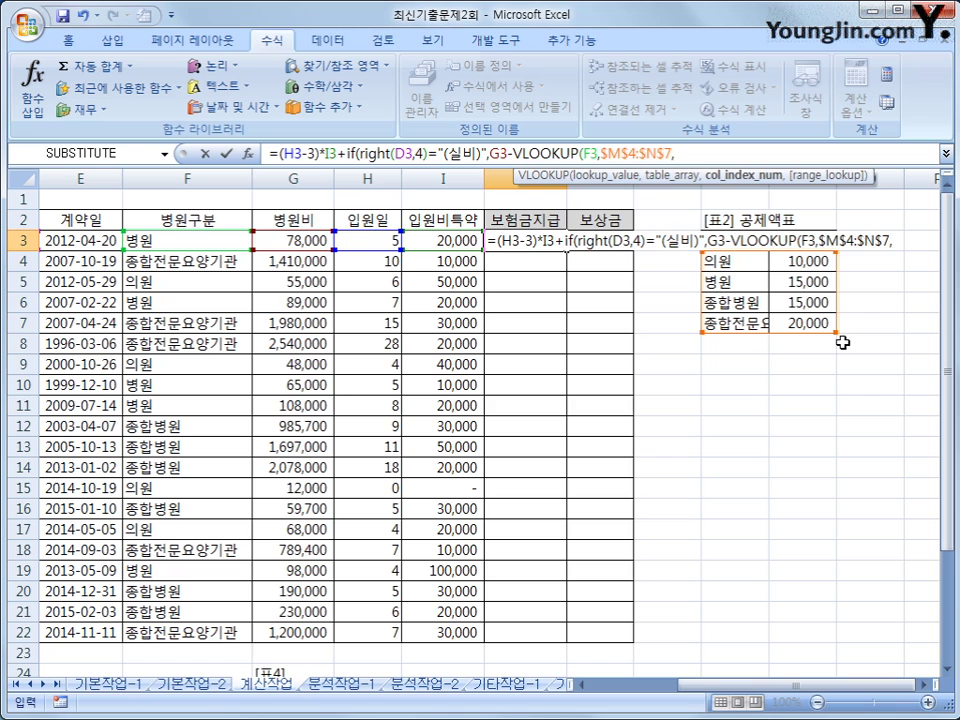
# Finish the VLOOKUP with column 2 and match type 0, enter the formula and fill it down to J22
pyautogui.write('2')
pyautogui.write(',0')
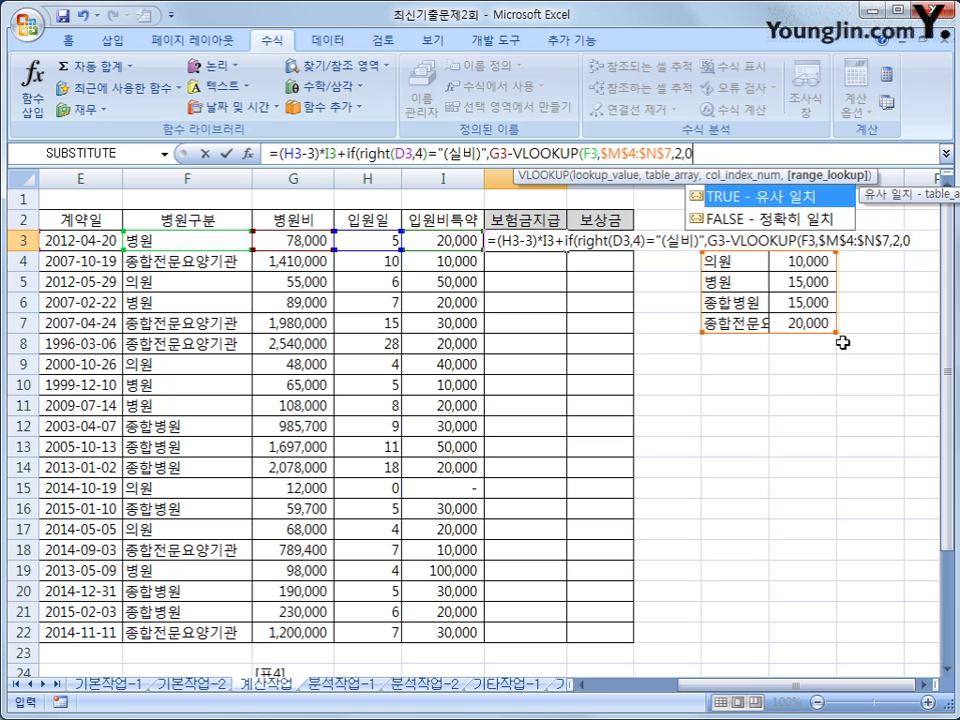
pyautogui.write(')')
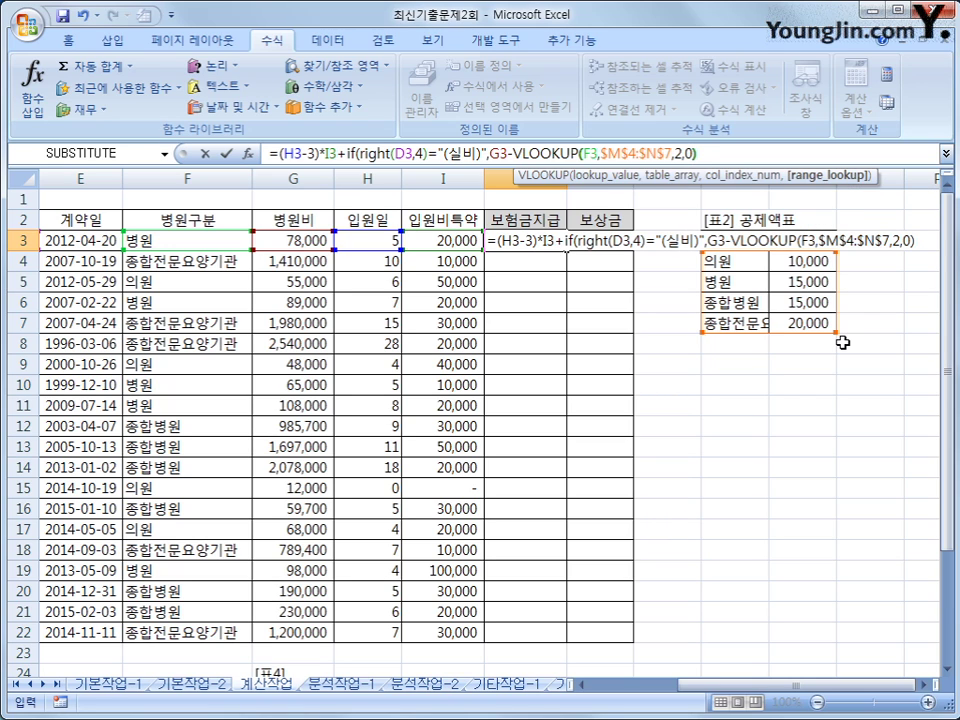
pyautogui.write(')')
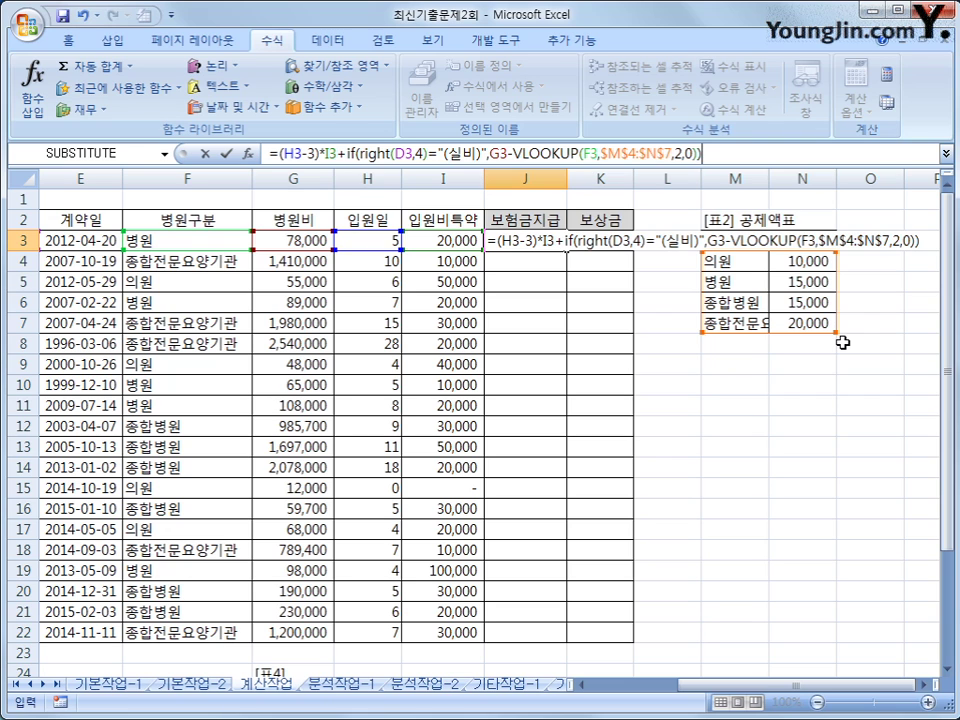
pyautogui.press('Return')
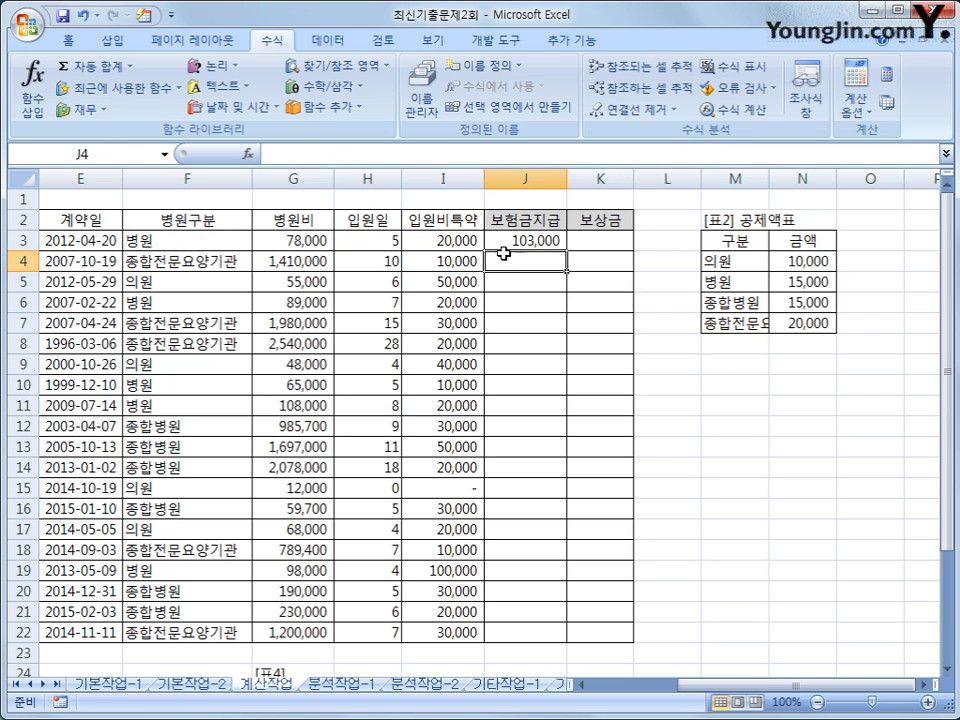
pyautogui.click(556, 243)
pyautogui.doubleClick(567, 251)
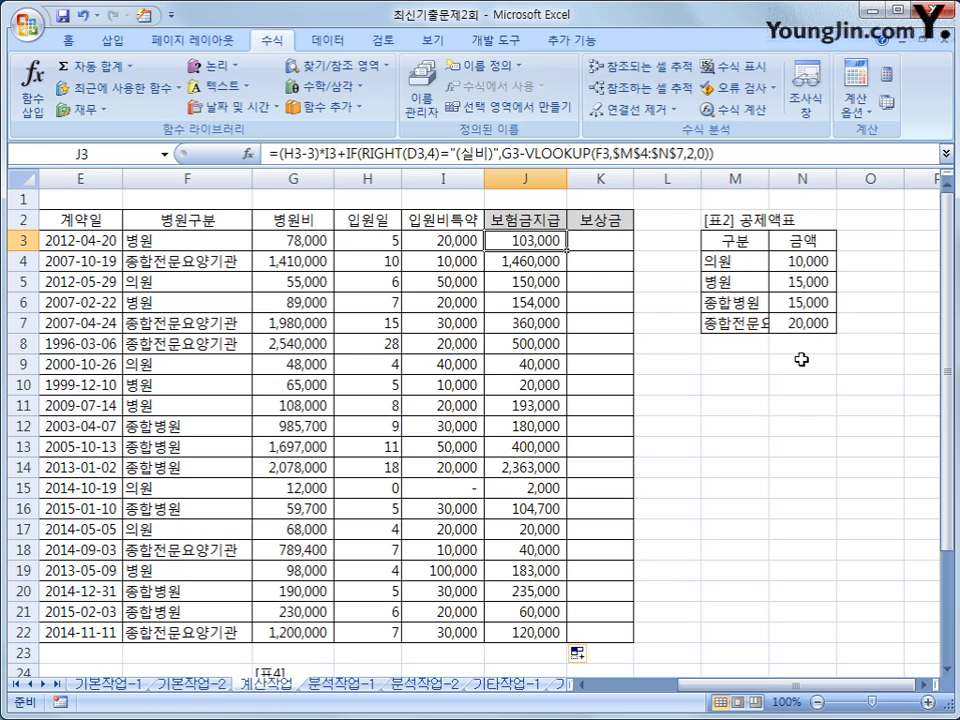
# Select K3 under 보상금, open the Visual Basic editor and insert a new module
pyautogui.click(603, 241)
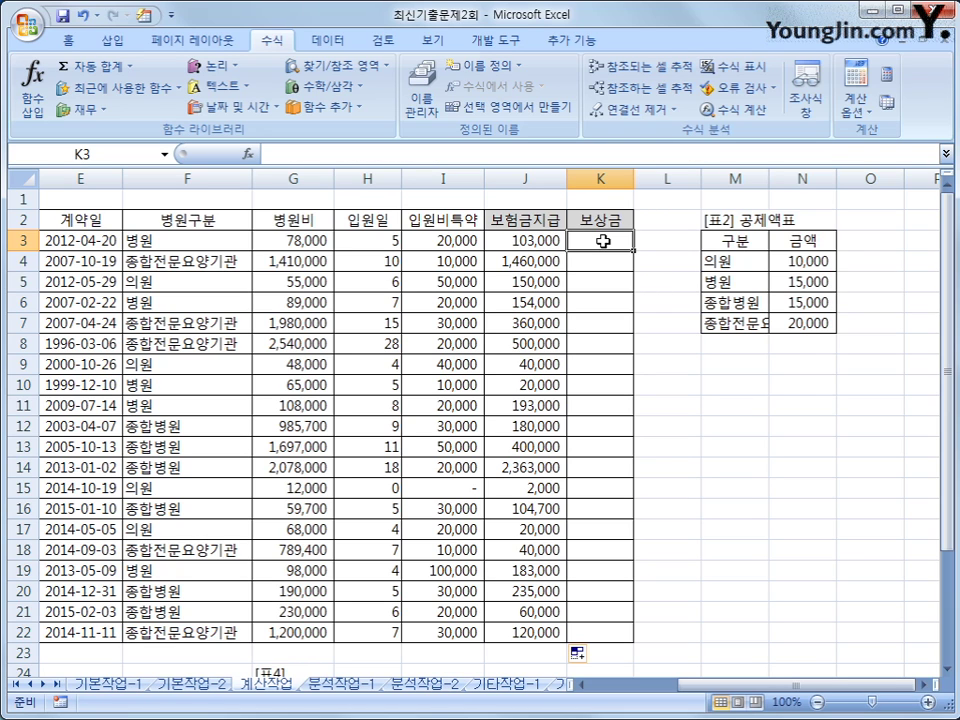
pyautogui.click(496, 40)
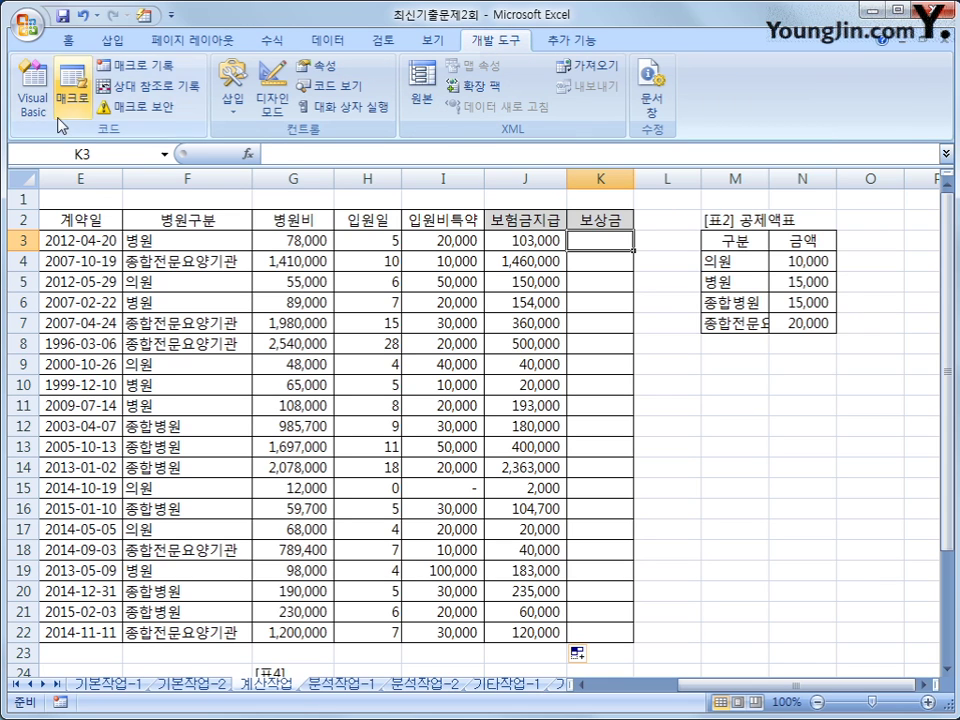
pyautogui.click(33, 88)
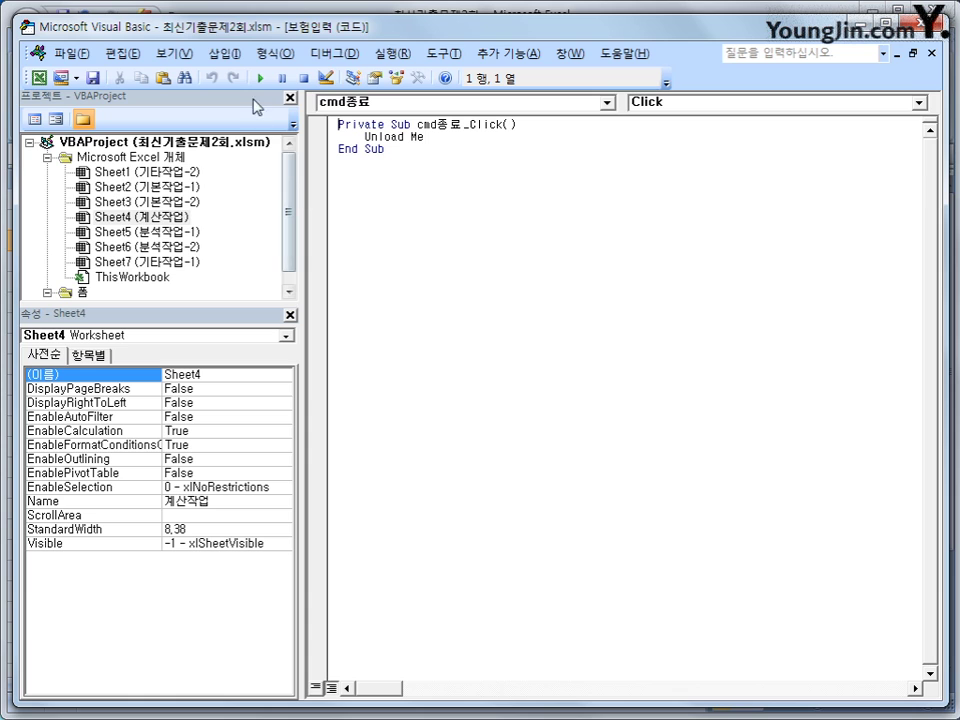
pyautogui.click(222, 53)
pyautogui.click(257, 118)
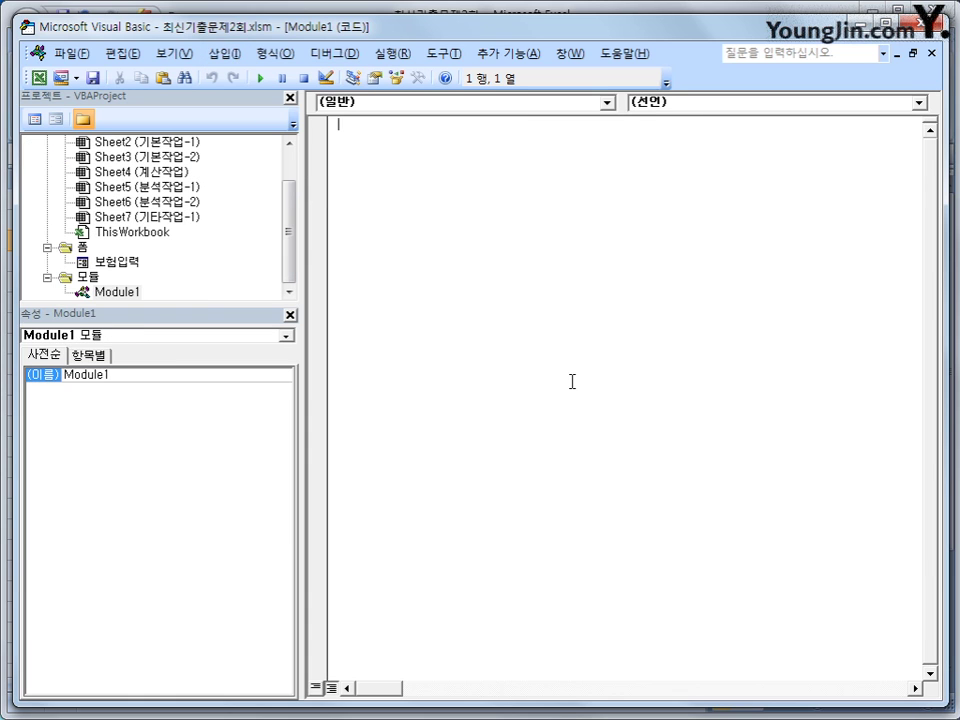
# Declare the public function fn보상금 with the arguments 관계 and 병원비 in Module1
pyautogui.write('public function ')
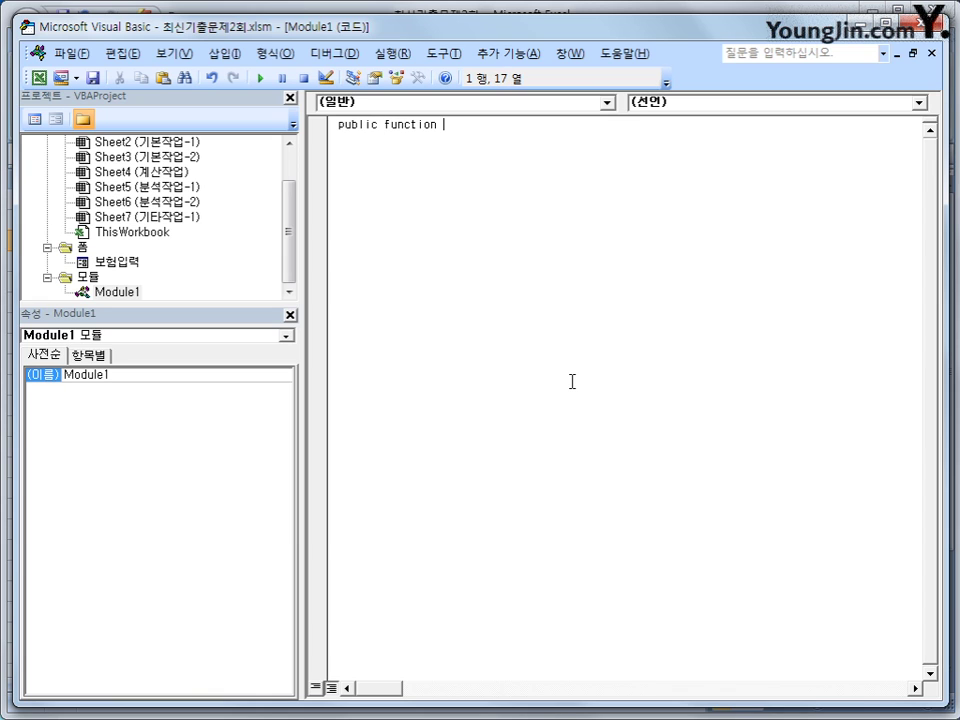
pyautogui.write('fn보상금(')
pyautogui.write('관계, ')
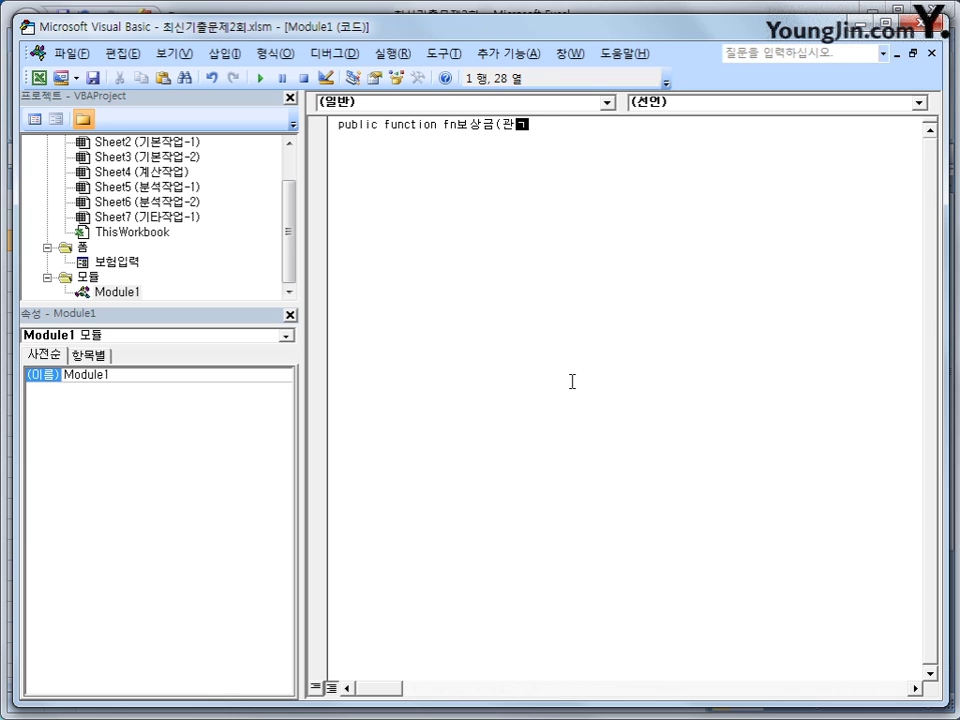
pyautogui.write('병원비)')
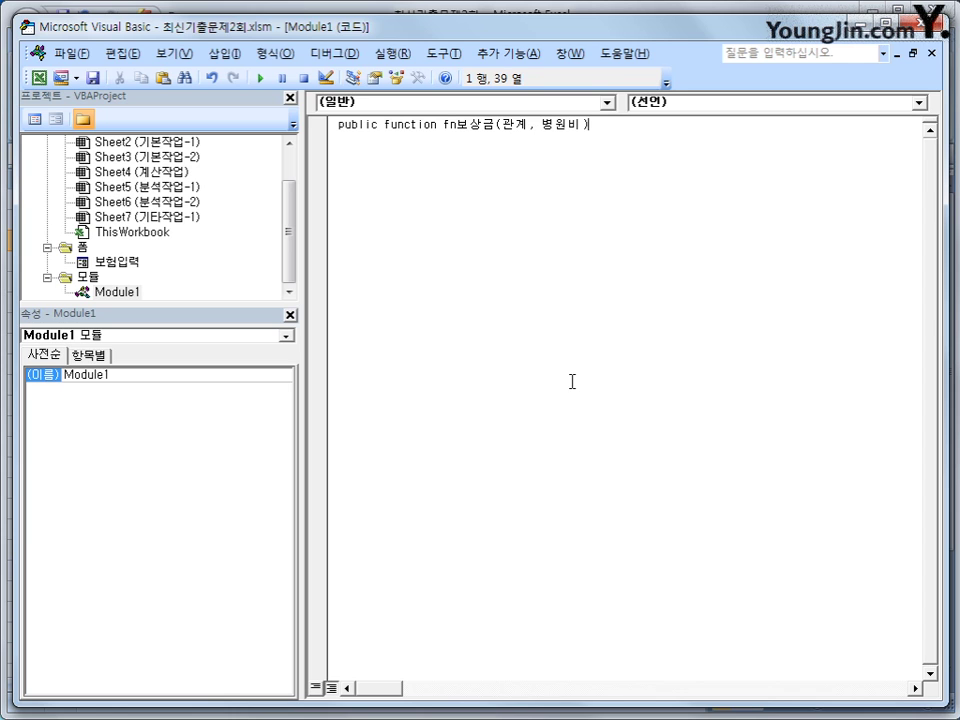
pyautogui.press('Return')
pyautogui.press('Return')
pyautogui.press('Tab')
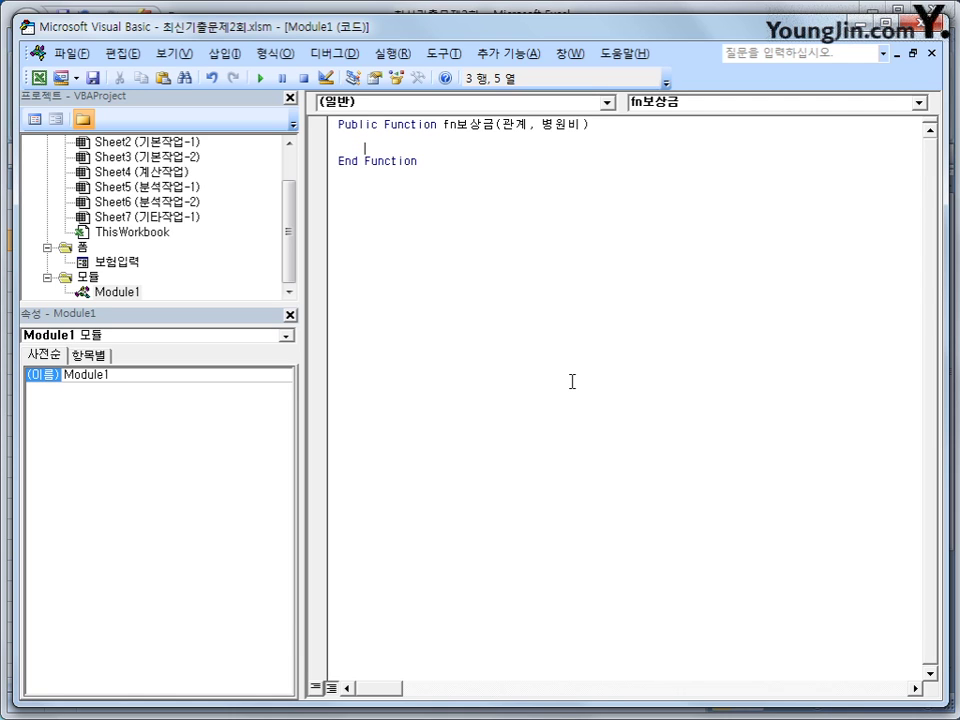
# Start an If statement in the function body that tests whether 관계 equals "본인"
pyautogui.write('if ')
pyautogui.write('관계 ')
pyautogui.write('="qhsd')
pyautogui.press('BackSpace')
pyautogui.press('BackSpace')
pyautogui.press('BackSpace')
pyautogui.press('BackSpace')
pyautogui.write('본인" ')
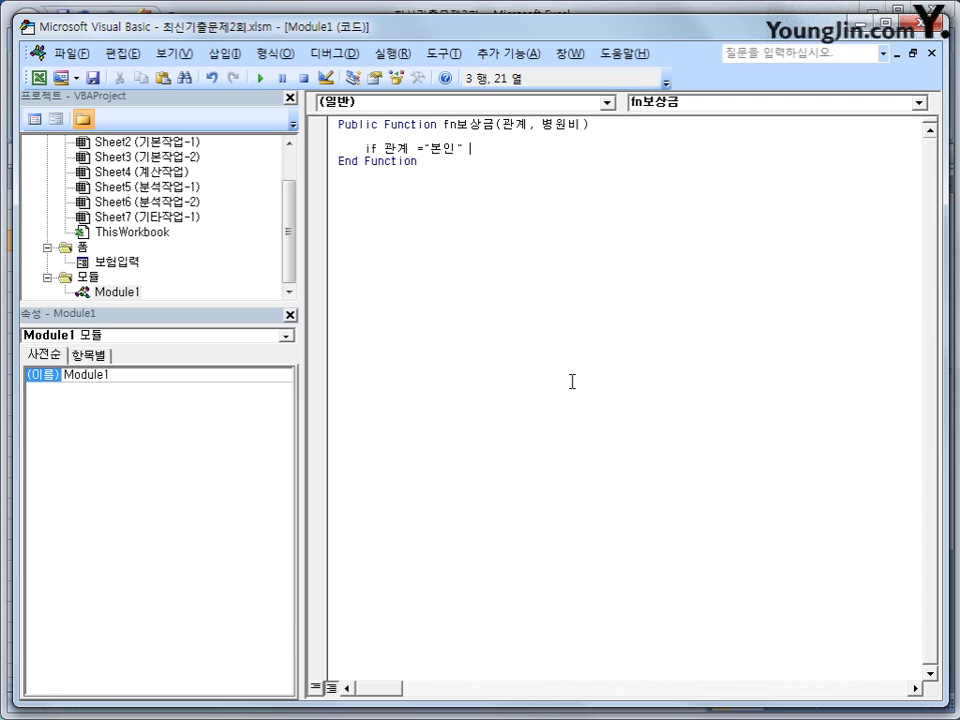
# Extend the If condition with Or 관계 = "배우자" and finish the line with Then
pyautogui.write('or ')
pyautogui.write('관계 =')
pyautogui.write('"배ㅈ')
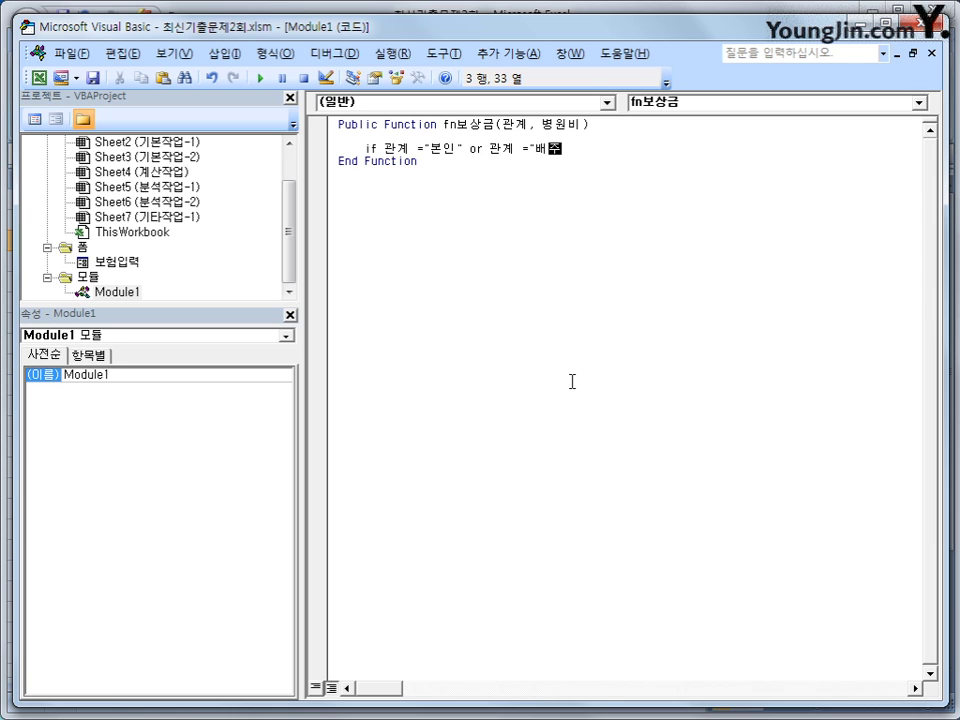
pyautogui.write('우자" then')
pyautogui.press('Return')
pyautogui.press('Tab')
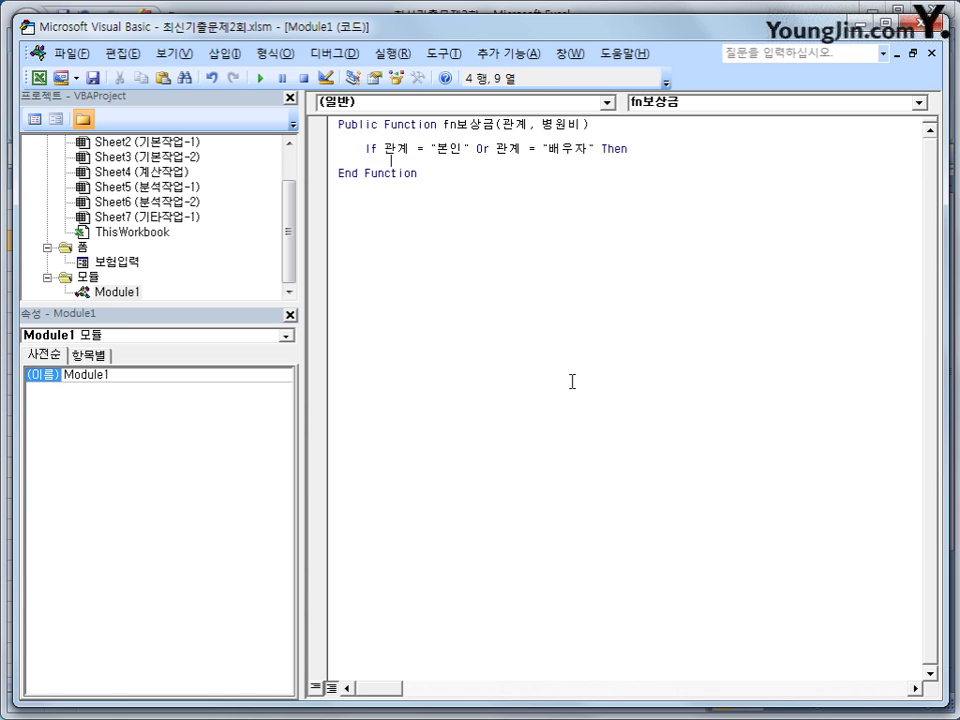
# Make the If branch return fn보상금 = 병원비 * 0.9
pyautogui.write('fn보상금 ')
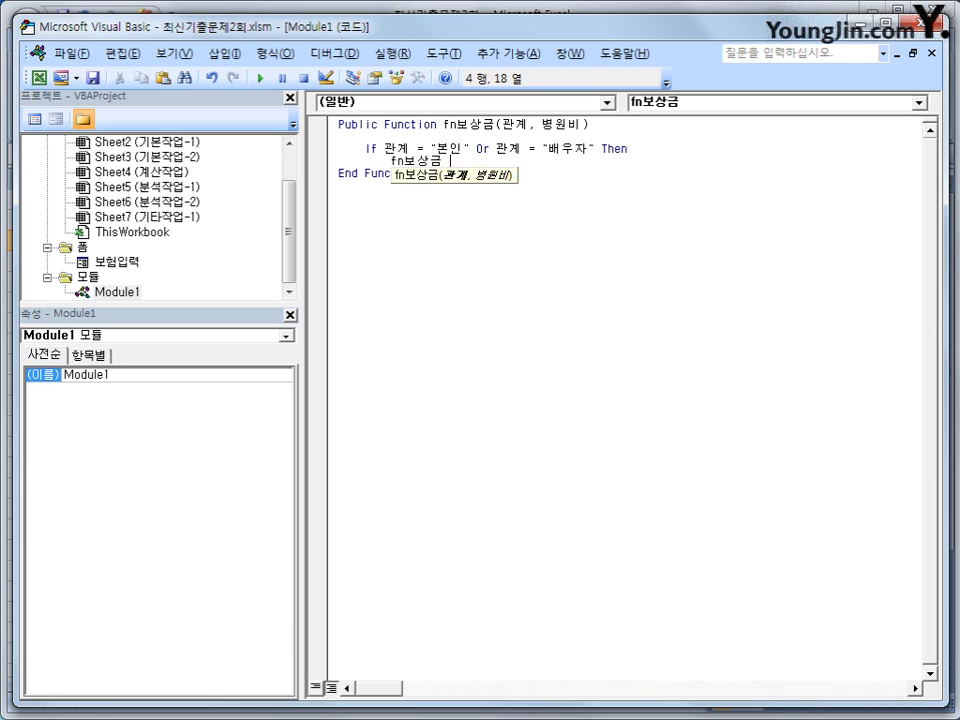
pyautogui.write('= 병원비 ')
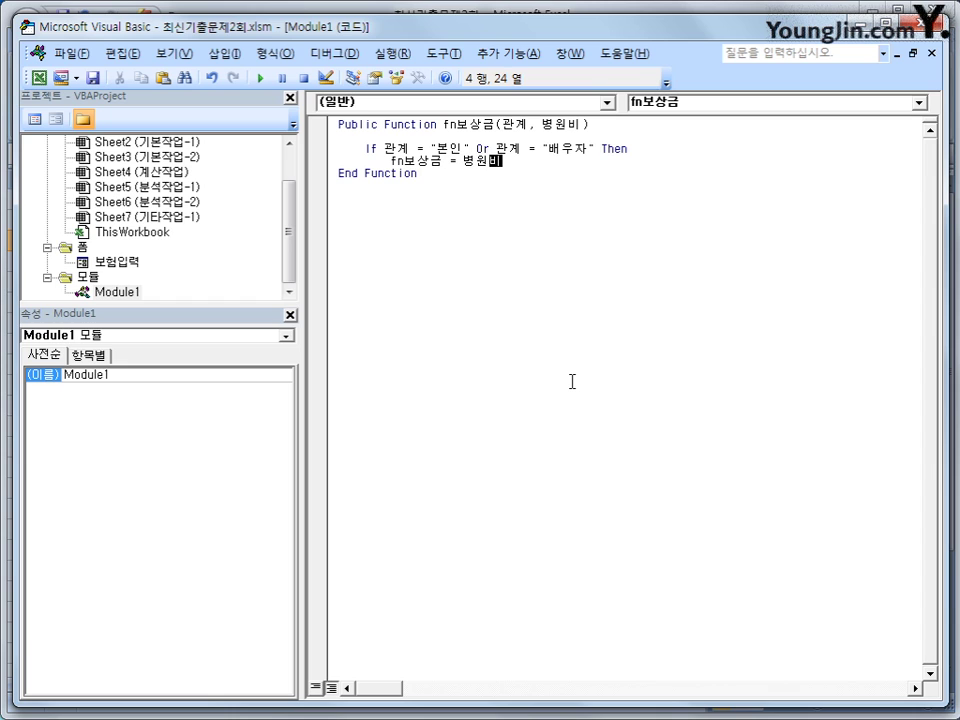
pyautogui.write('* 0.9')
pyautogui.press('Return')
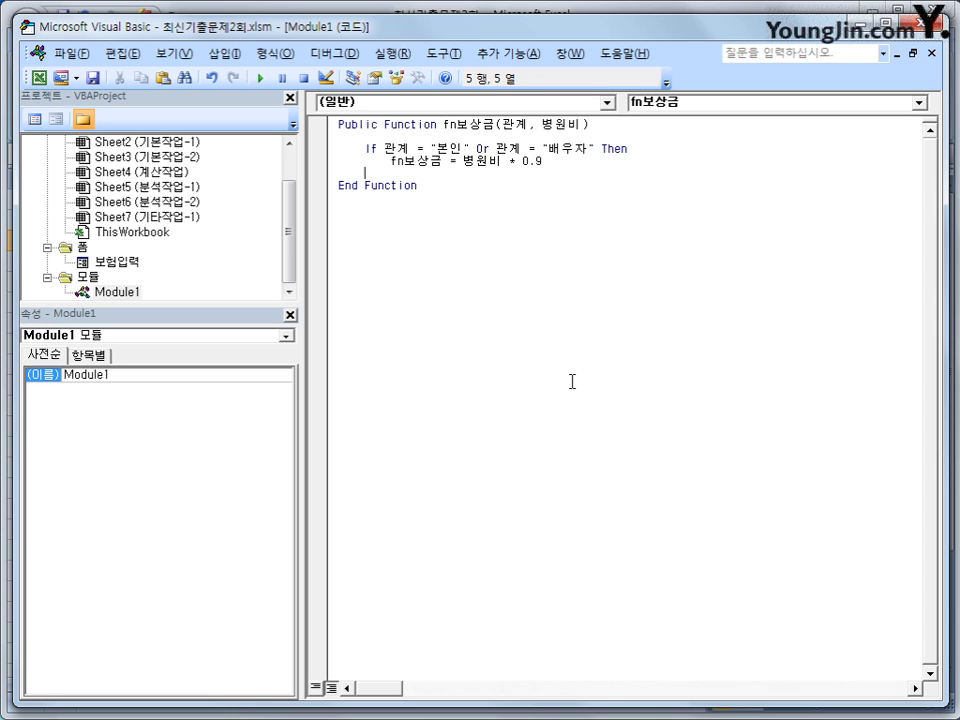
# Add an Else branch that returns fn보상금 = 병원비 * 0.5
pyautogui.write('else')
pyautogui.press('Return')
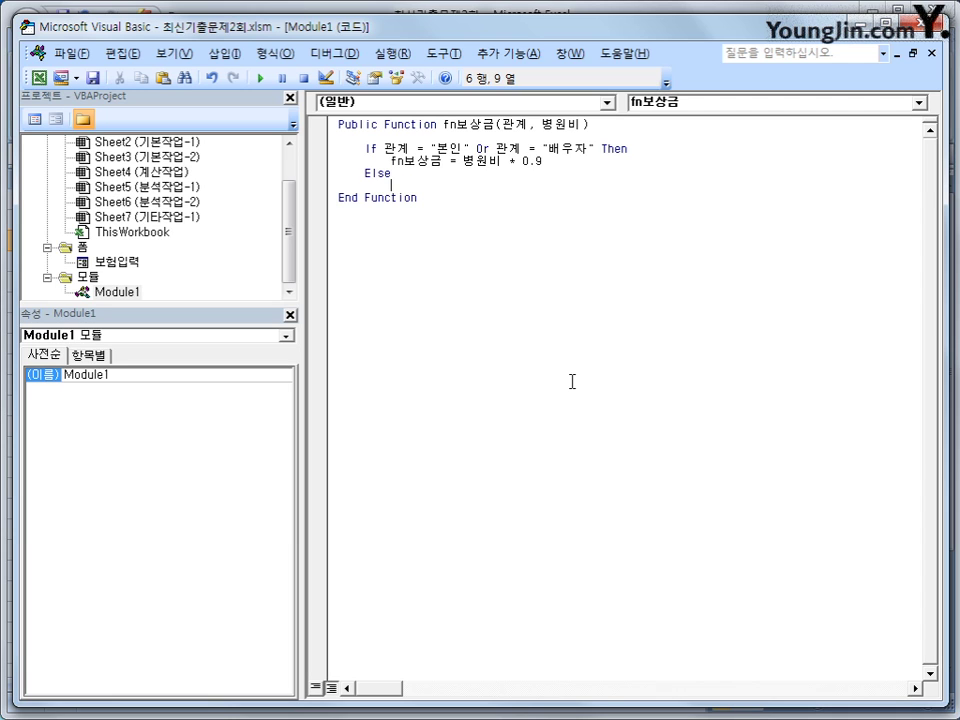
pyautogui.write('fn보상금 = ')
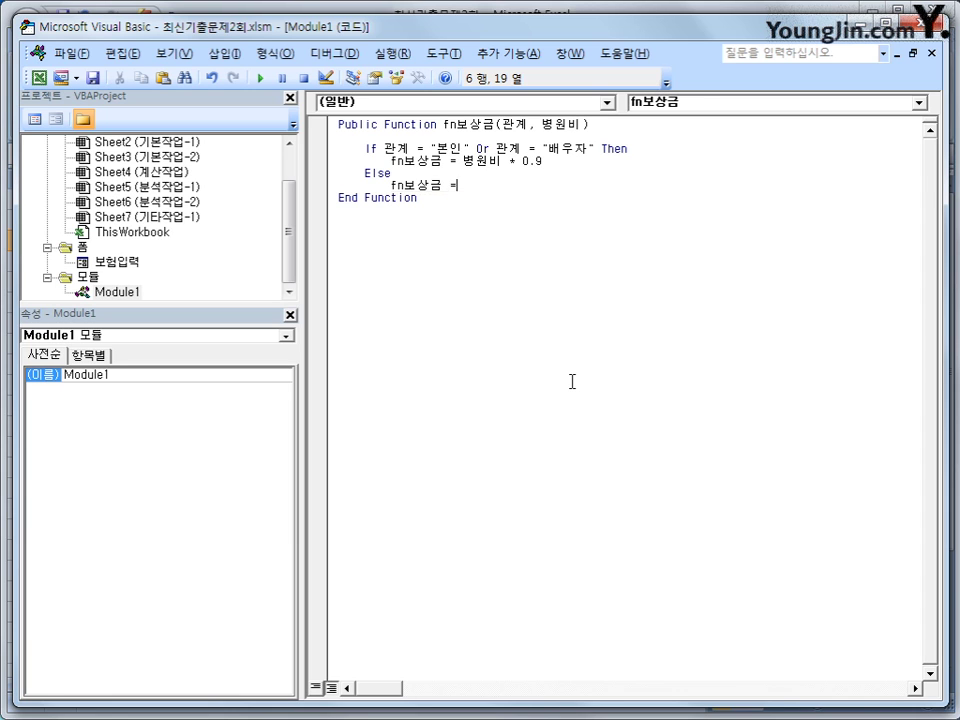
pyautogui.write('병원비 * 0.5')
pyautogui.press('Return')
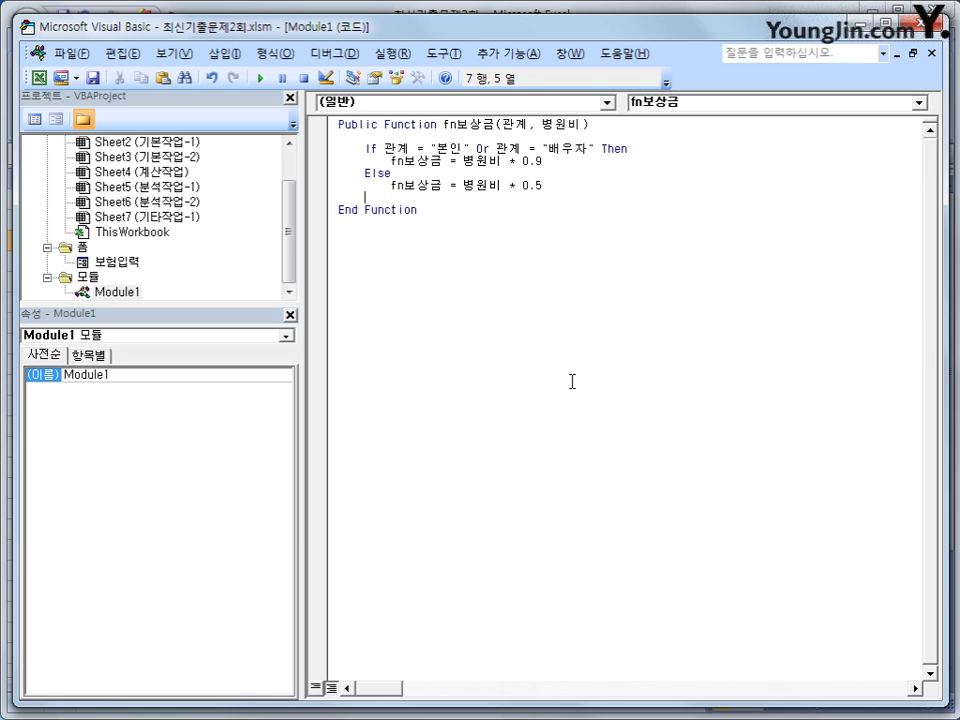
# Finish the block with End If and return to the 계산작업 worksheet
pyautogui.write('ㄷ')
pyautogui.press('BackSpace')
pyautogui.write('end if')
pyautogui.press('Return')
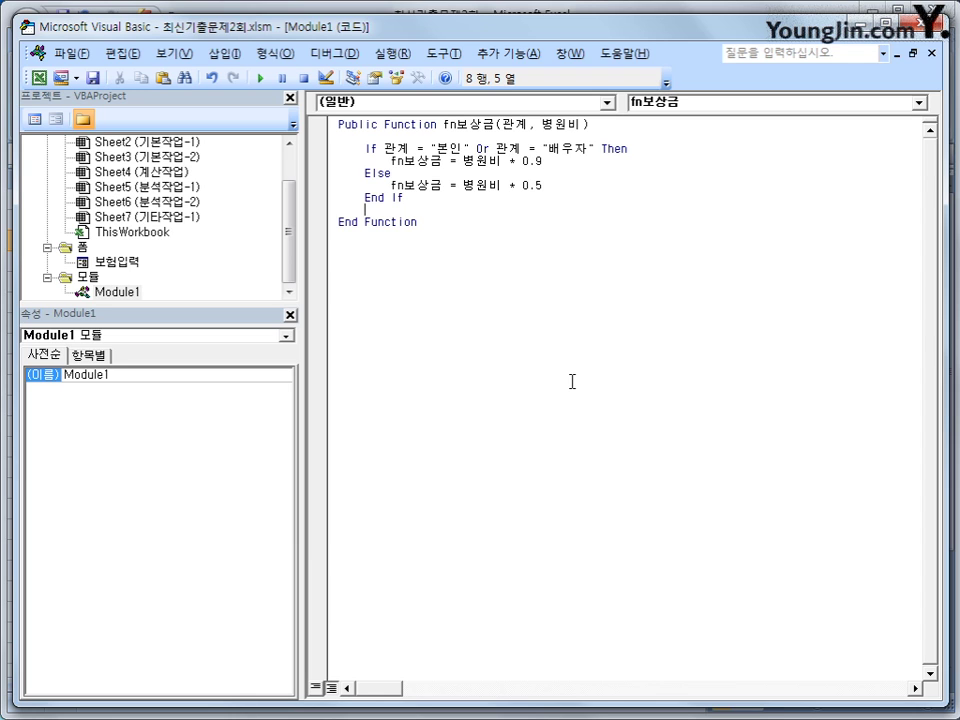
pyautogui.press('Down')
pyautogui.press('Down')
pyautogui.hotkey('alt', 'F11')
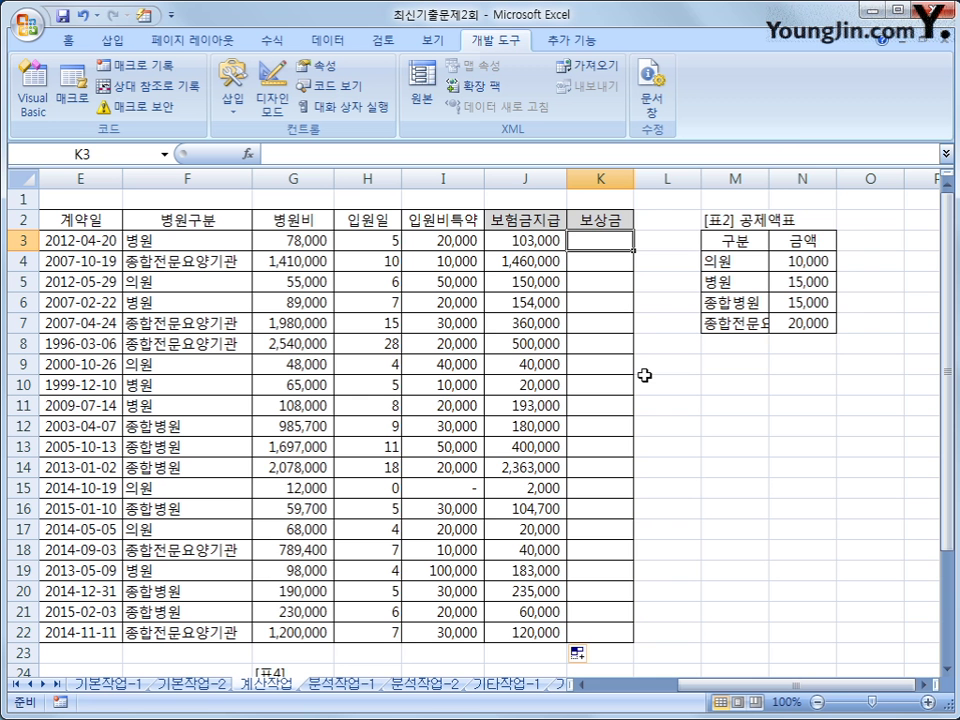
# Insert the function fn보상금 from the 사용자 정의 category into K3
pyautogui.click(247, 154)
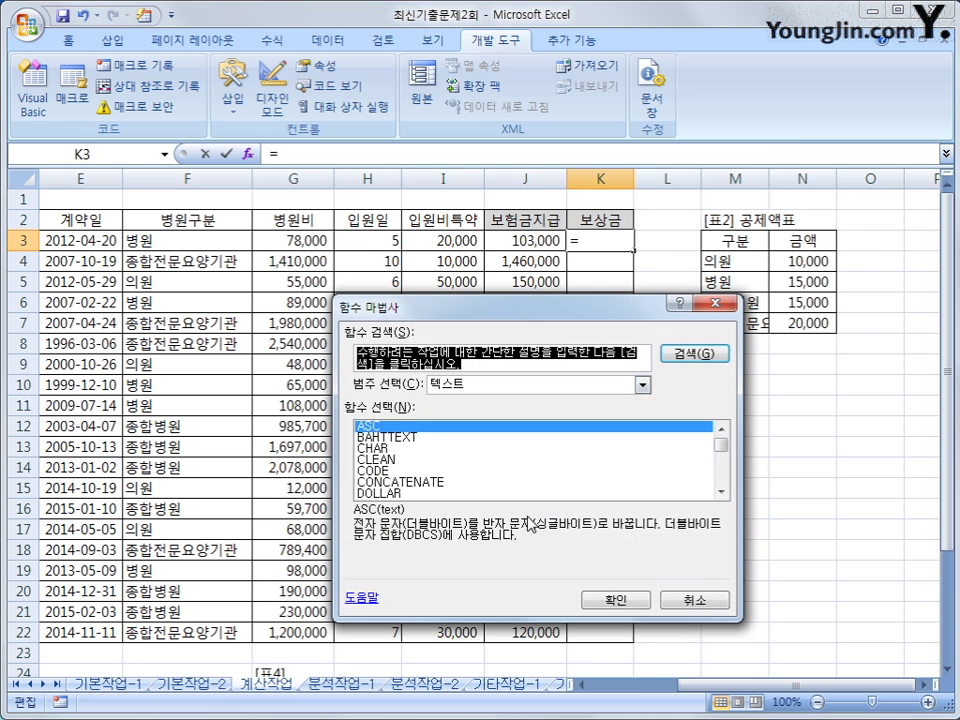
pyautogui.click(472, 387)
pyautogui.click(490, 525)
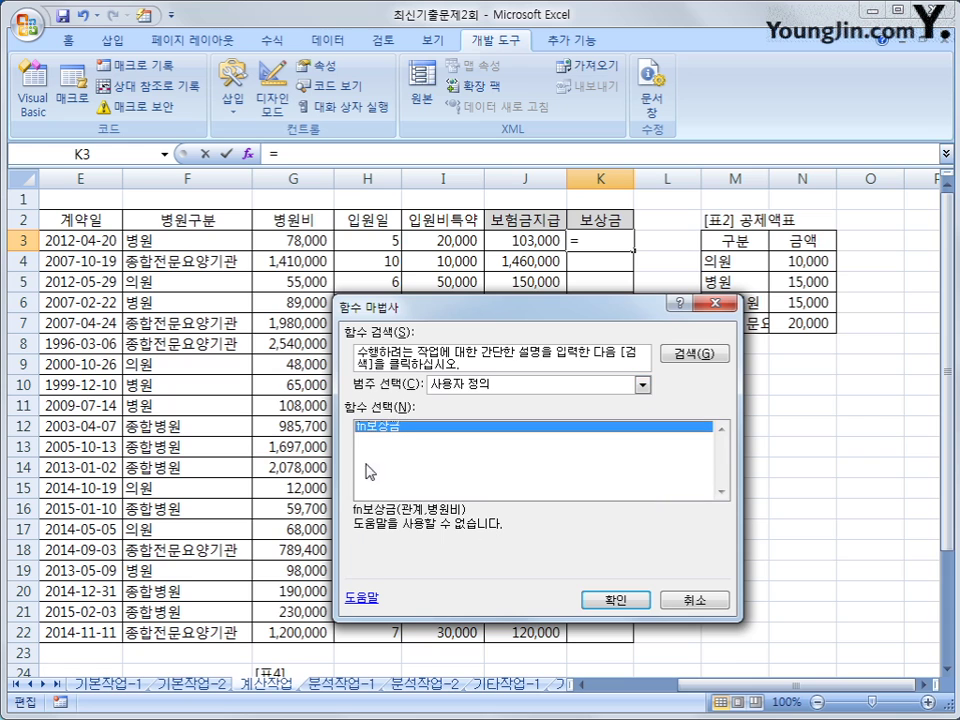
pyautogui.click(593, 602)
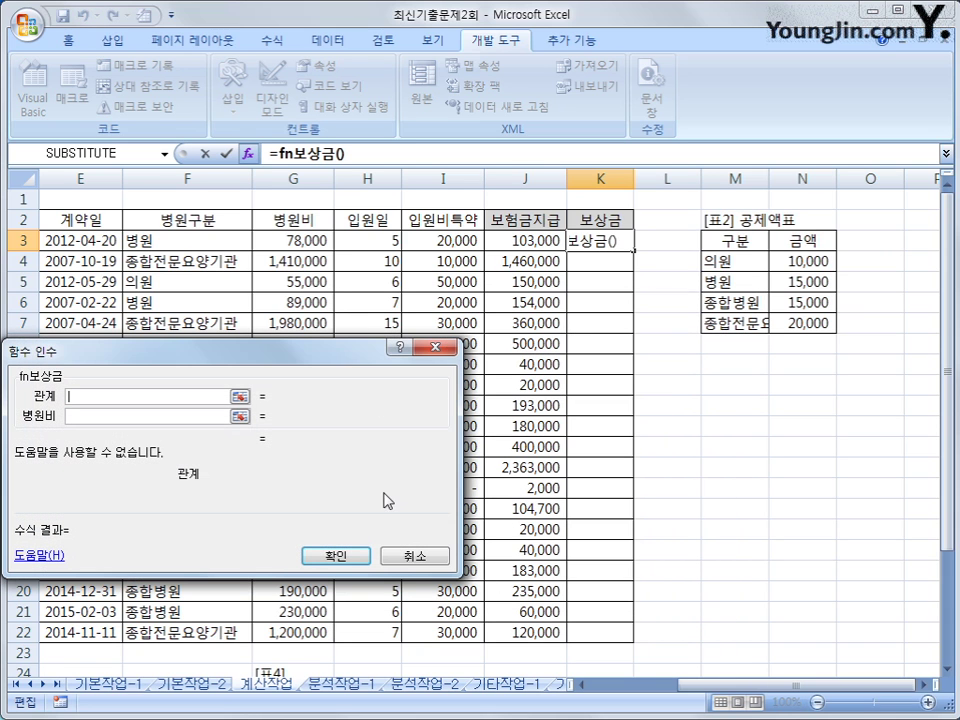
# Set the fn보상금 arguments to C3 for 관계 and G3 for 병원비, and enter the formula
pyautogui.moveTo(735, 684); pyautogui.dragTo(643, 684)
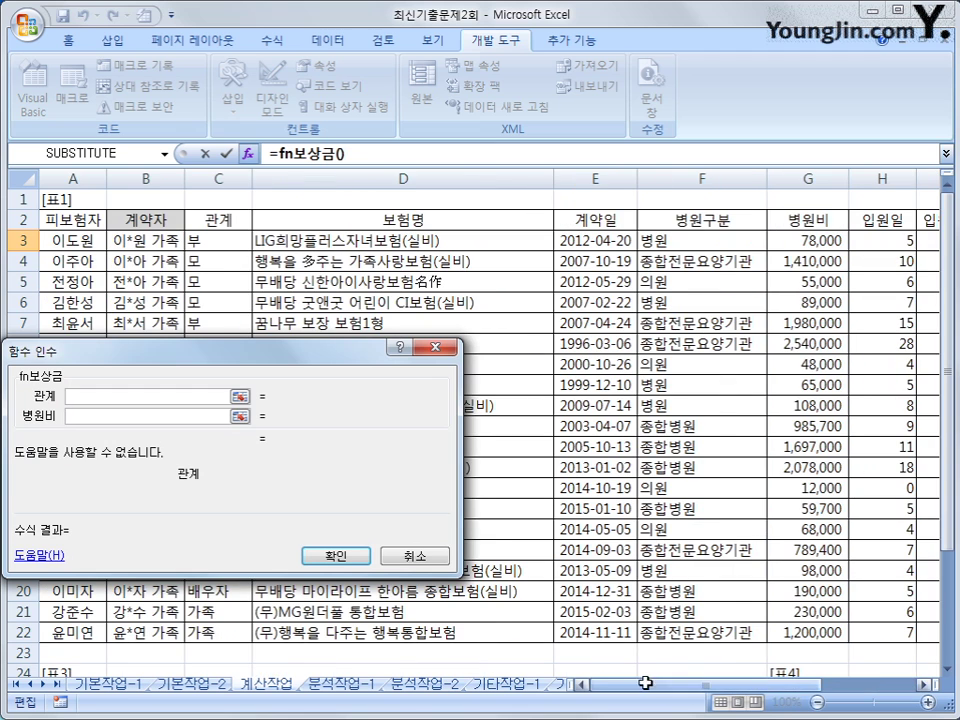
pyautogui.click(219, 247)
pyautogui.click(130, 417)
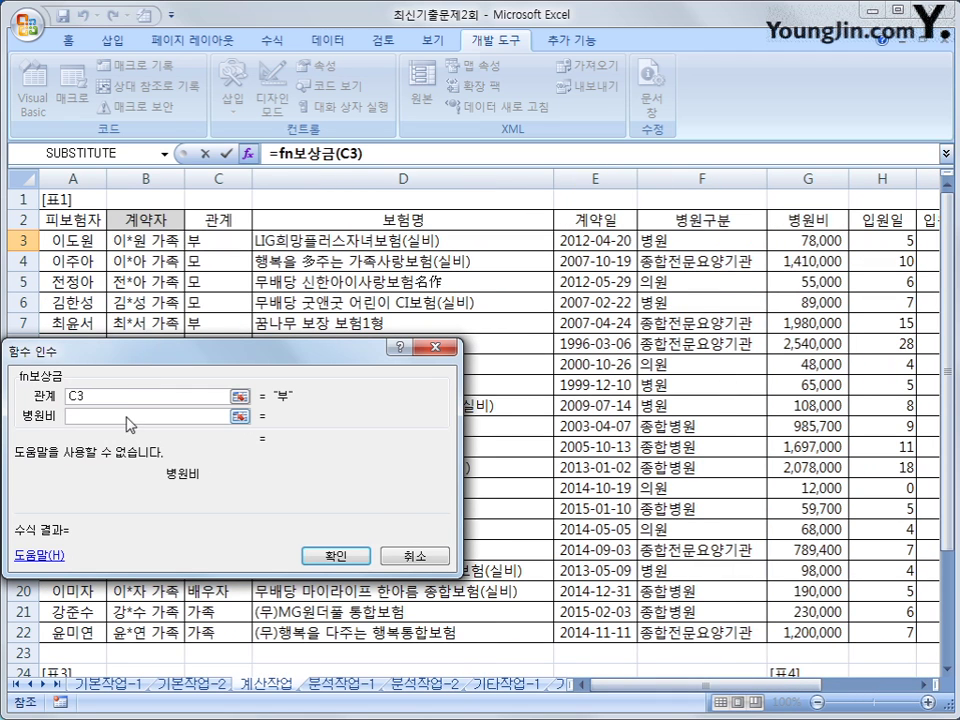
pyautogui.click(803, 240)
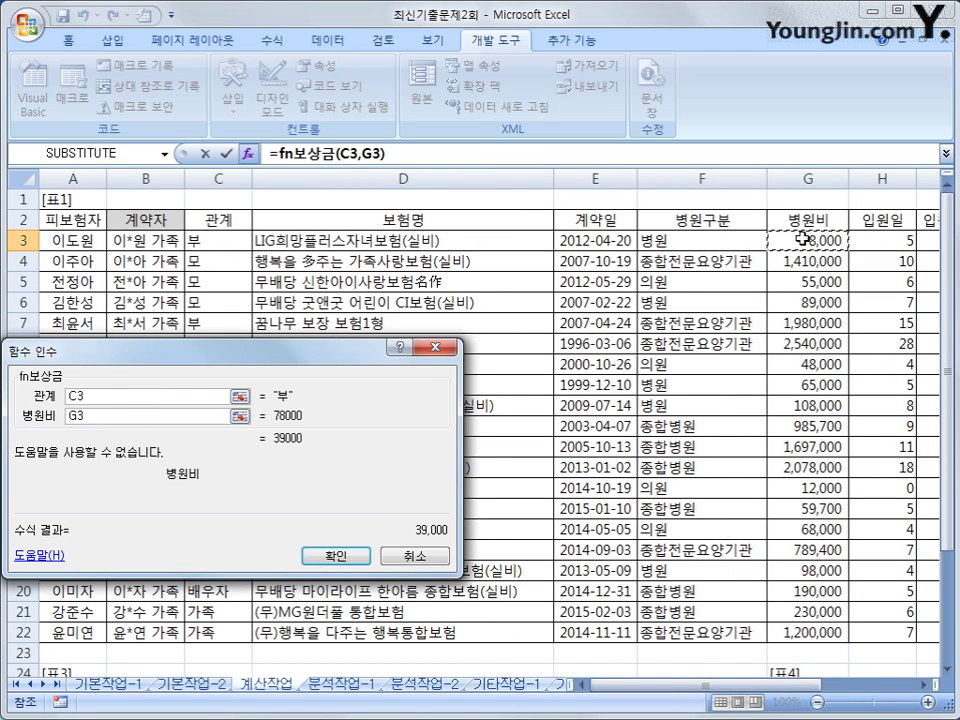
pyautogui.click(333, 555)
# Fill the K3 formula down to K22 and widen column K to fit the 보상금 amounts
pyautogui.doubleClick(935, 249)
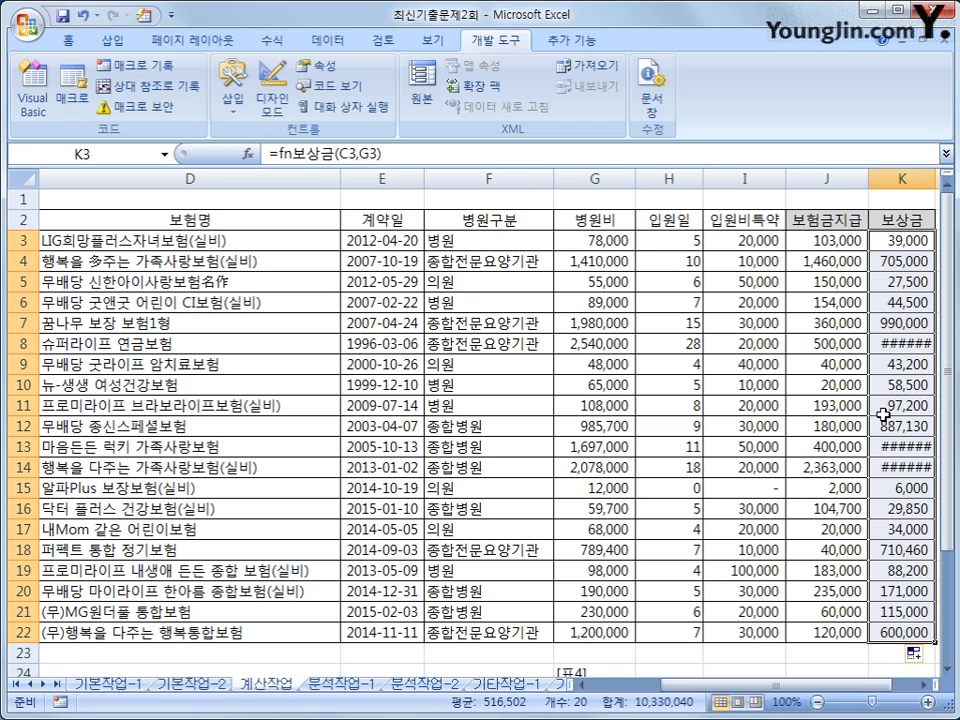
pyautogui.moveTo(937, 181); pyautogui.dragTo(945, 184)
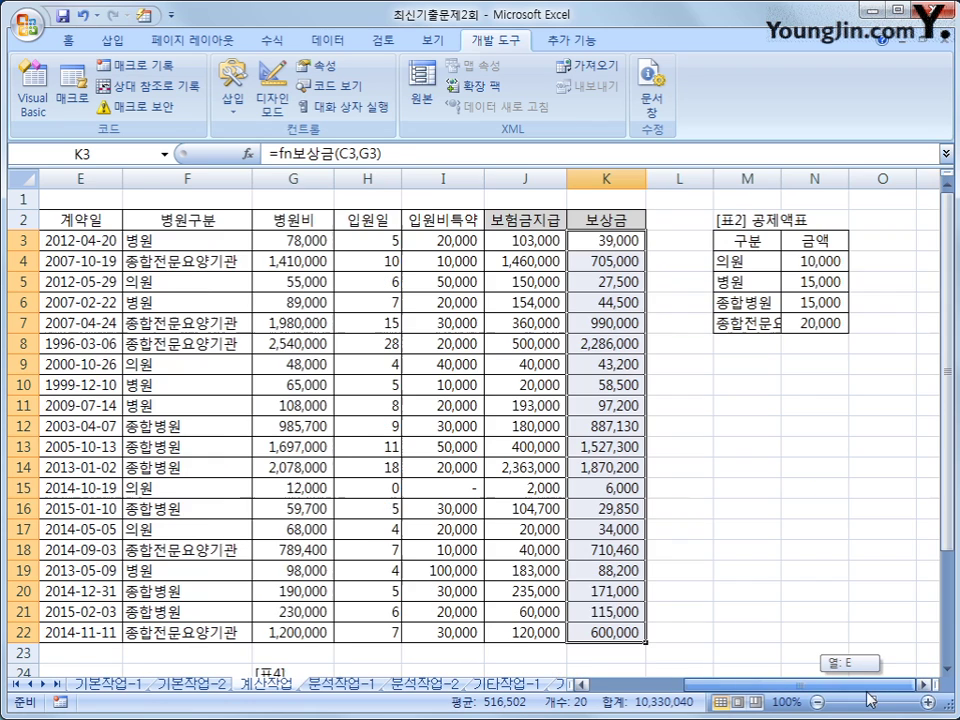
pyautogui.moveTo(860, 685); pyautogui.dragTo(868, 699)
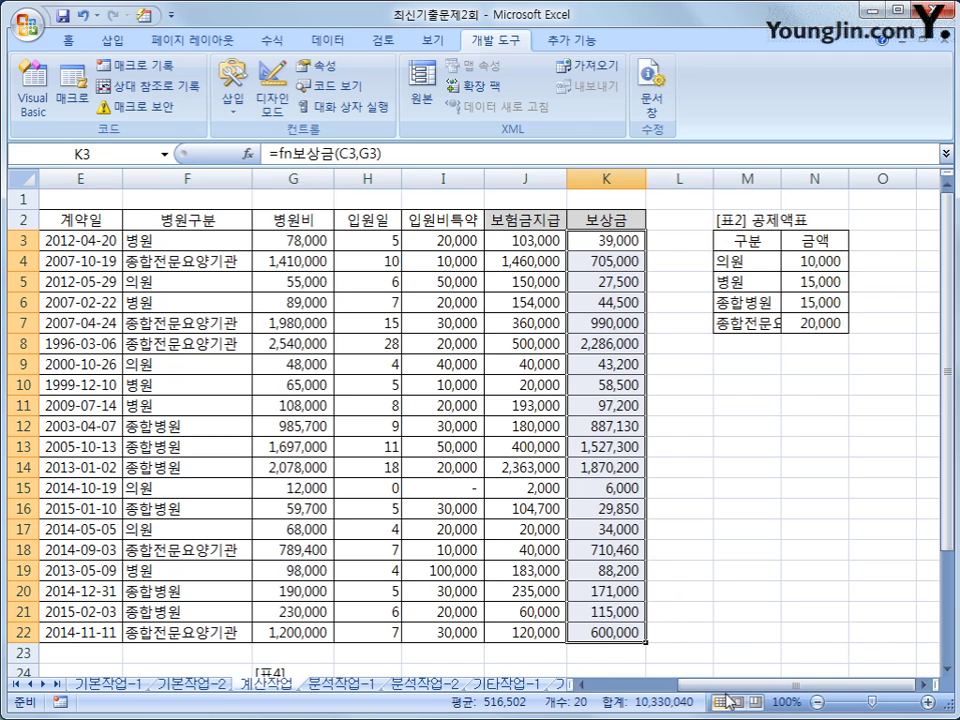
# Start a SUM formula with a nested opening parenthesis in B26 of [표3], where 부 meets 의원
pyautogui.hscroll(-3, 505, 515)
pyautogui.scroll(-2, 433, 505)
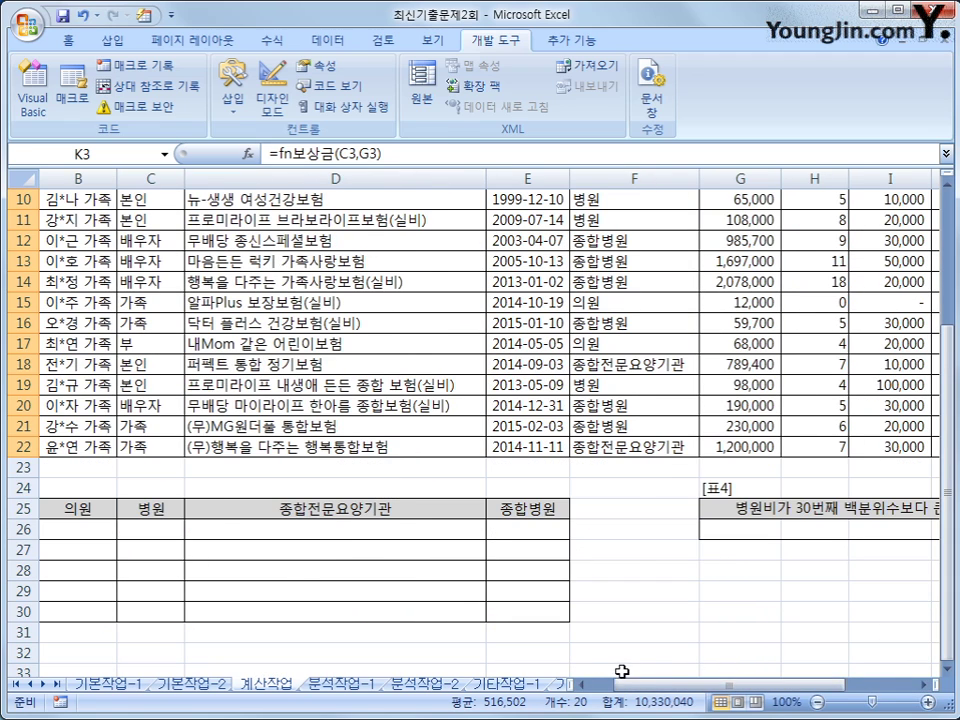
pyautogui.hscroll(-1, 560, 672)
pyautogui.click(74, 526)
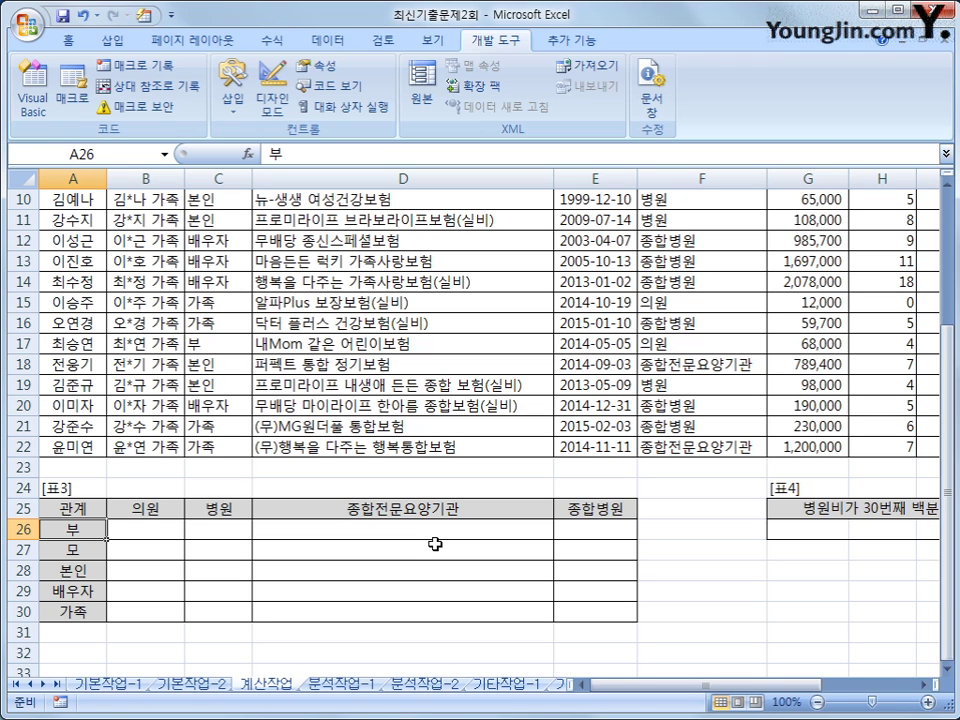
pyautogui.click(143, 536)
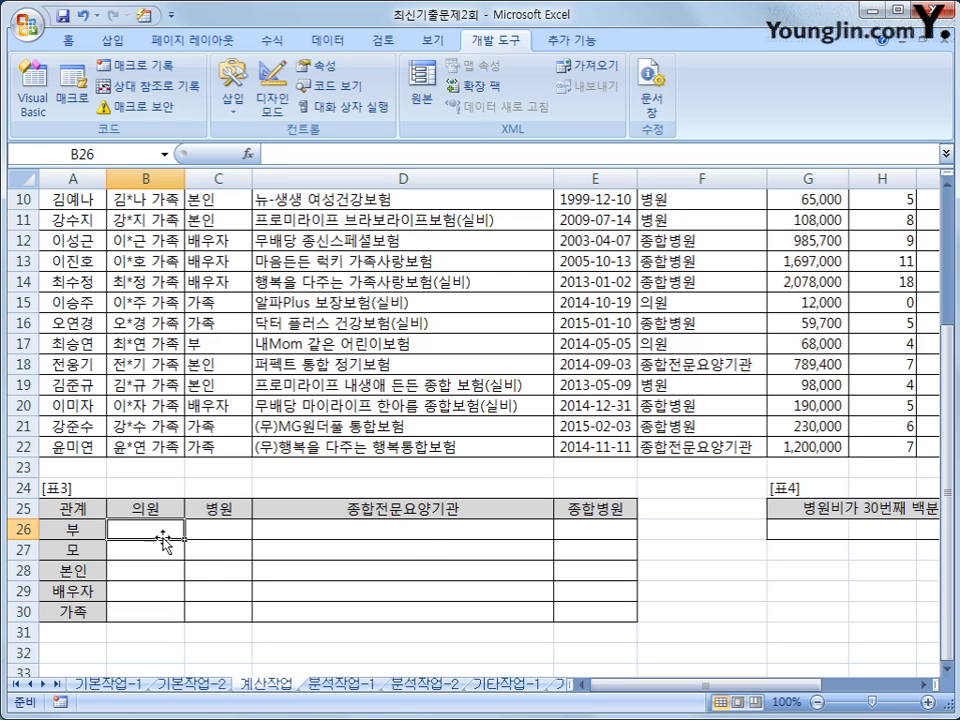
pyautogui.write('=s')
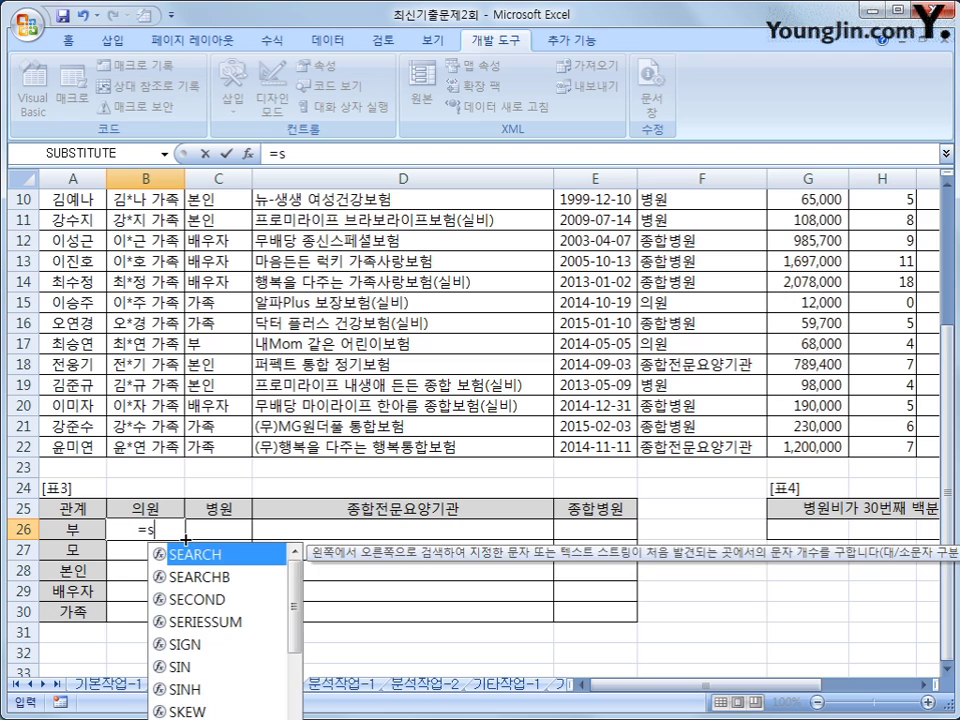
pyautogui.write('um(')
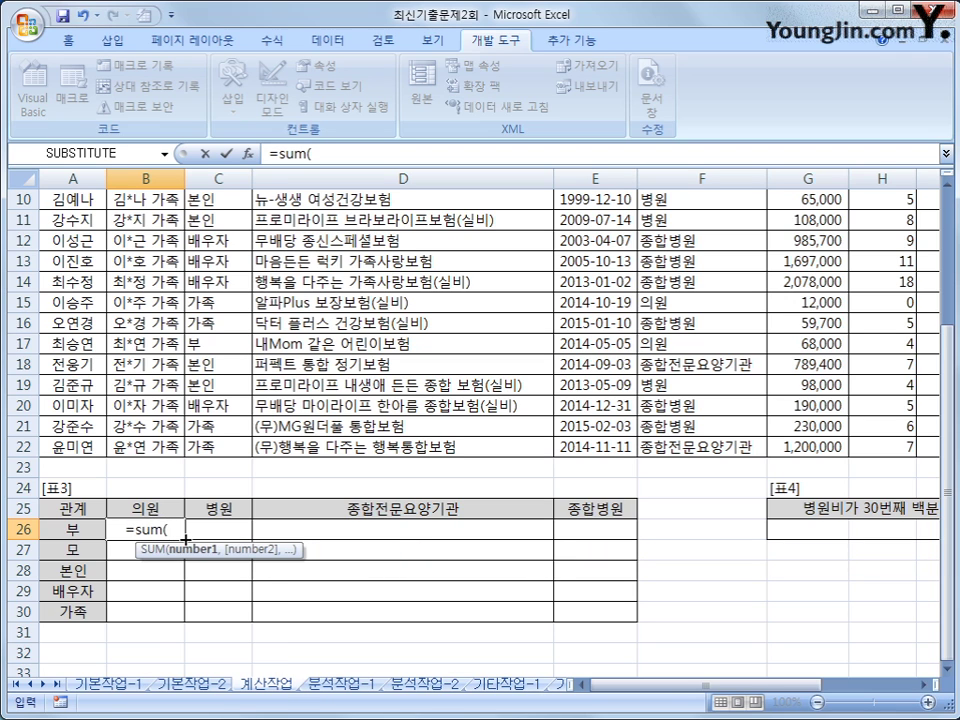
pyautogui.write('(')
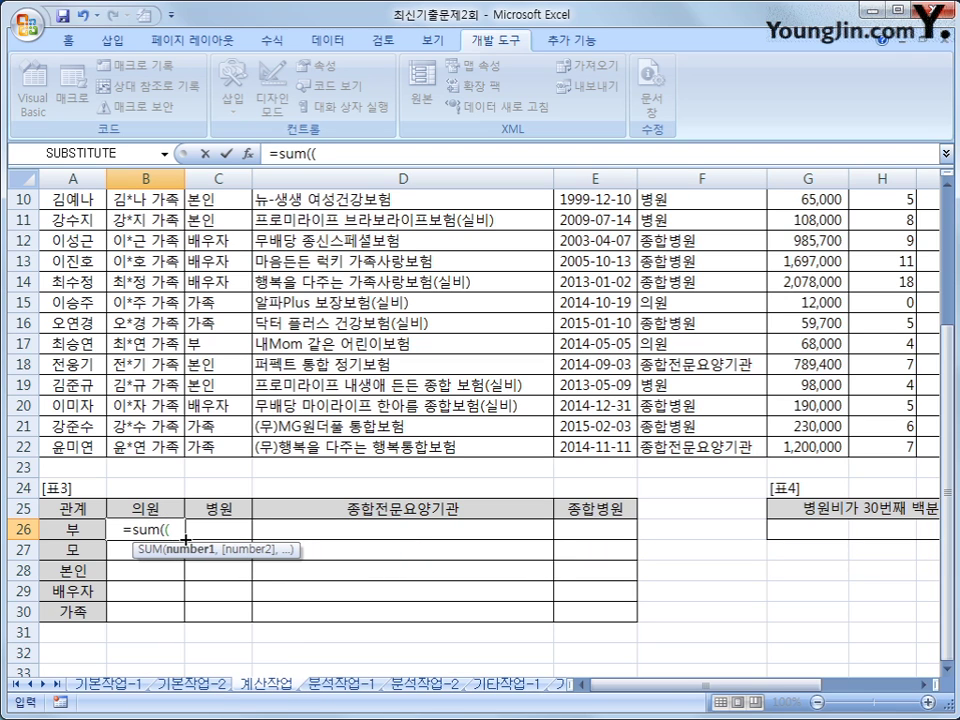
# Add the first condition to the B26 SUM formula, comparing 관계 range $C$3:$C$22 with $A26, and close its parenthesis
pyautogui.scroll(3, 140, 405)
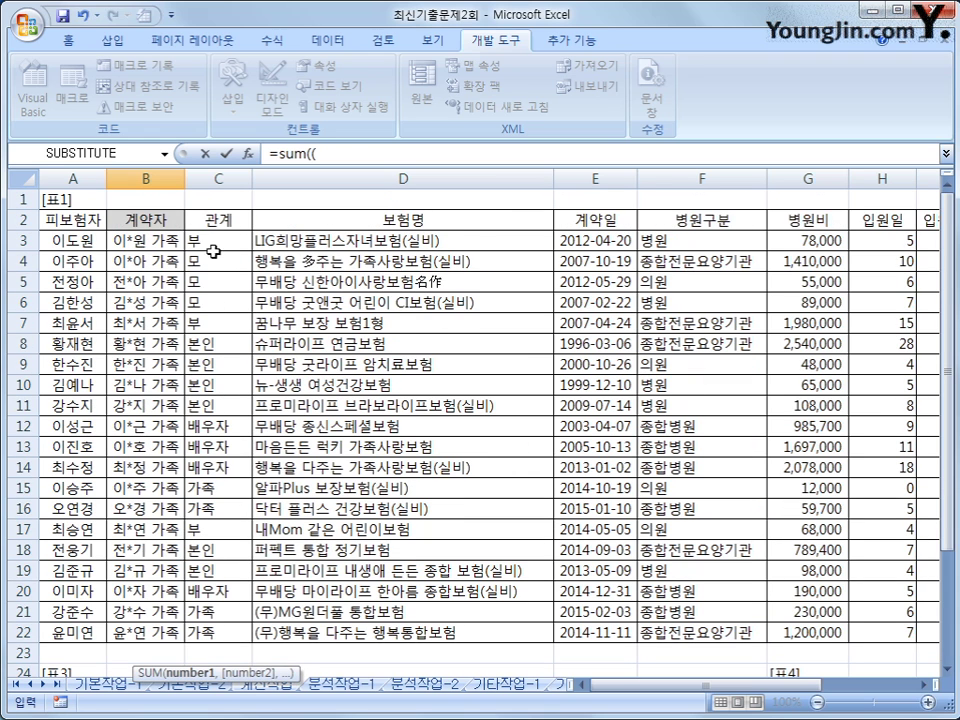
pyautogui.moveTo(213, 250); pyautogui.dragTo(213, 643)
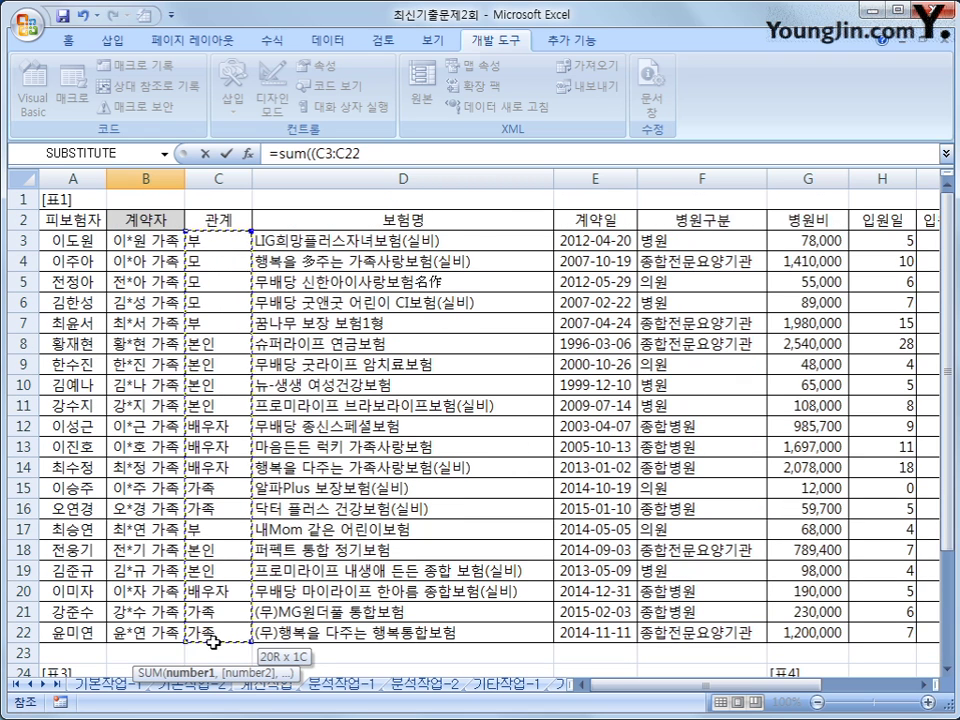
pyautogui.press('F4')
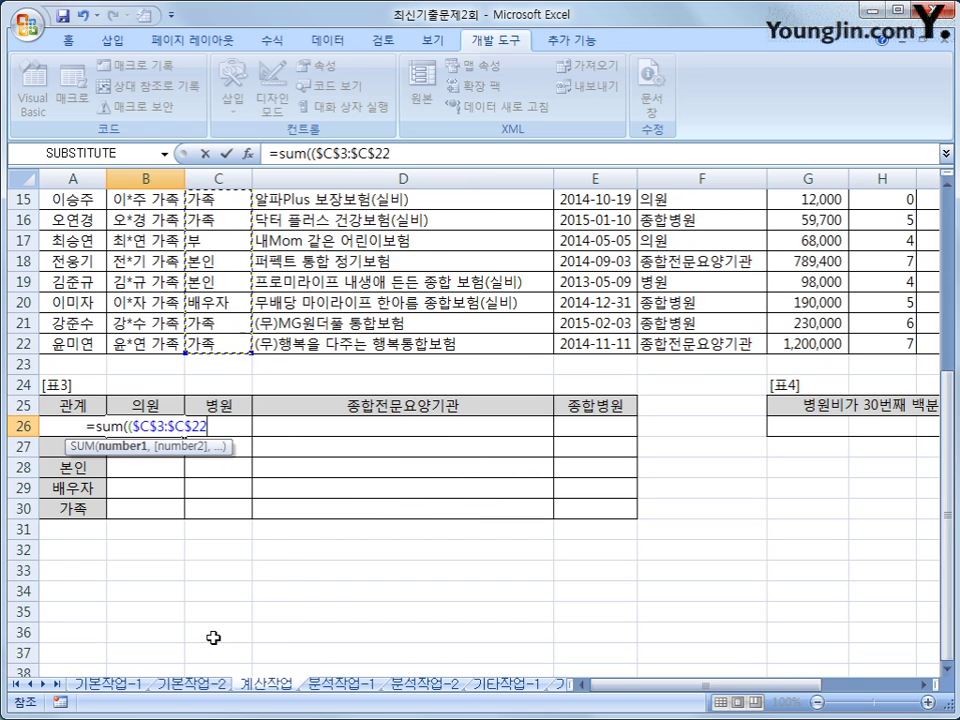
pyautogui.write('=')
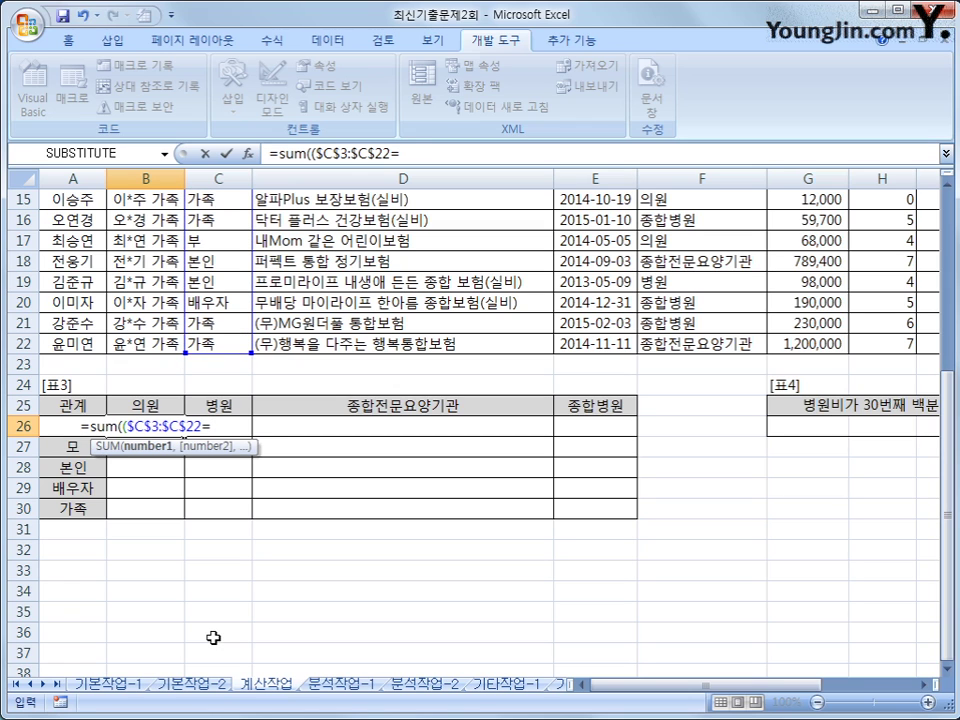
pyautogui.press('Left')
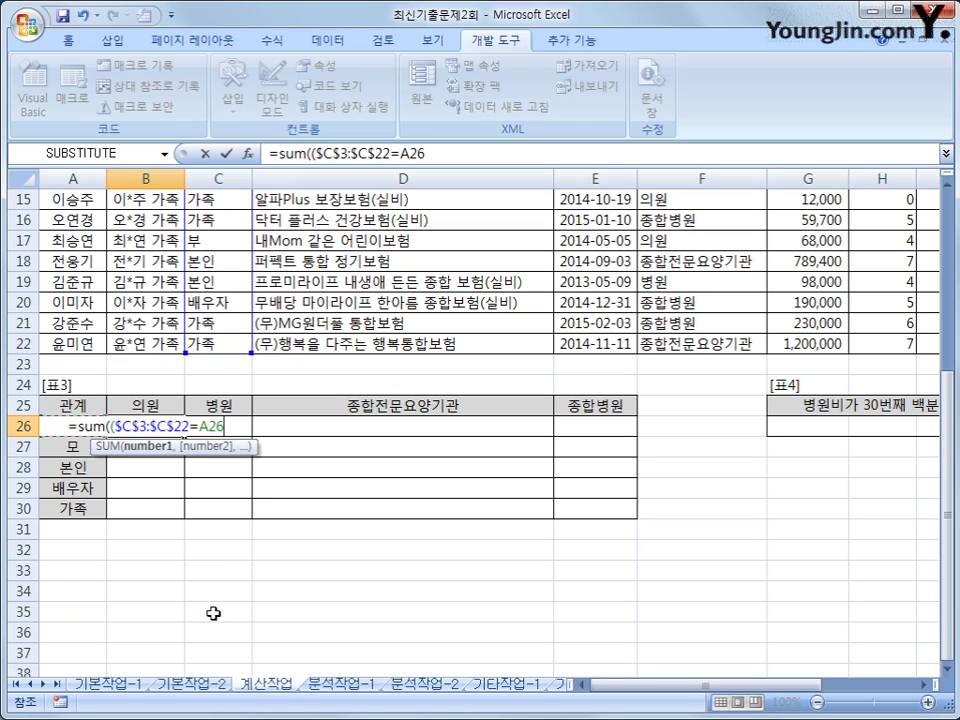
pyautogui.press('F2')
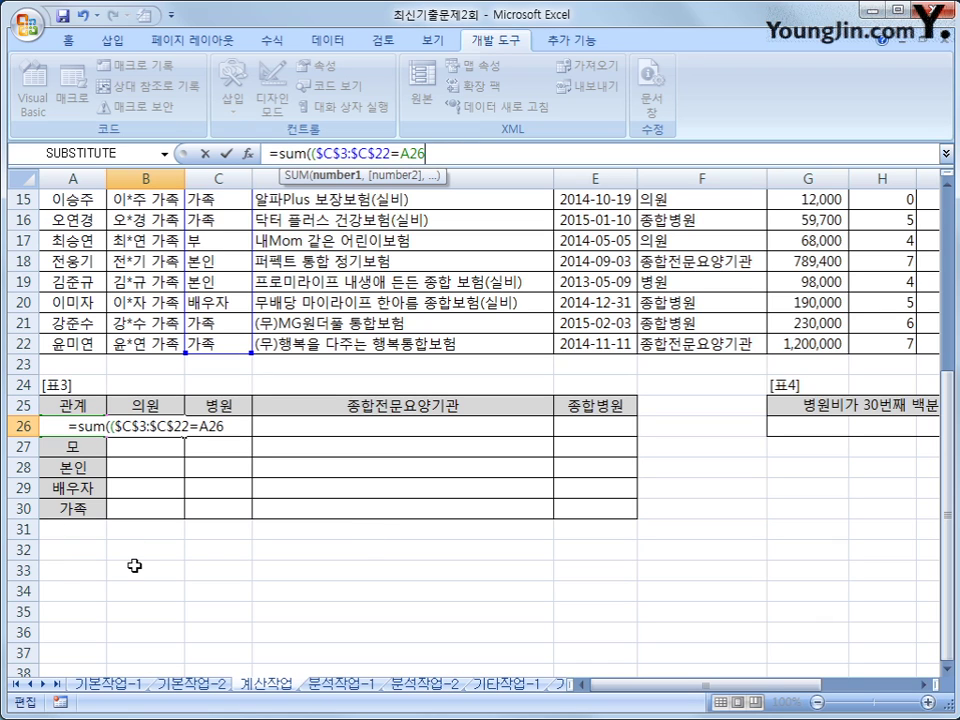
pyautogui.press('F4')
pyautogui.press('F4')
pyautogui.press('F4')
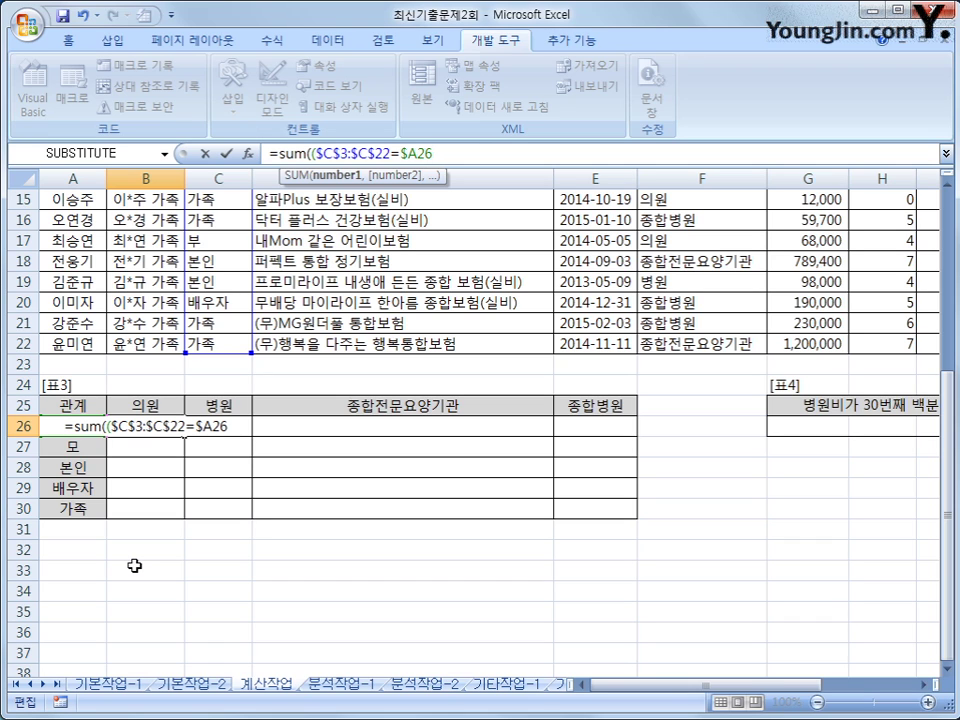
pyautogui.write(')')
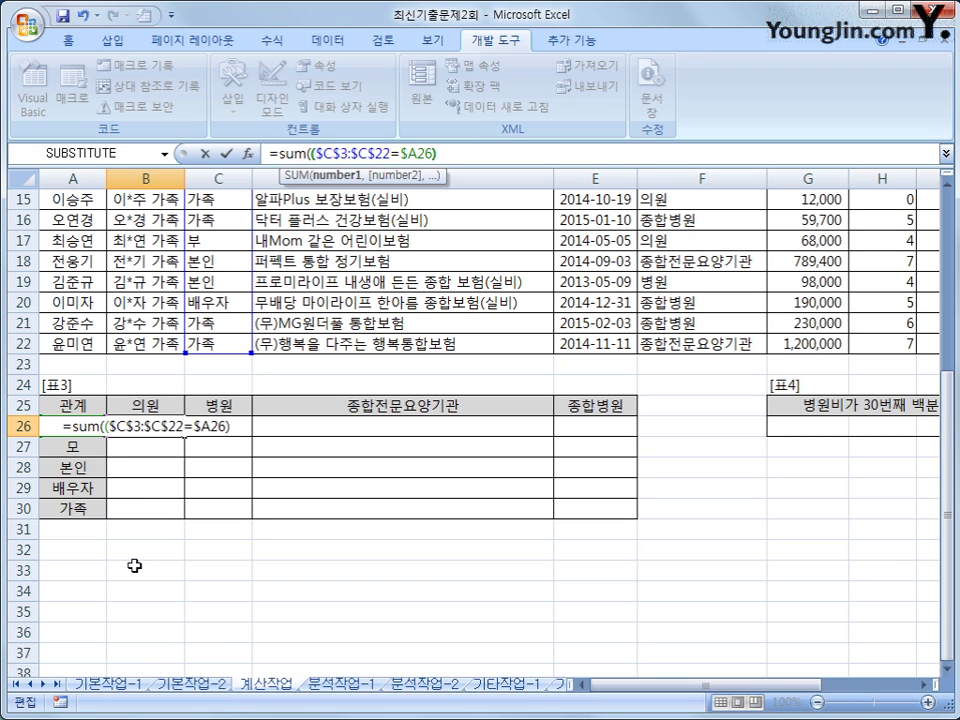
# Multiply by a second parenthesised condition comparing 병원구분 range $F$3:$F$22 with B$25
pyautogui.write('*(')
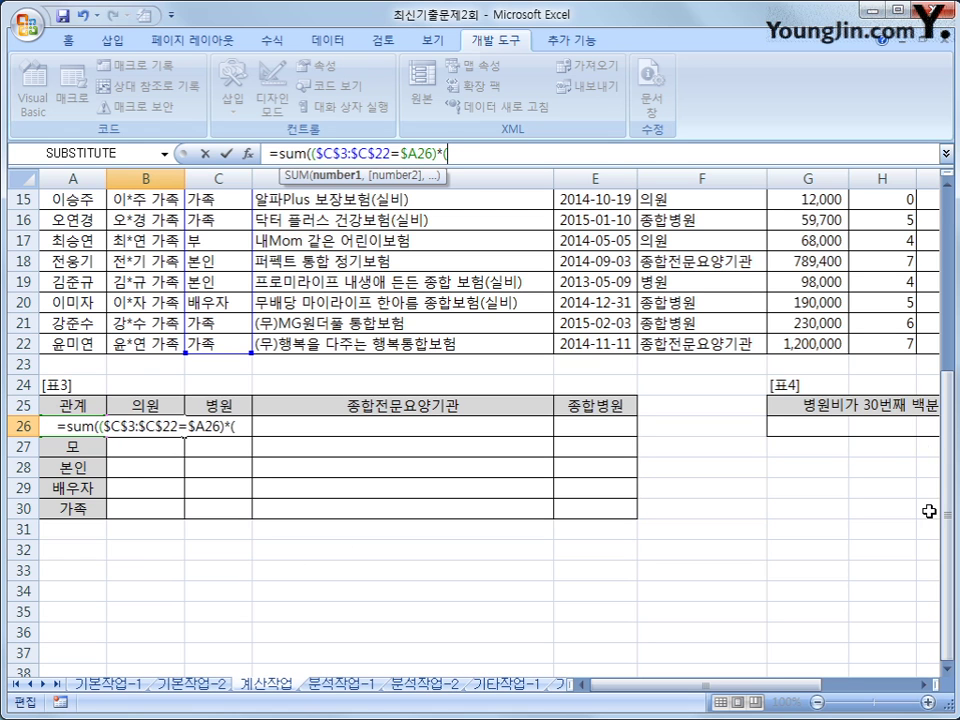
pyautogui.moveTo(948, 514); pyautogui.dragTo(958, 322)
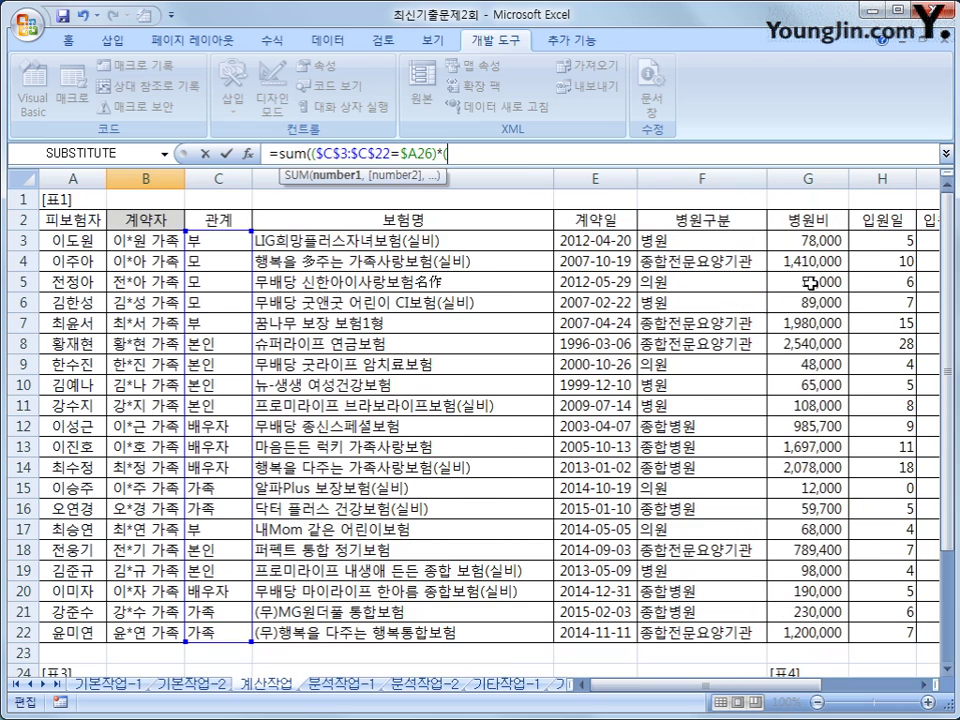
pyautogui.moveTo(735, 244); pyautogui.dragTo(692, 630)
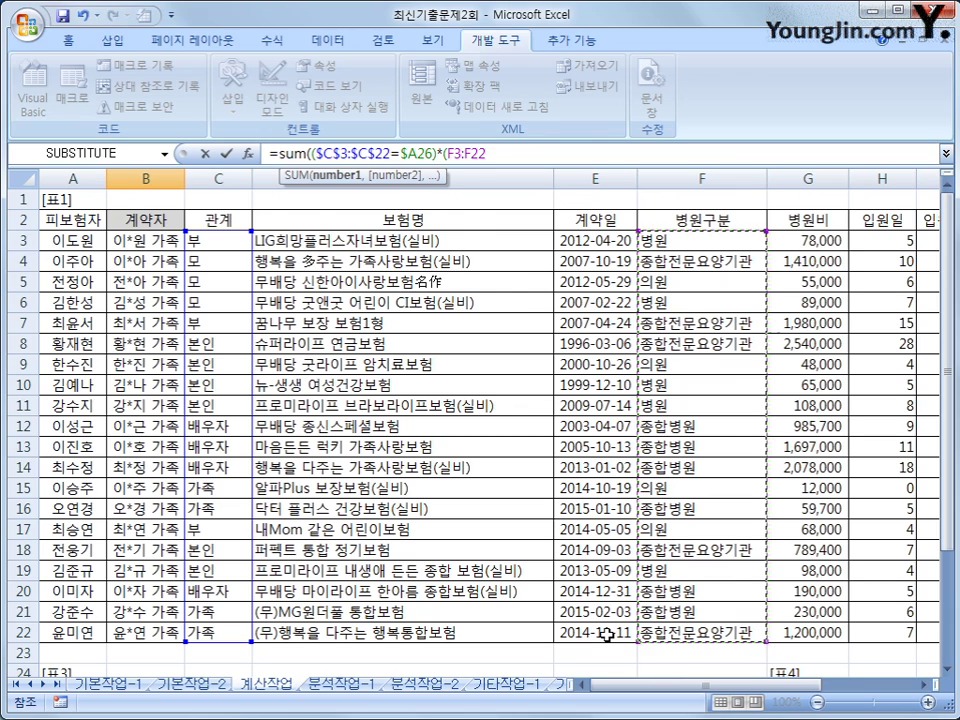
pyautogui.press('F4')
pyautogui.write('=')
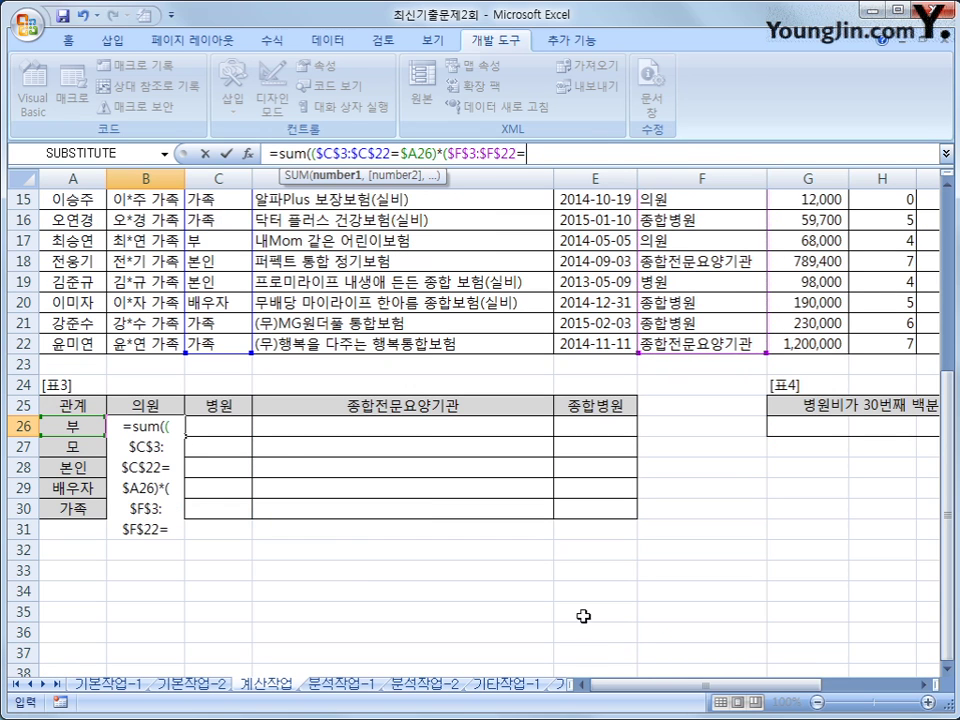
pyautogui.click(161, 403)
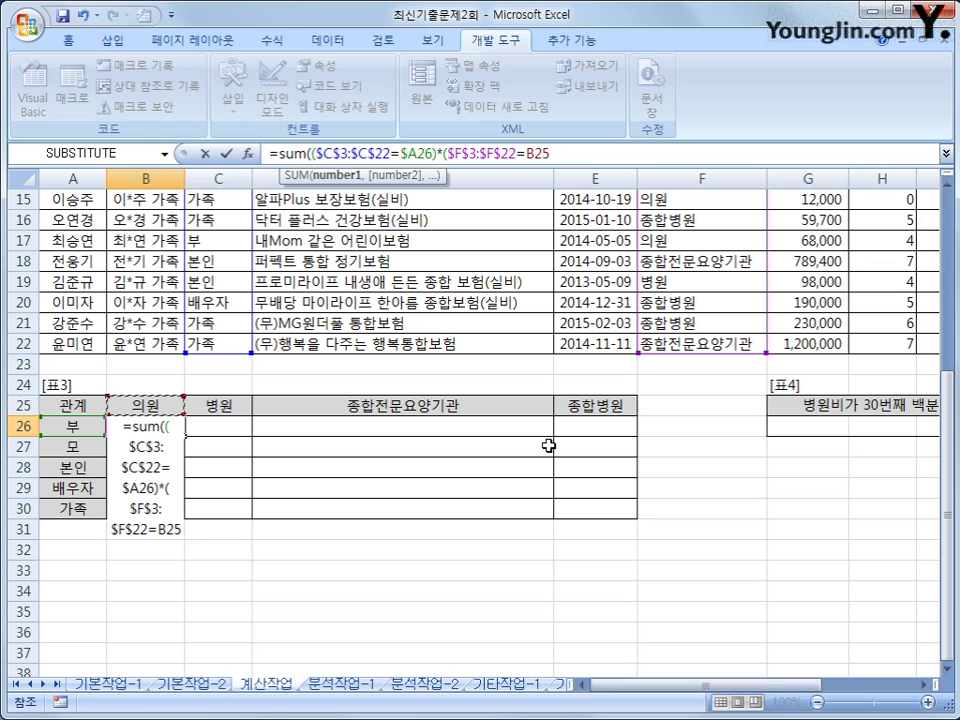
pyautogui.press('F4')
pyautogui.press('F4')
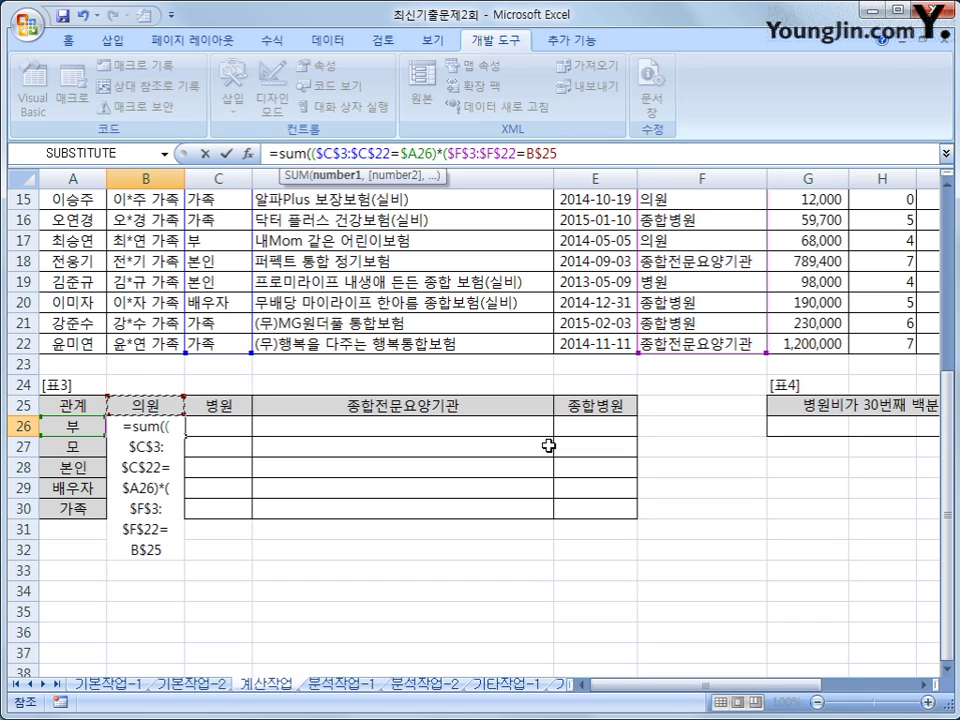
pyautogui.write(')')
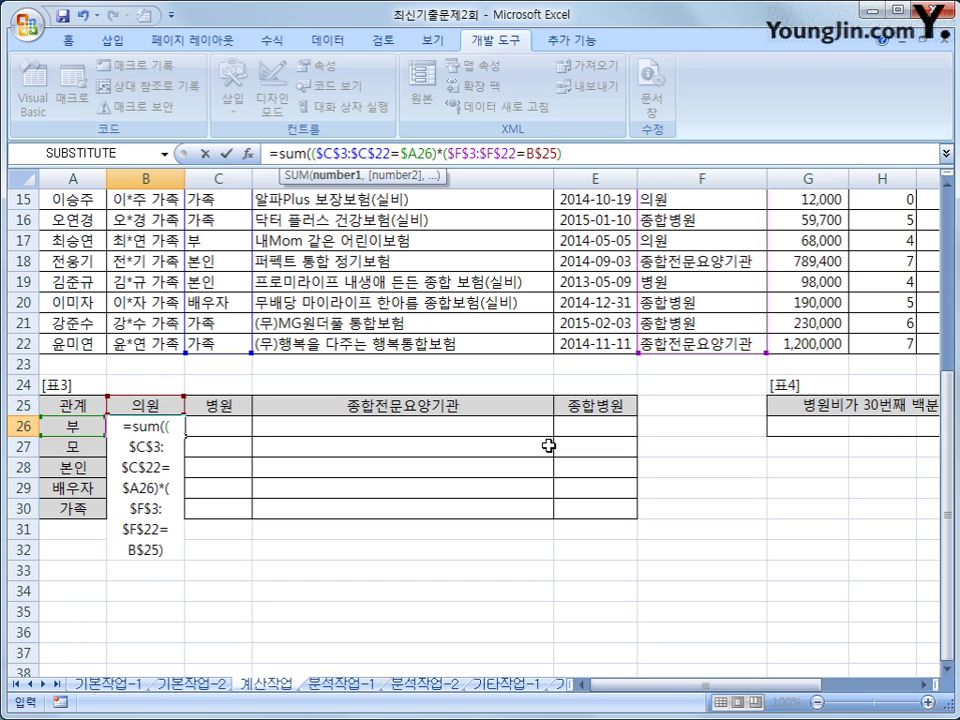
# Close the SUM, enter it as an array formula in B26, and fill it across B26:E30
pyautogui.write(')')
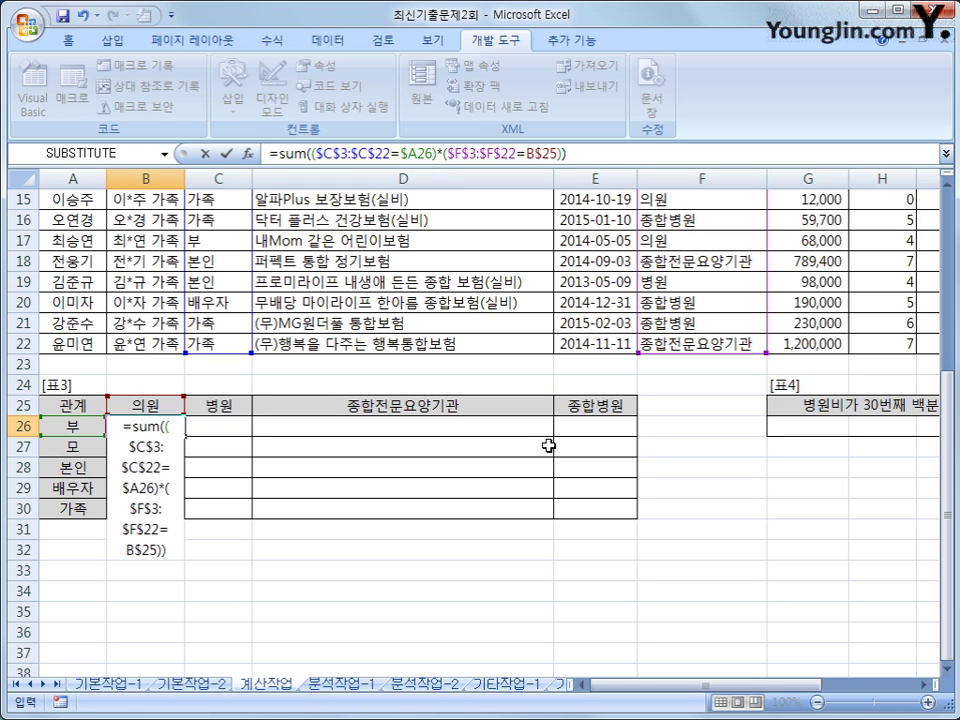
pyautogui.hotkey('ctrl', 'shift', 'Return')
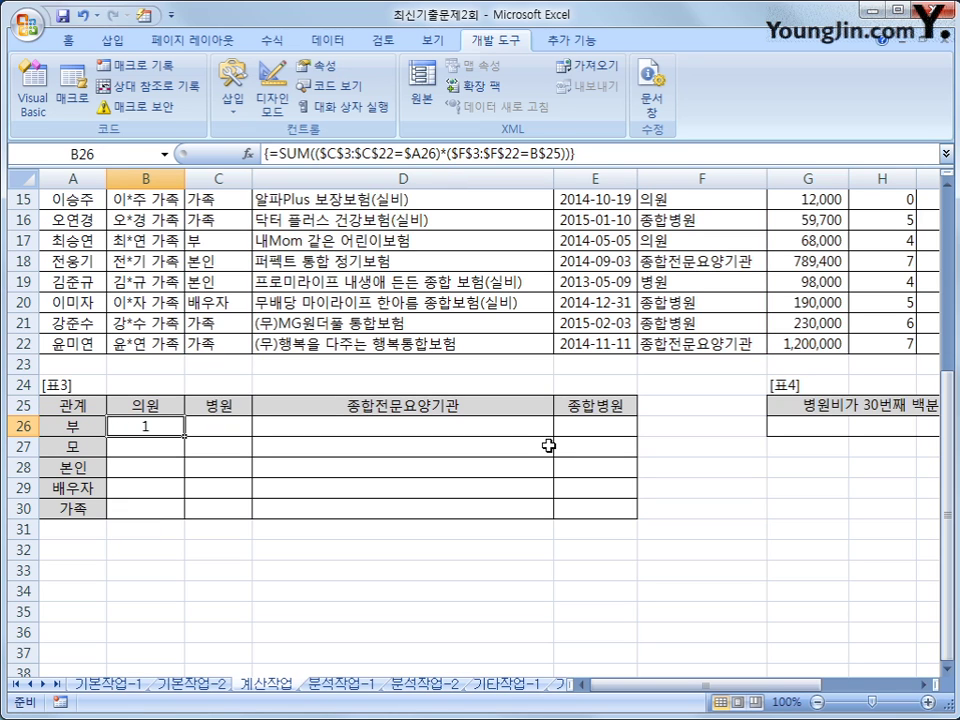
pyautogui.moveTo(185, 436); pyautogui.dragTo(620, 521)
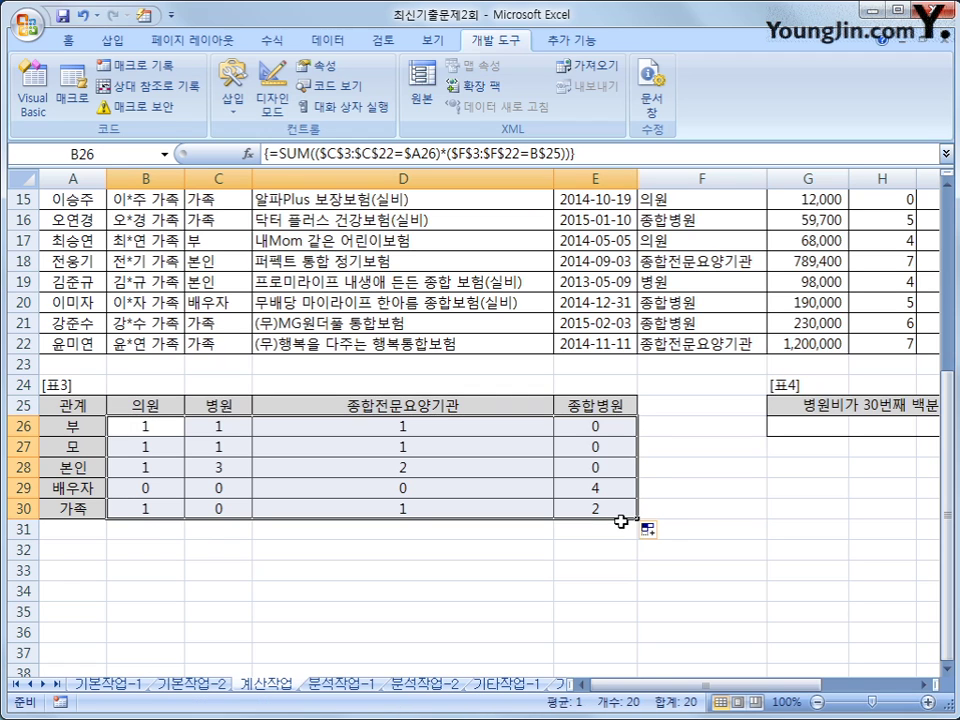
# Wrap the SUM formula in B26 in a TEXT function with the format "0 건"
pyautogui.click(136, 427)
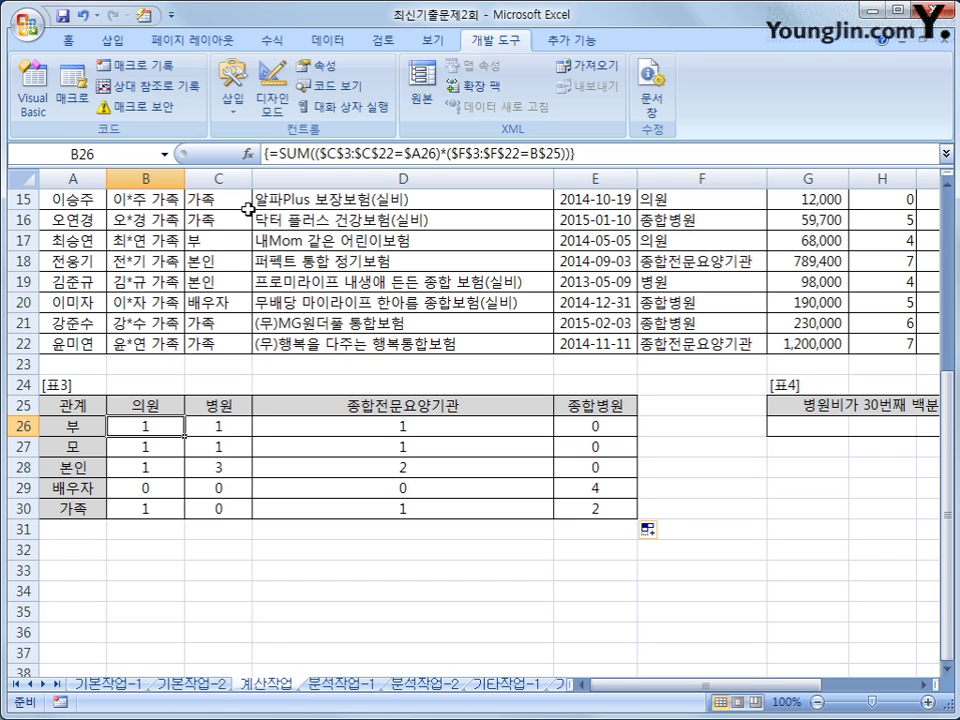
pyautogui.press('F2')
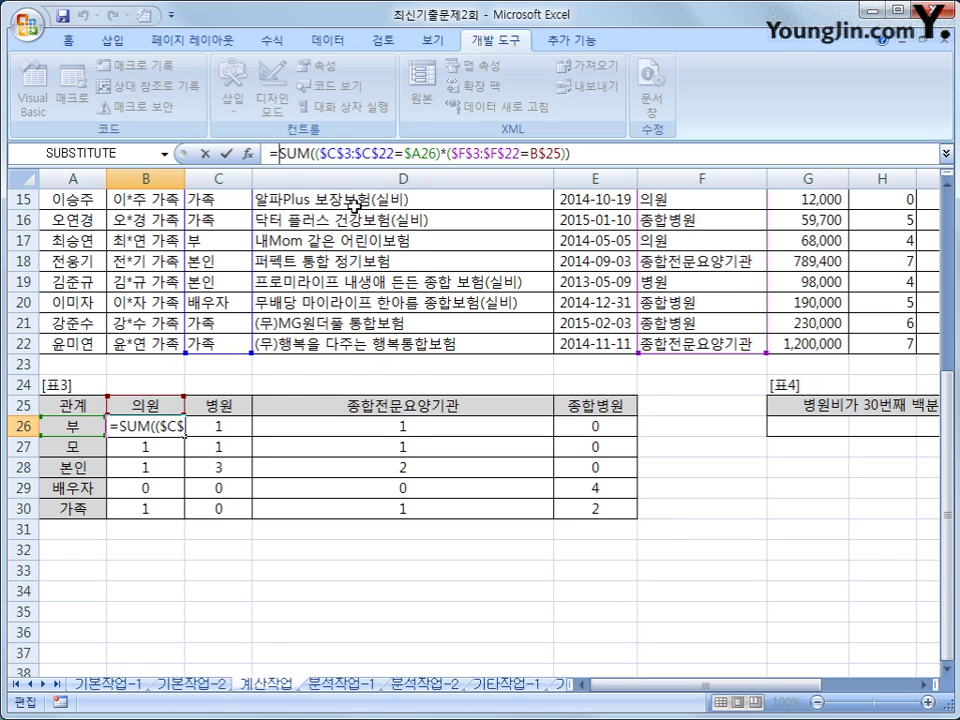
pyautogui.write('text(')
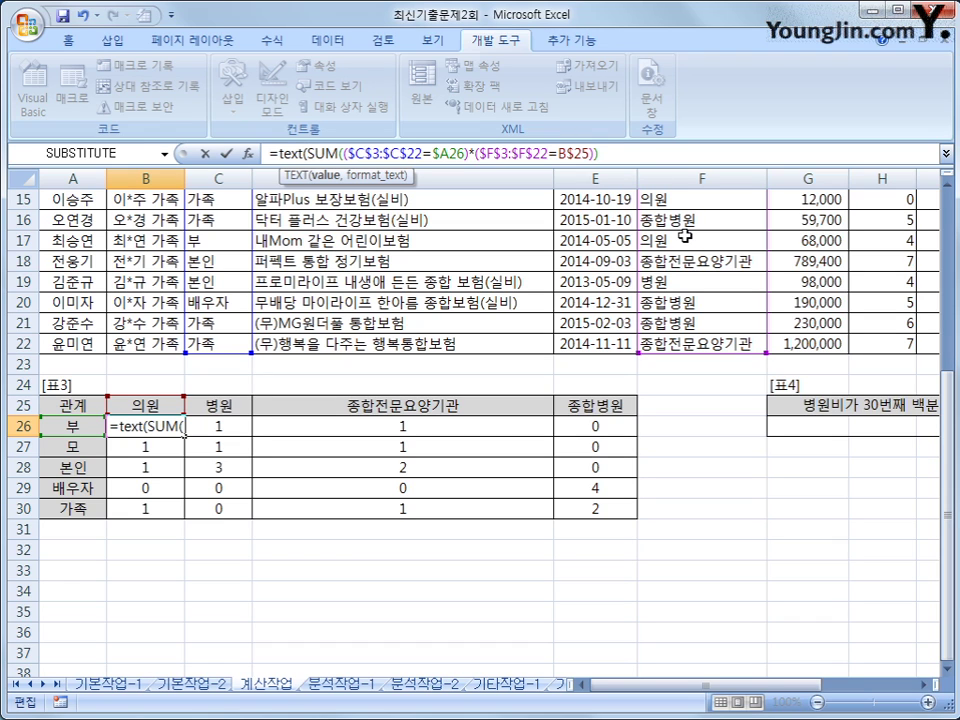
pyautogui.press('End')
pyautogui.write(',"0')
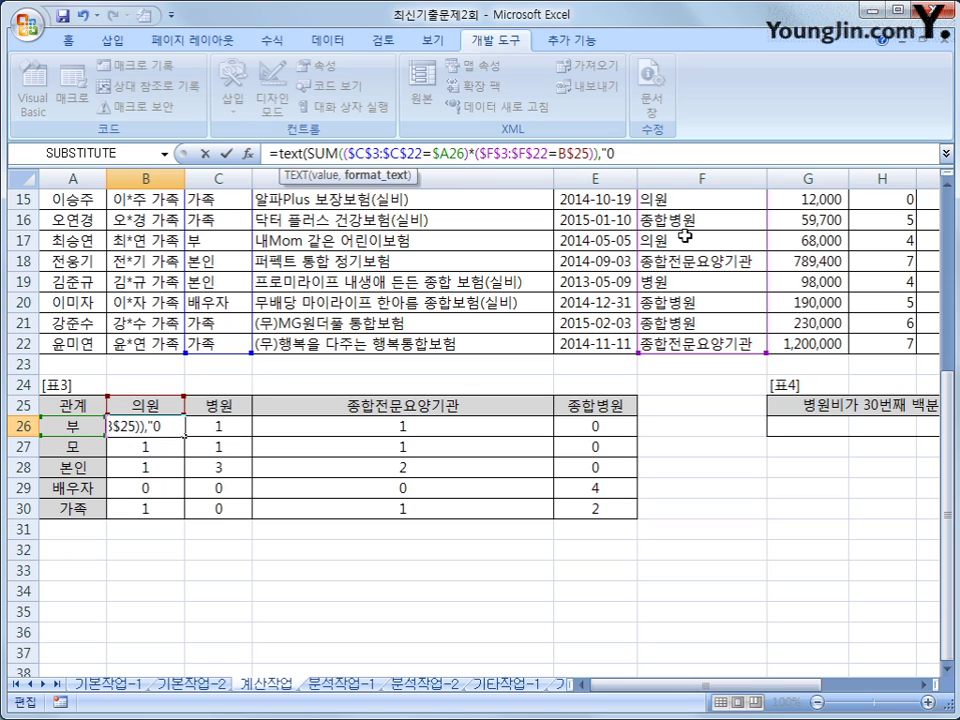
pyautogui.write(' 건"')
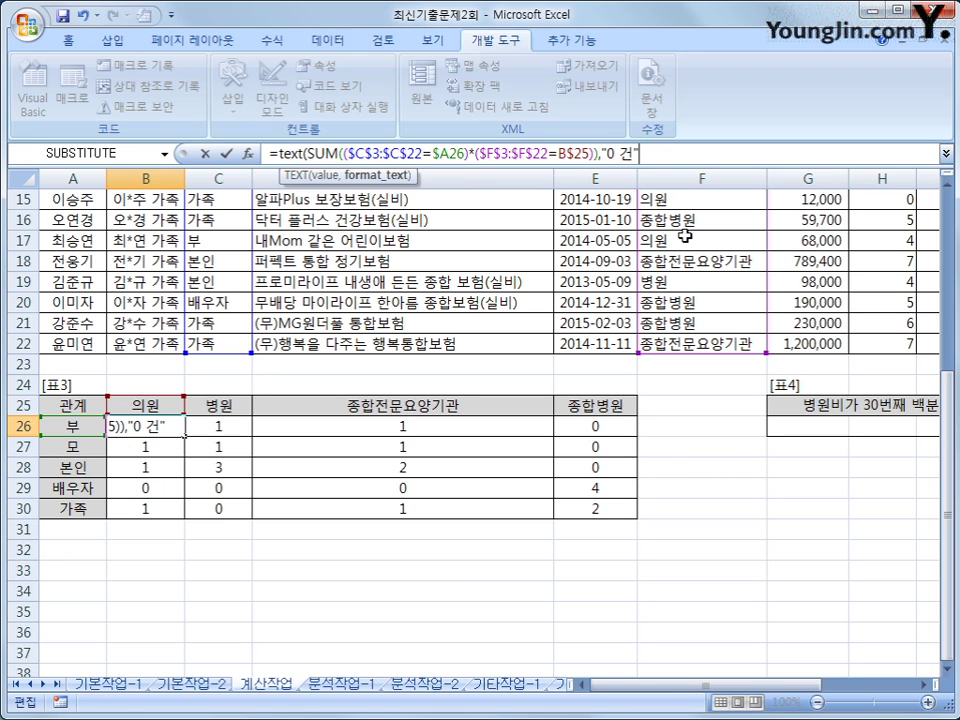
pyautogui.write(')')
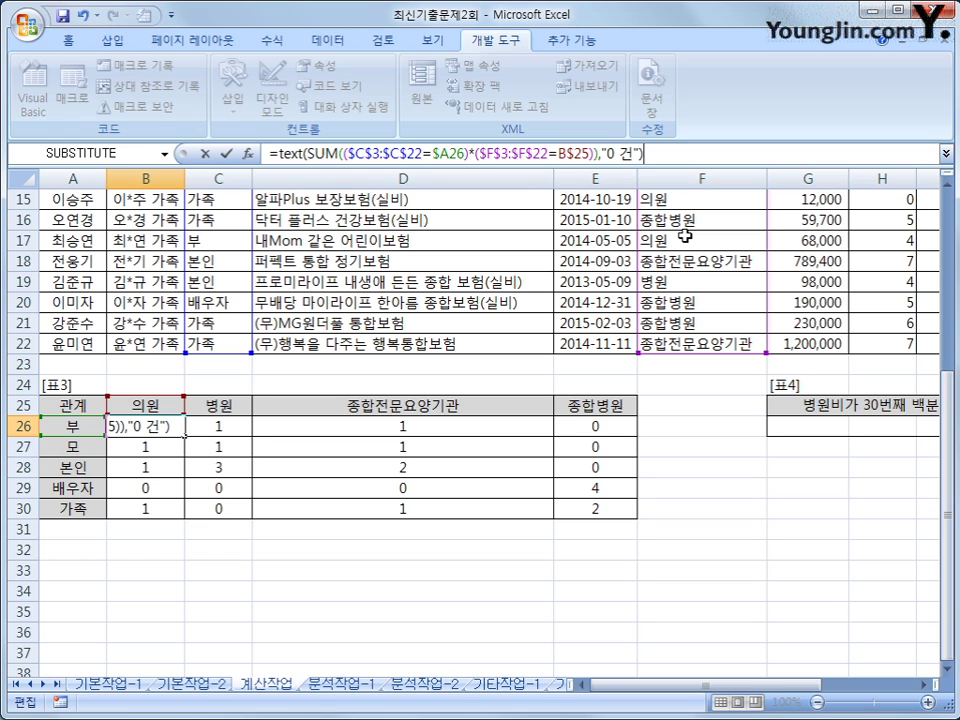
# Enter the TEXT formula in B26 as an array formula and refill [표3] through E30 with it
pyautogui.hotkey('ctrl', 'shift', 'Return')
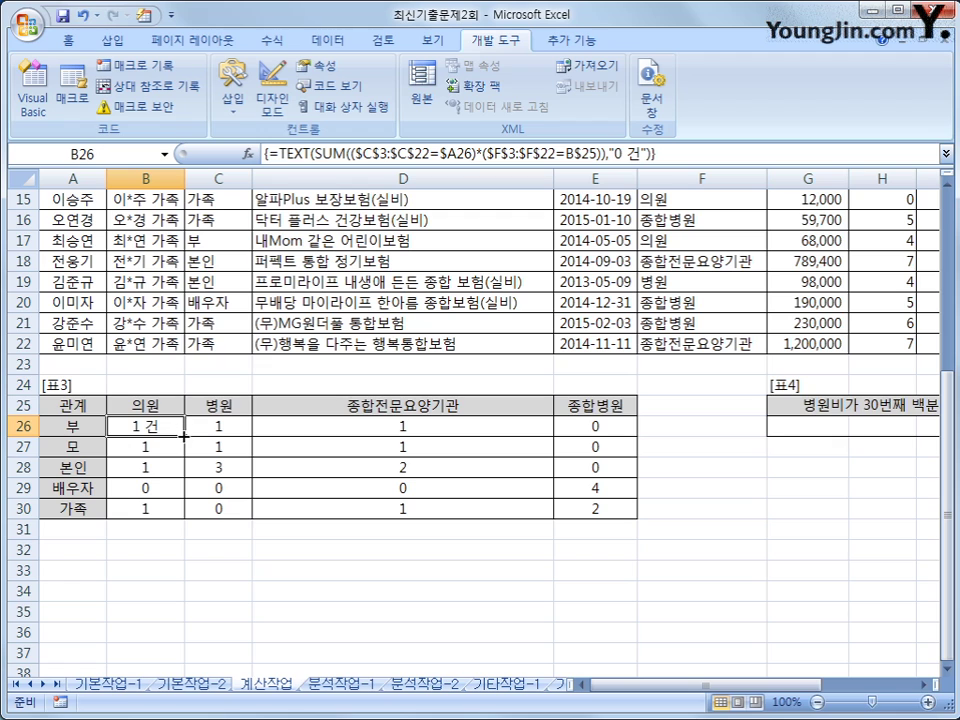
pyautogui.moveTo(185, 436); pyautogui.dragTo(617, 521)
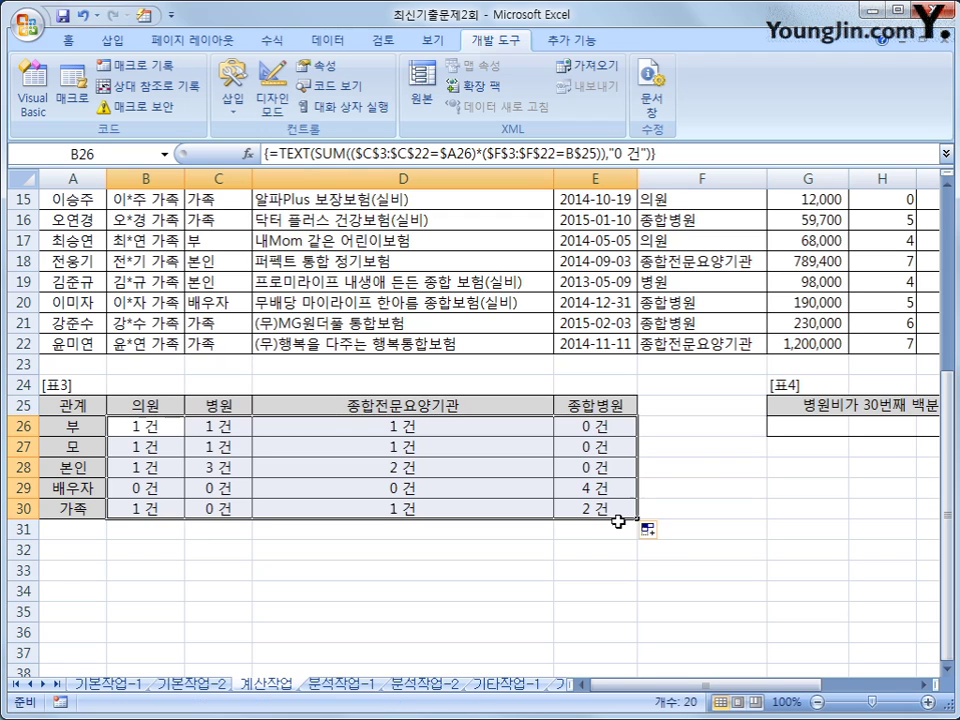
pyautogui.click(612, 507)
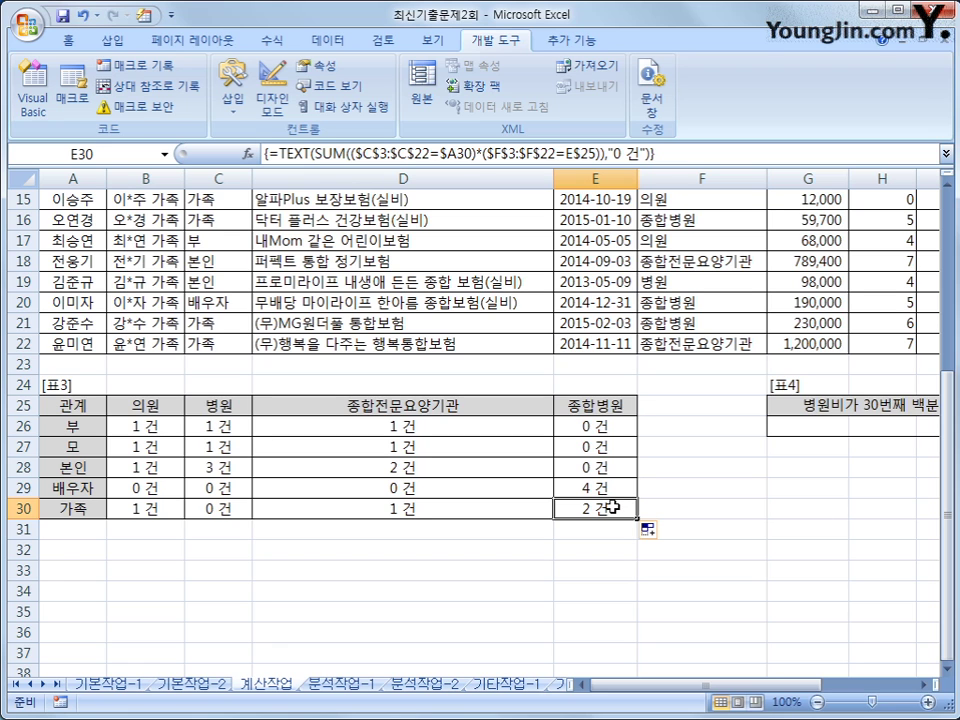
# Start an AVERAGE formula with a nested IF in G26 of [표4], under 병원비가 30번째 백분위수보다 큰 평균
pyautogui.moveTo(770, 685); pyautogui.dragTo(818, 700)
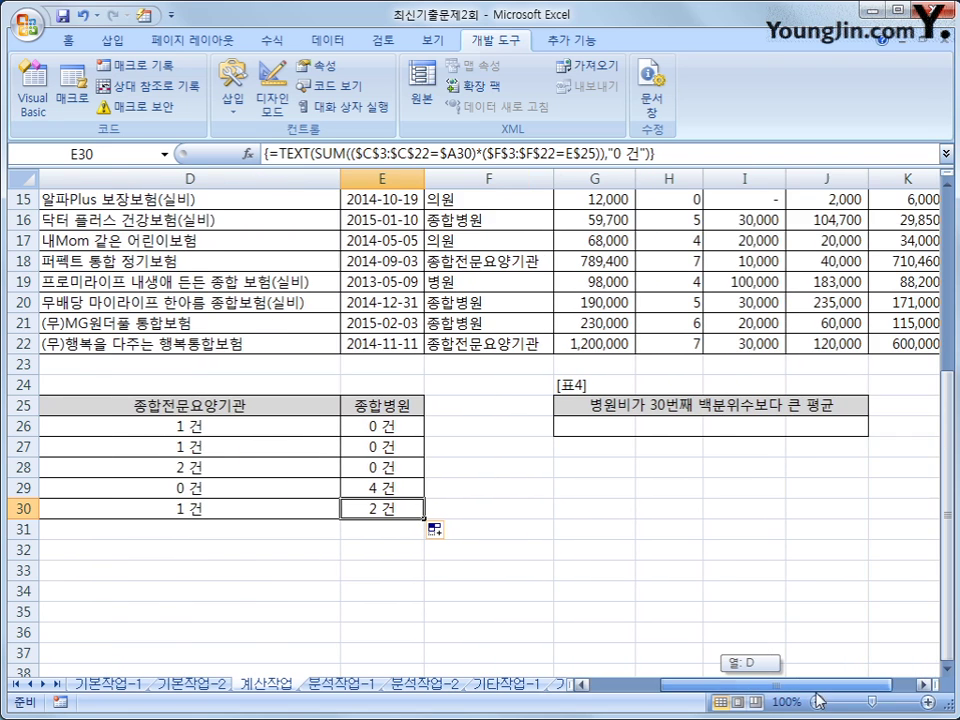
pyautogui.click(653, 433)
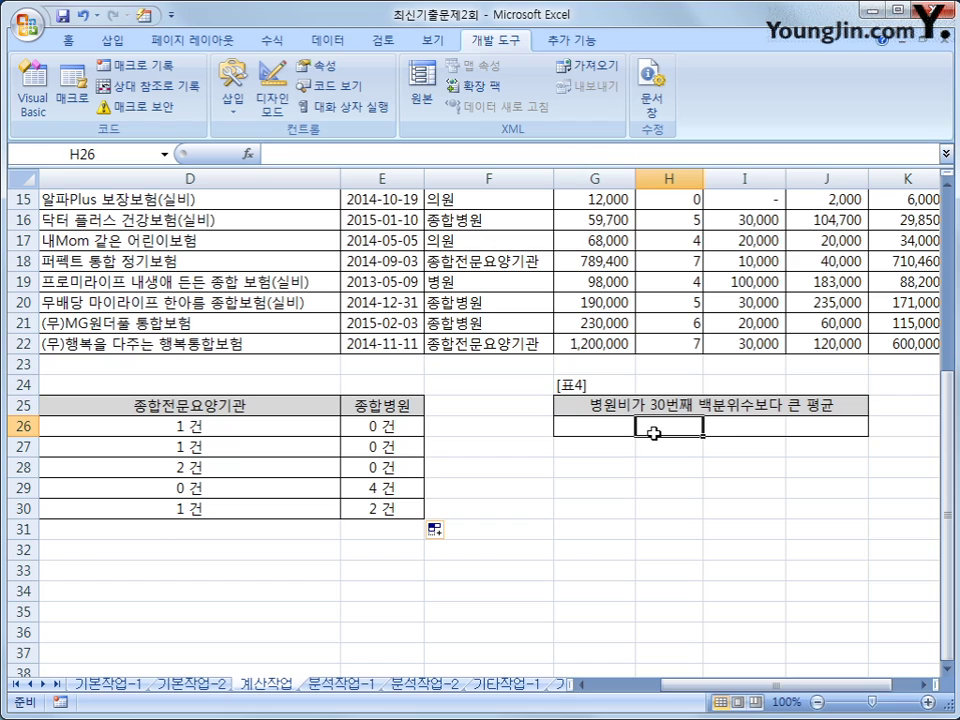
pyautogui.click(608, 426)
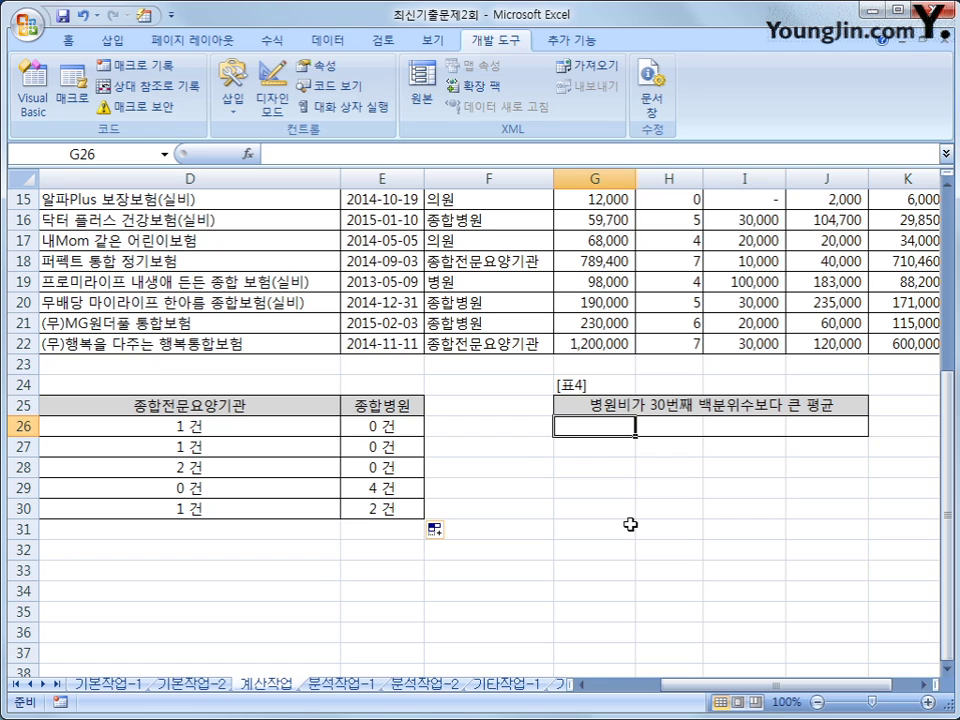
pyautogui.write('=ㅁ')
pyautogui.press('BackSpace')
pyautogui.press('Hangul')
pyautogui.write('av')
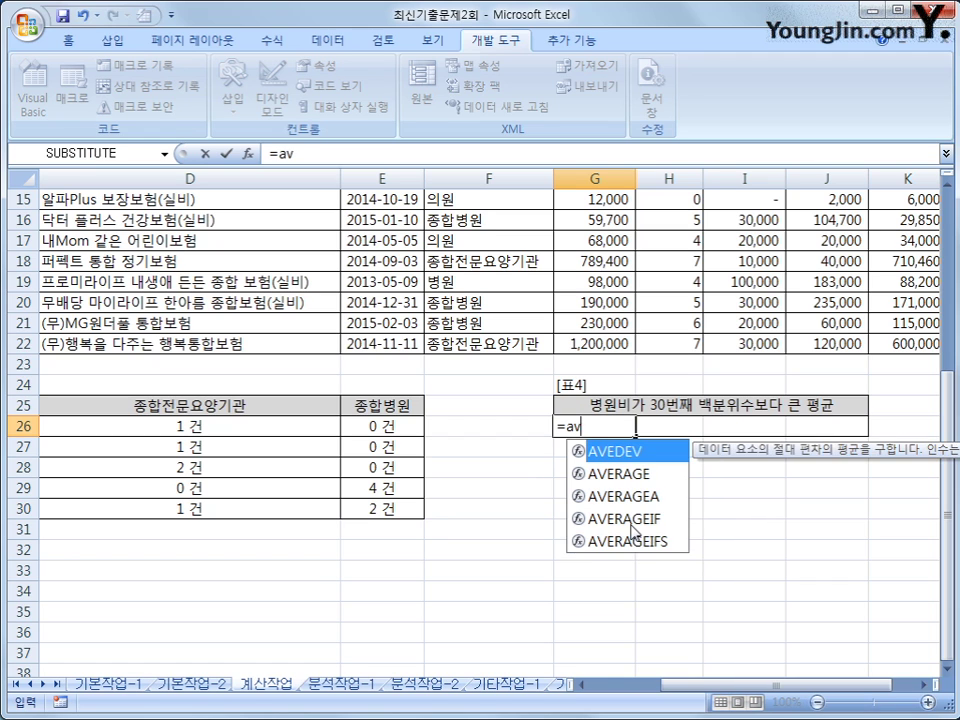
pyautogui.write('er')
pyautogui.press('Tab')
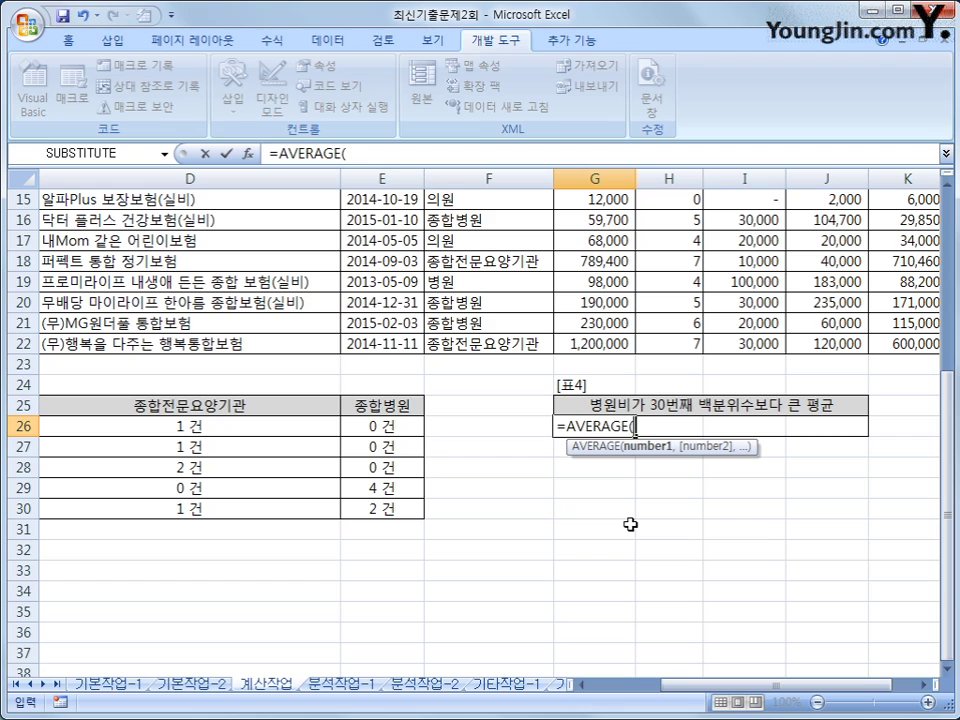
pyautogui.write('if(')
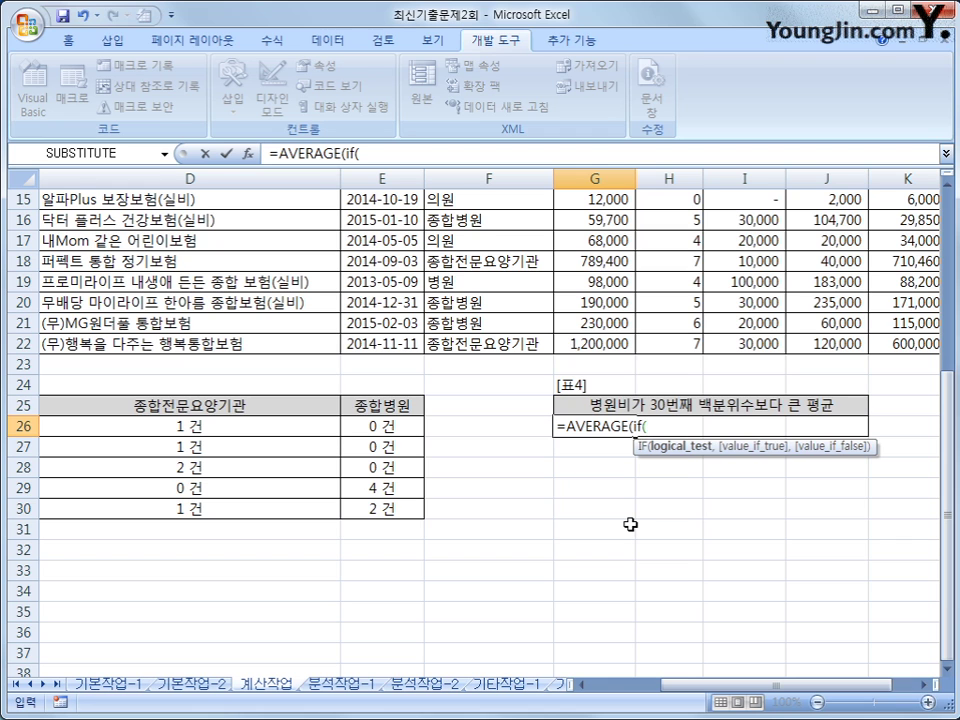
# Begin the IF condition in G26 with the 병원비 range G3:G22 followed by a greater-than operator
pyautogui.scroll(5, 793, 521)
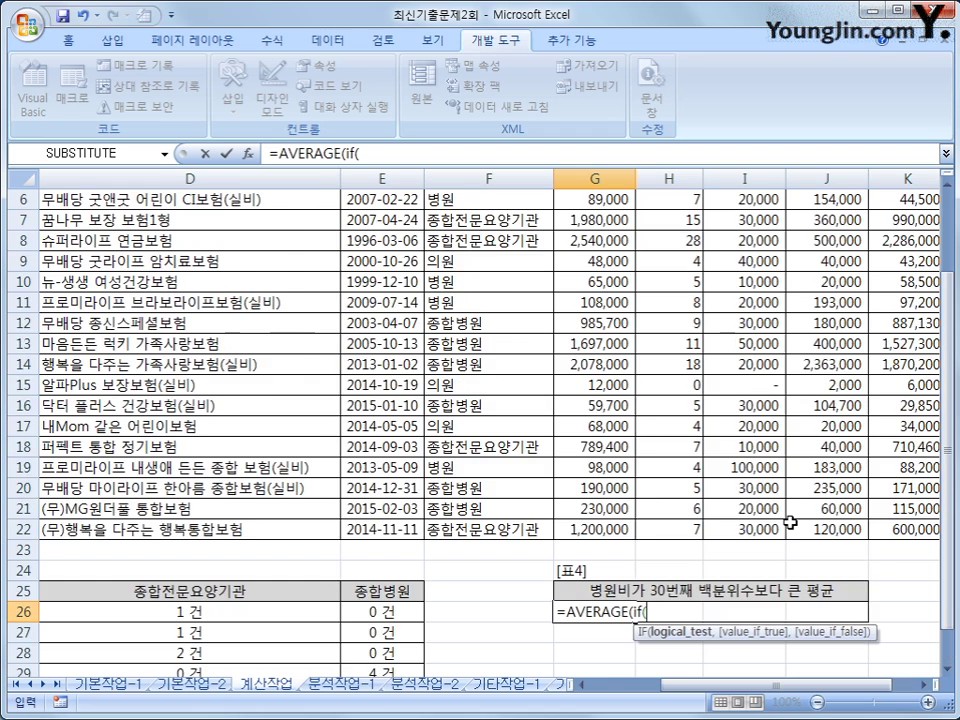
pyautogui.moveTo(625, 242); pyautogui.dragTo(589, 626)
pyautogui.moveTo(945, 560); pyautogui.dragTo(945, 607)
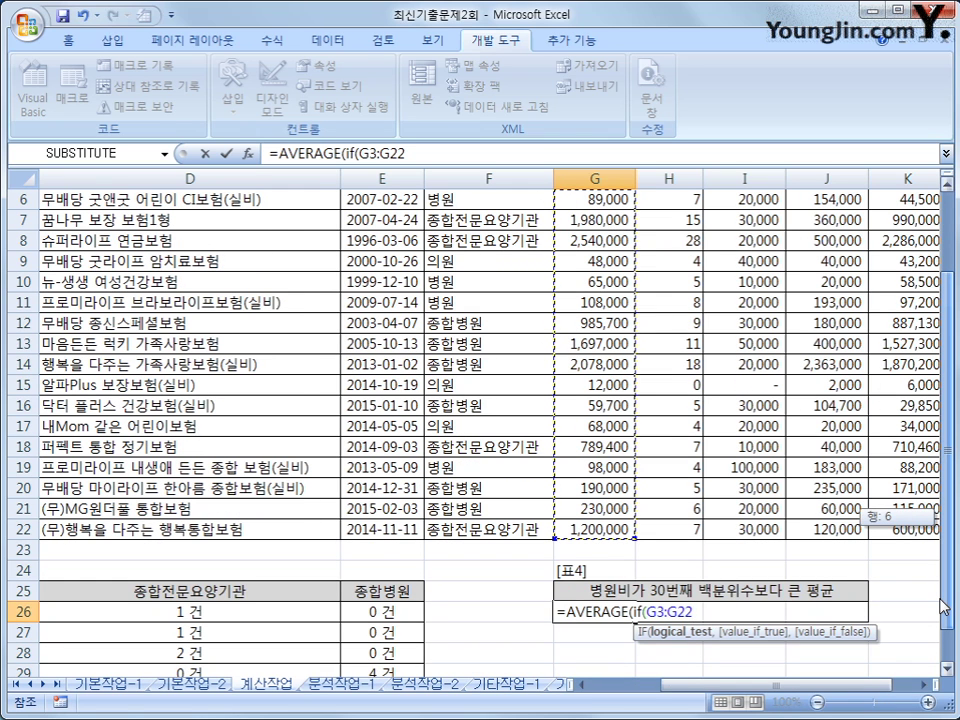
pyautogui.moveTo(945, 607); pyautogui.dragTo(945, 607)
pyautogui.write('>')
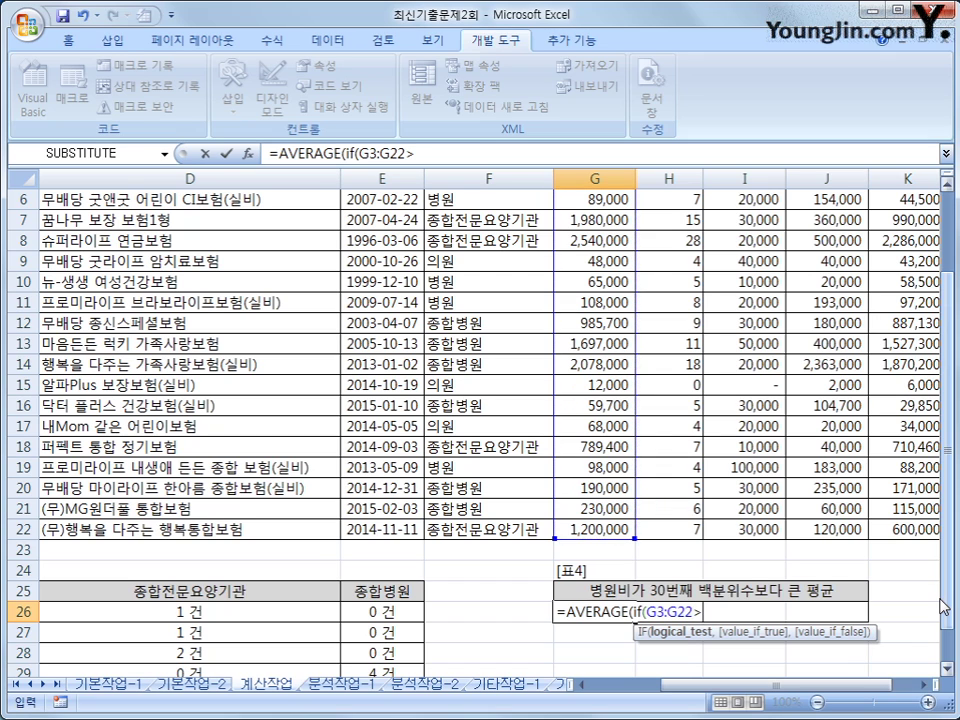
# Complete the IF condition with a PERCENTILE function over the 병원비 range G3:G22 and a k of 0.3
pyautogui.write('p')
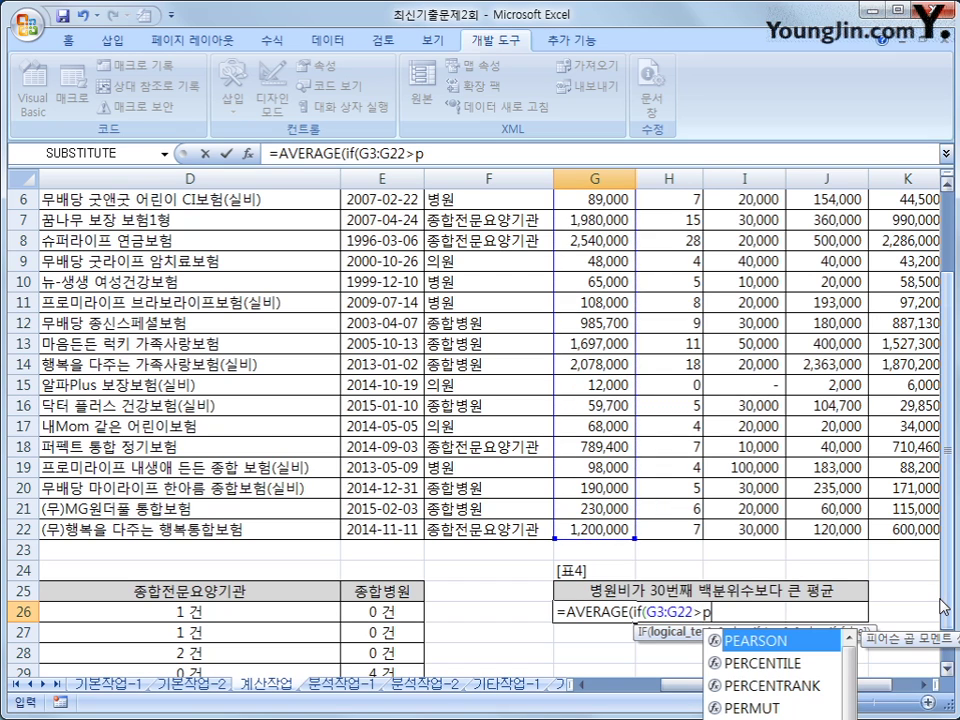
pyautogui.write('er')
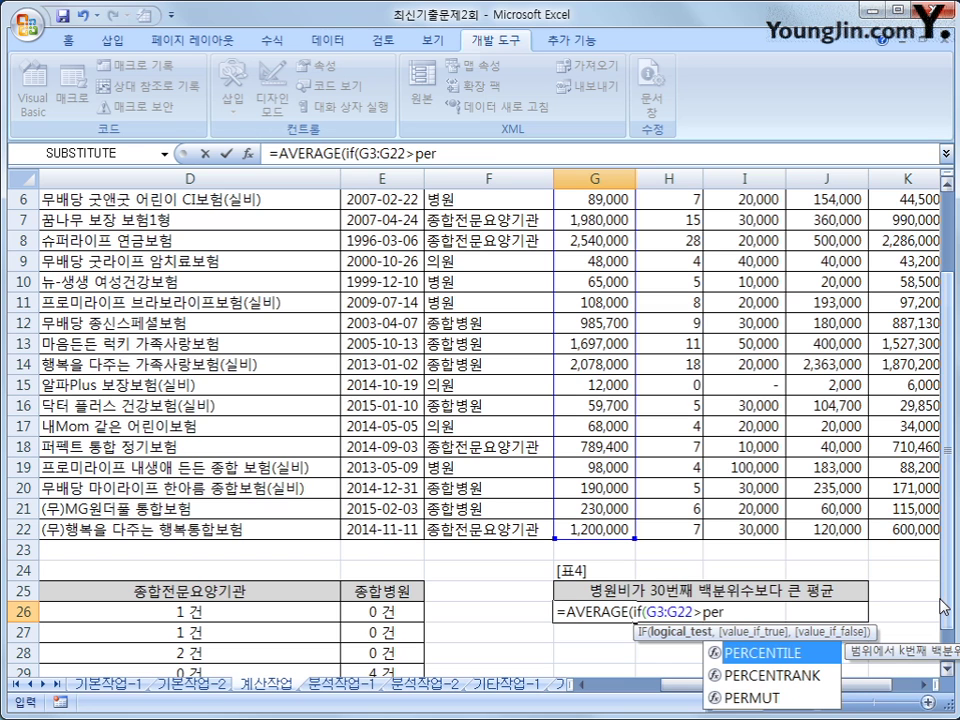
pyautogui.press('Tab')
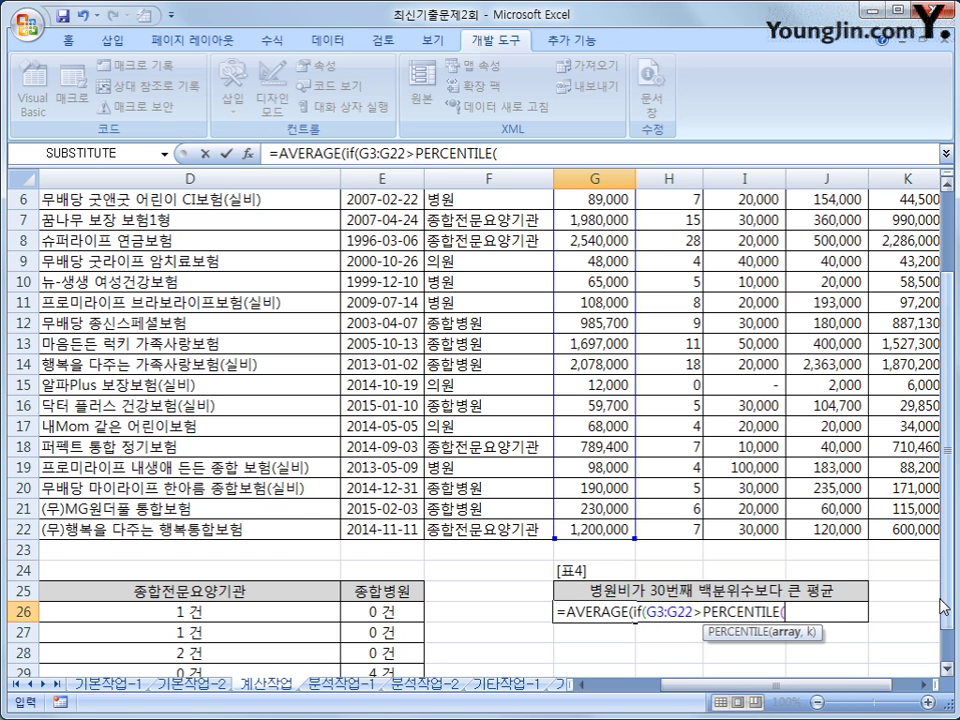
pyautogui.scroll(2, 838, 310)
pyautogui.moveTo(565, 242); pyautogui.dragTo(611, 628)
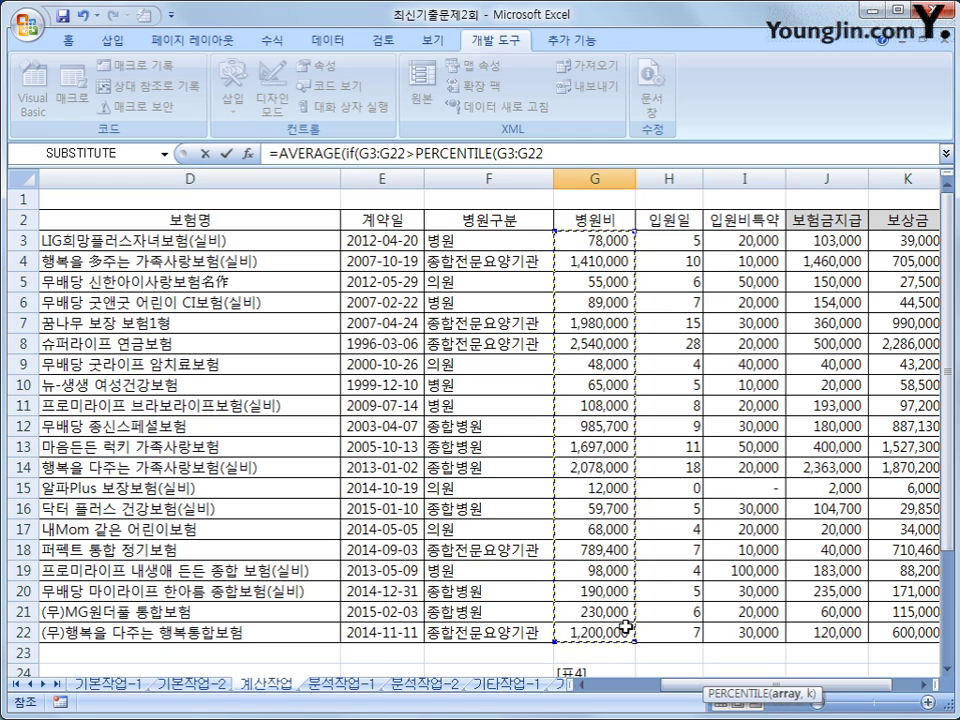
pyautogui.write(',')
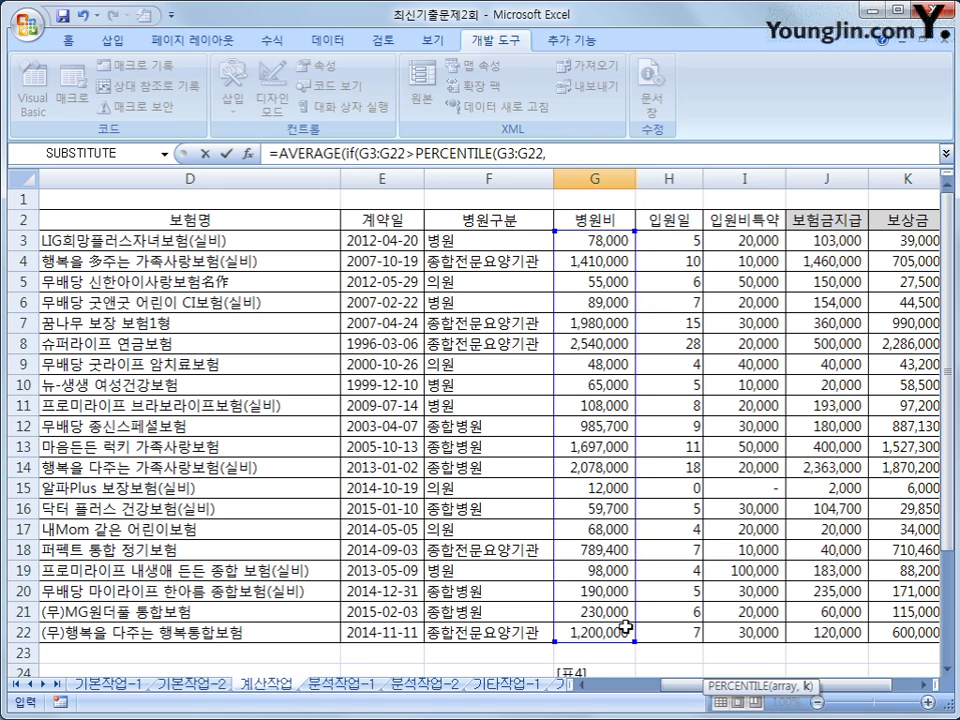
pyautogui.scroll(-2, 627, 628)
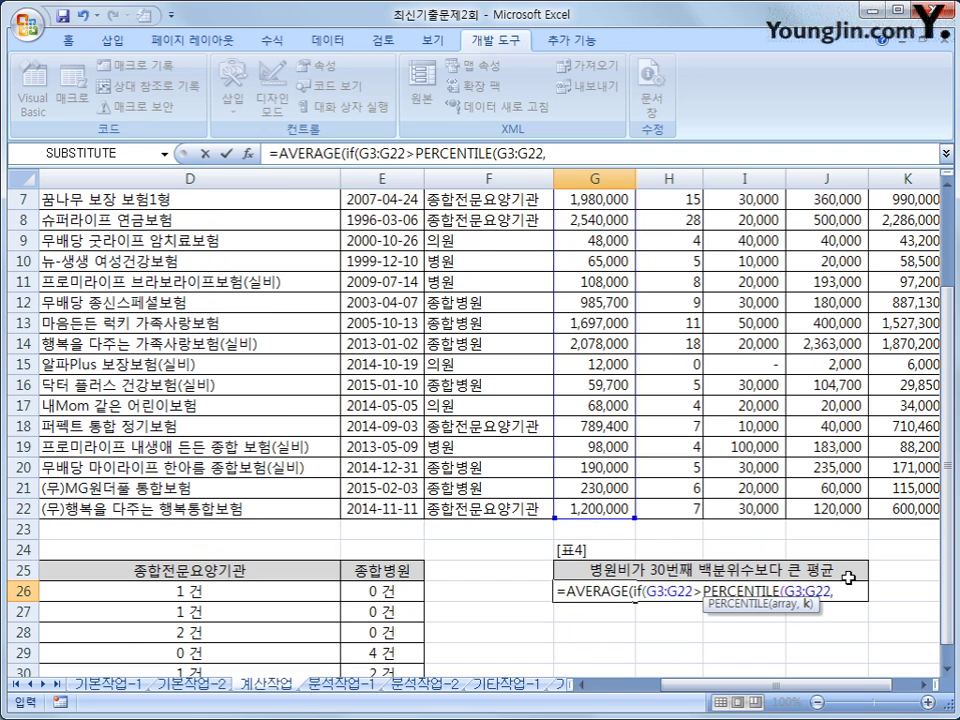
pyautogui.write('0.3')
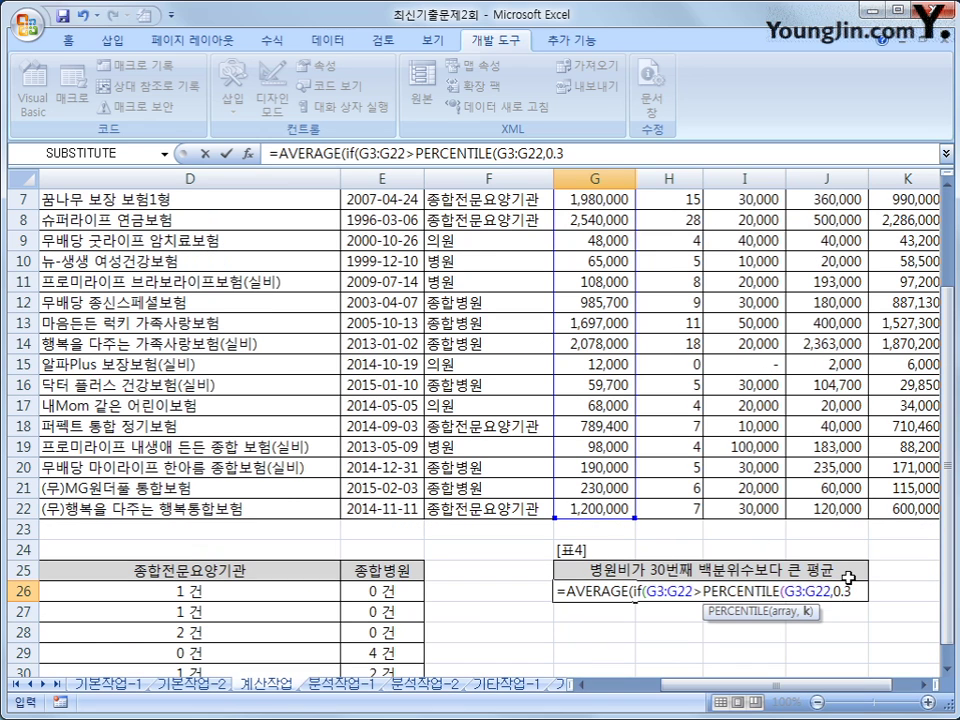
pyautogui.write(')')
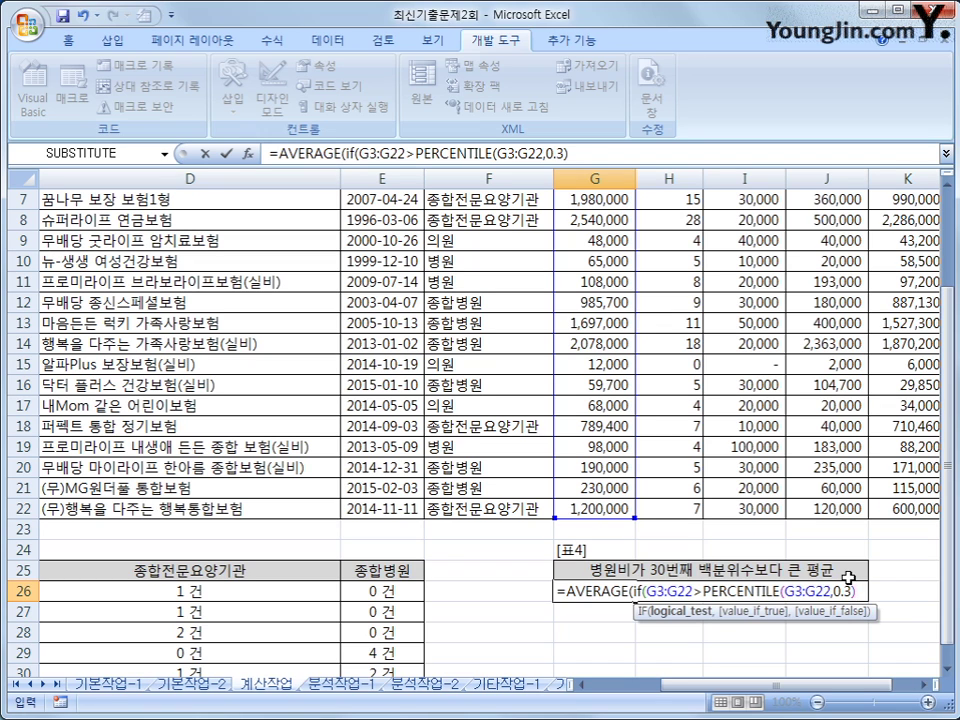
# Set G3:G22 as the IF function's value-if-true argument and close the IF
pyautogui.write(',')
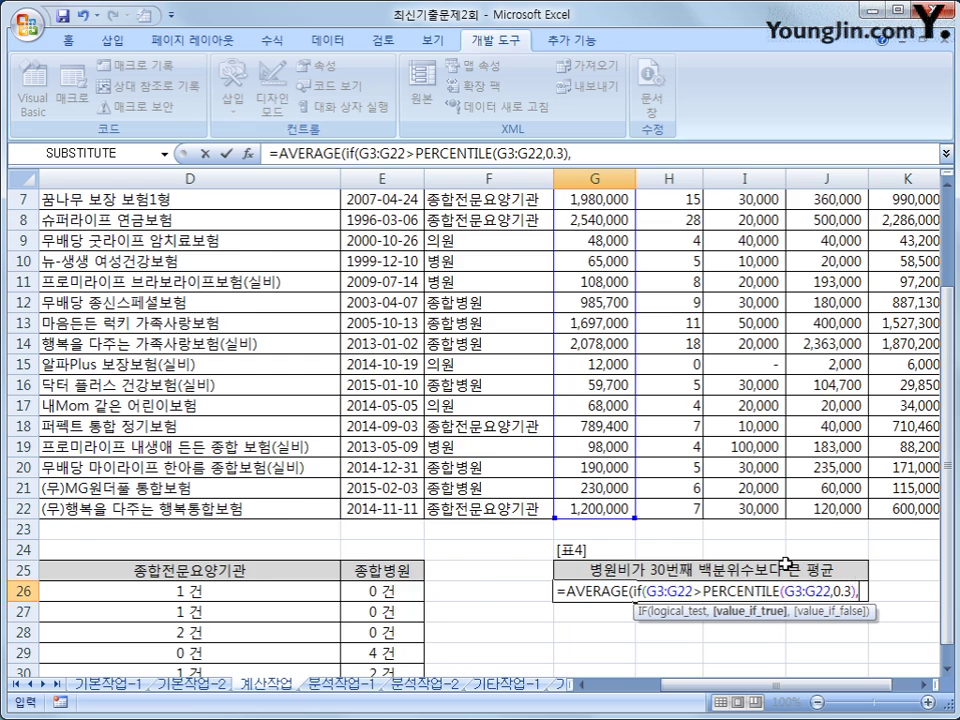
pyautogui.scroll(2, 590, 422)
pyautogui.moveTo(597, 248); pyautogui.dragTo(594, 638)
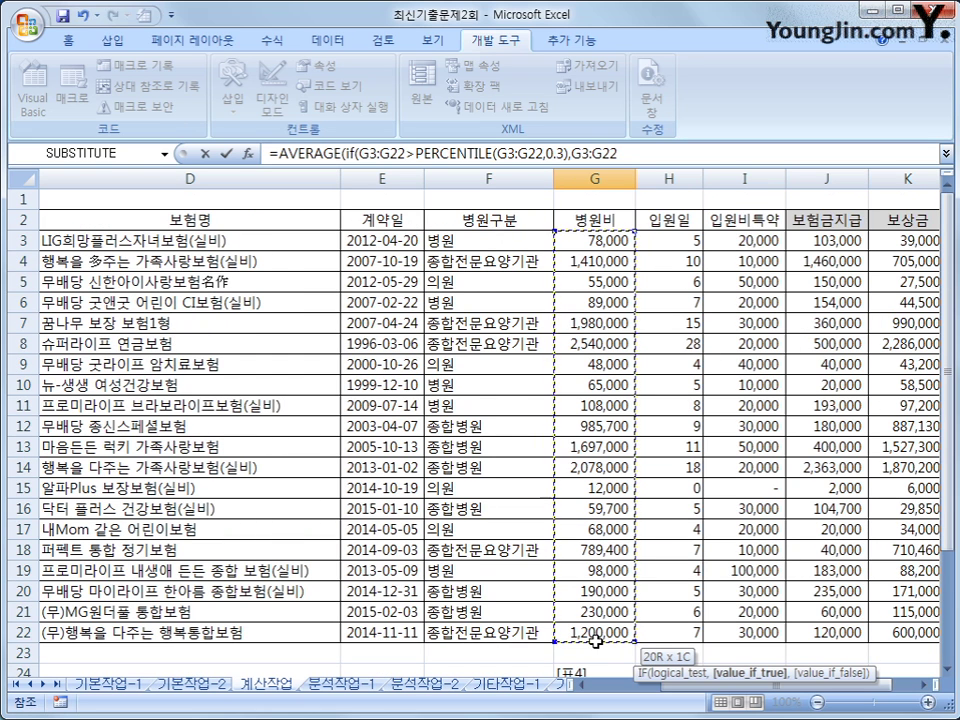
pyautogui.moveTo(595, 641); pyautogui.dragTo(596, 645)
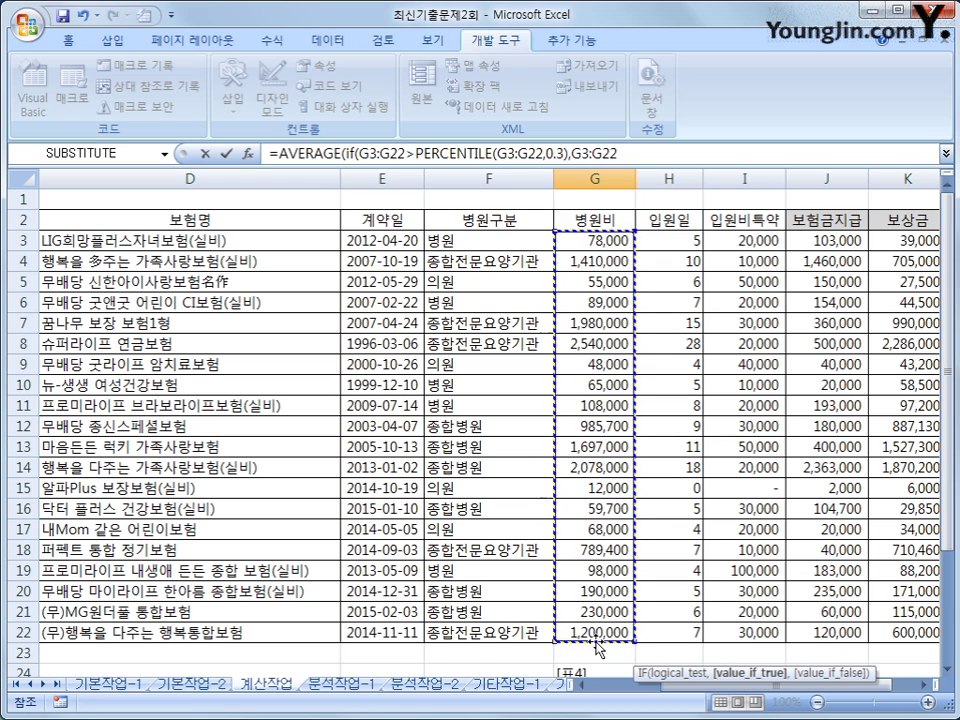
pyautogui.write(')')
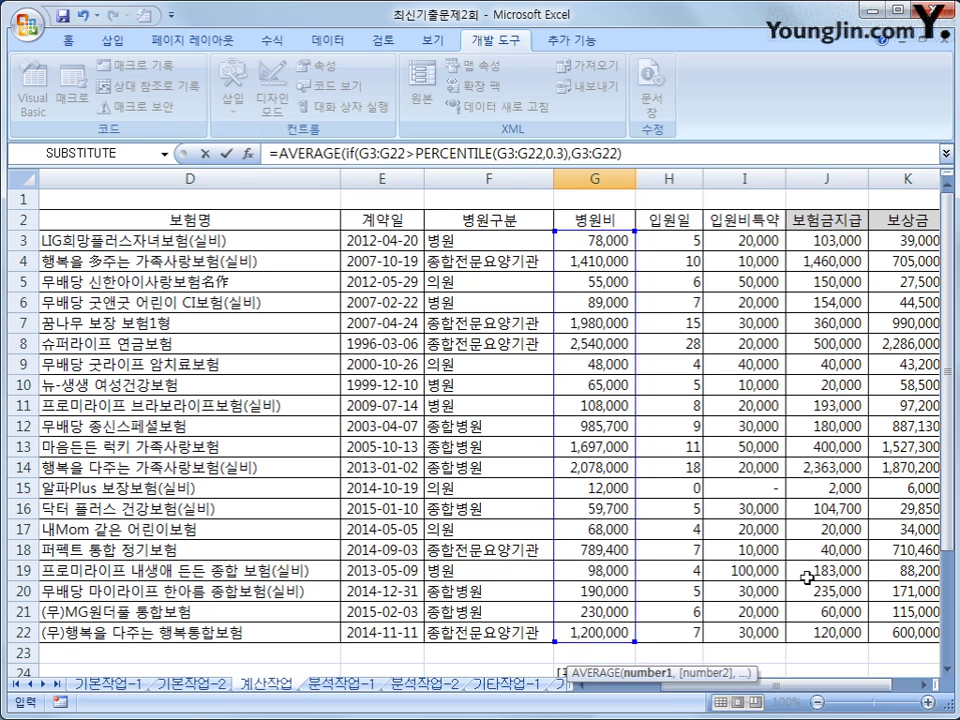
# Close the AVERAGE function in G26 and enter the whole formula as an array formula
pyautogui.moveTo(948, 560); pyautogui.dragTo(948, 585)
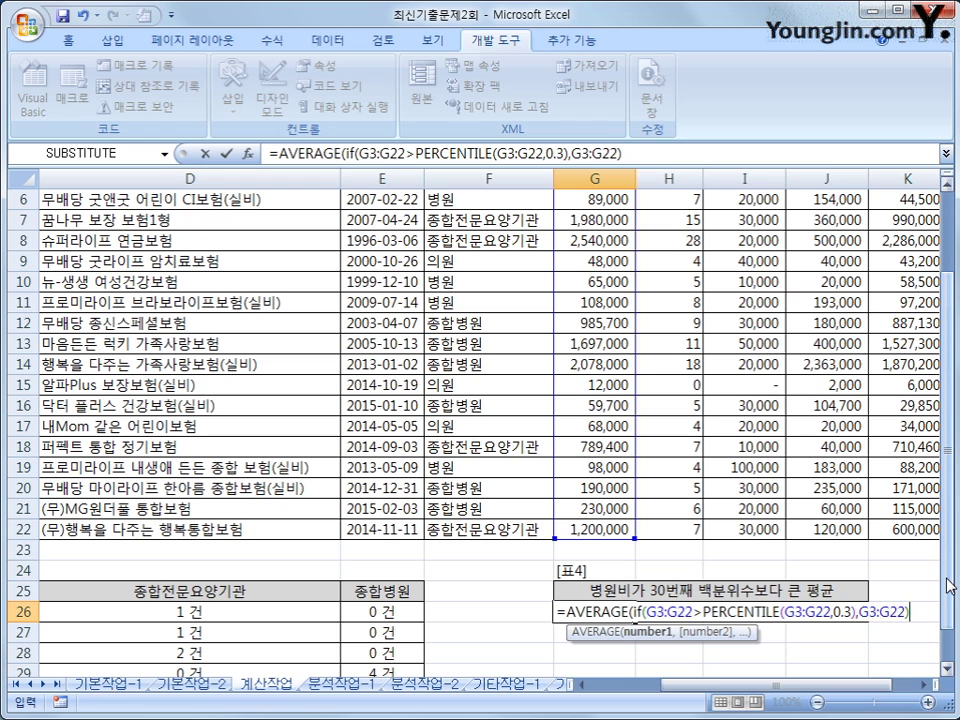
pyautogui.write(')')
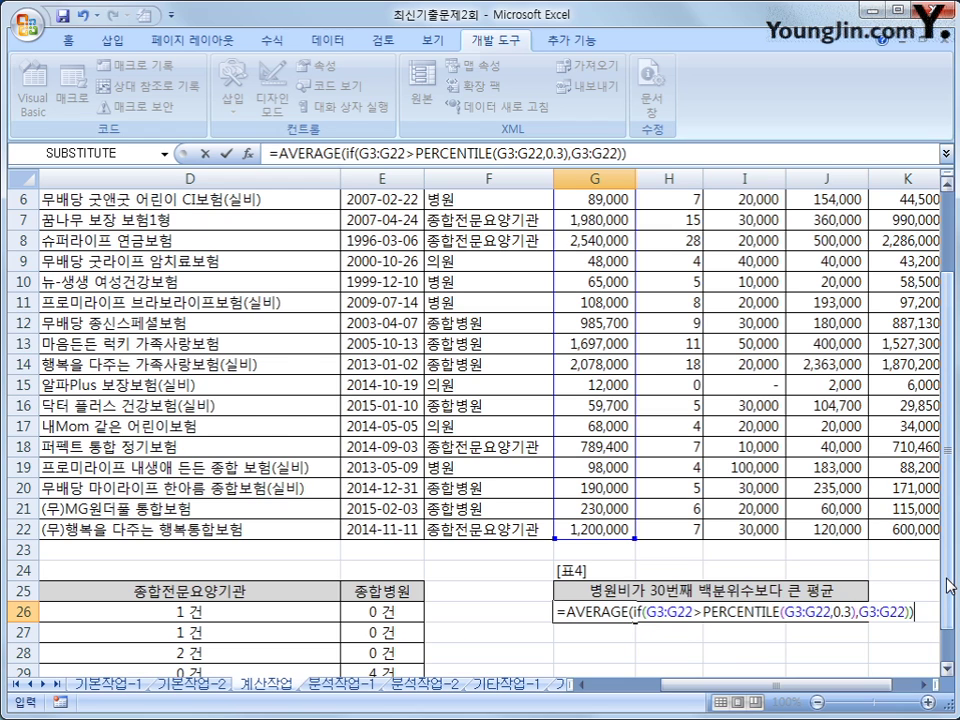
pyautogui.moveTo(948, 585); pyautogui.dragTo(948, 627)
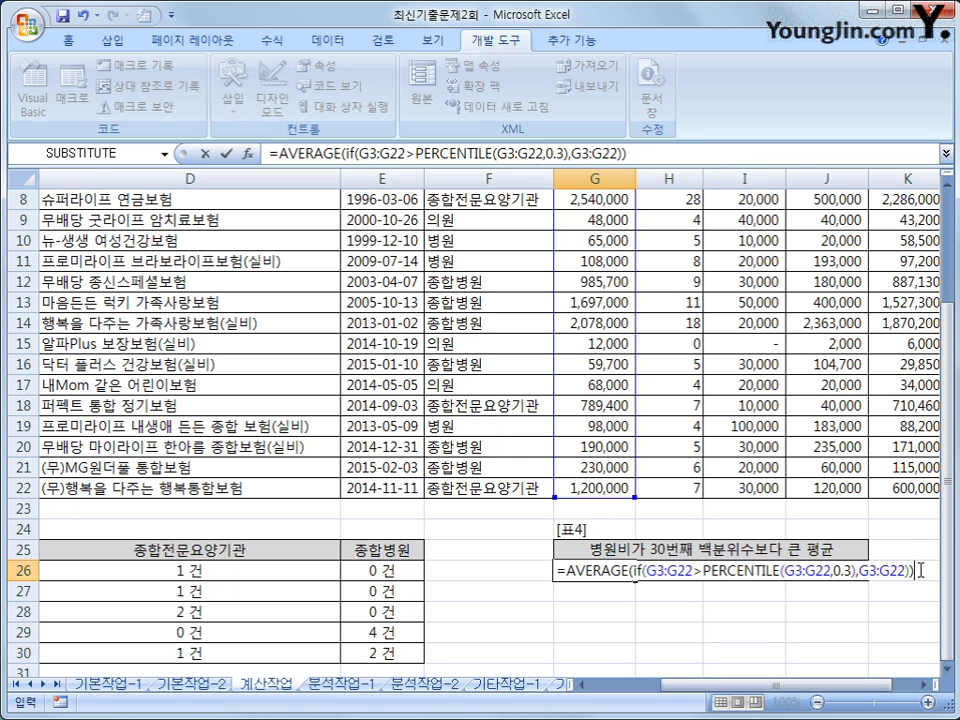
pyautogui.hotkey('ctrl', 'shift', 'Return')
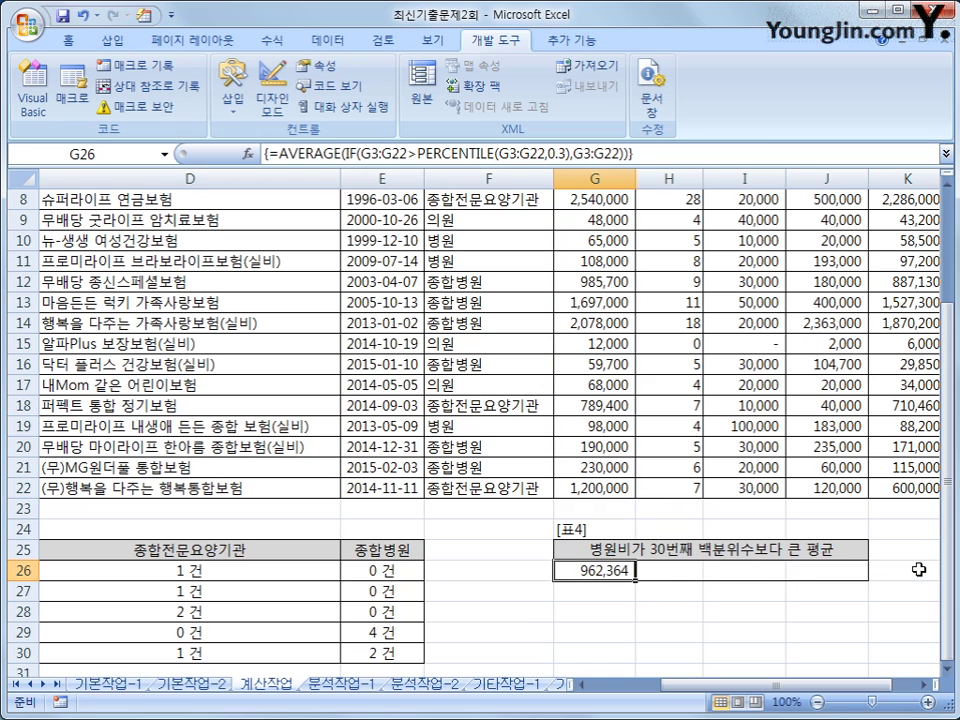